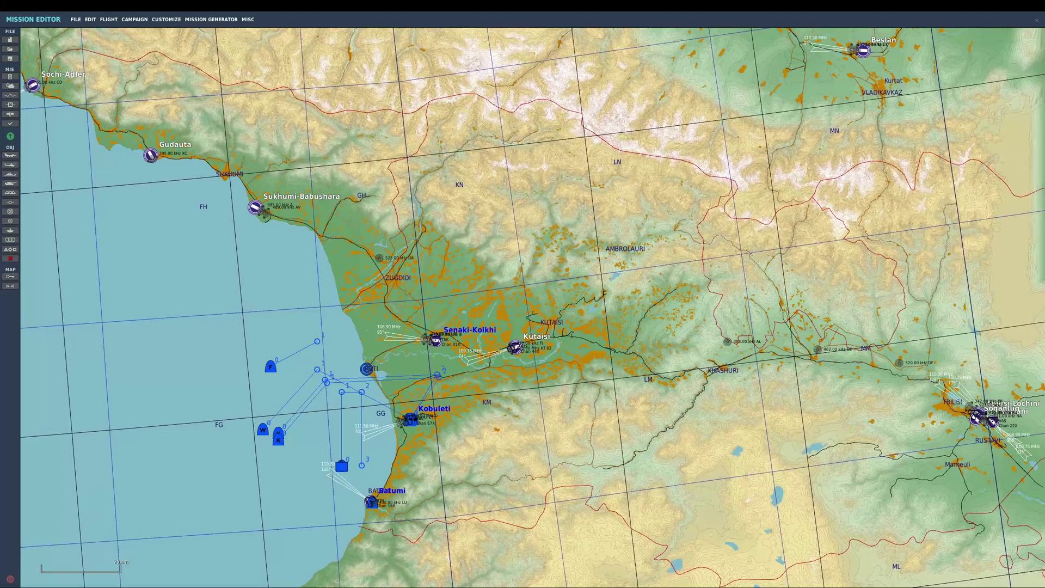
# Pan the map to frame more of the Batumi–Kobuleti coastline
pyautogui.moveTo(322, 346); pyautogui.dragTo(310, 342)
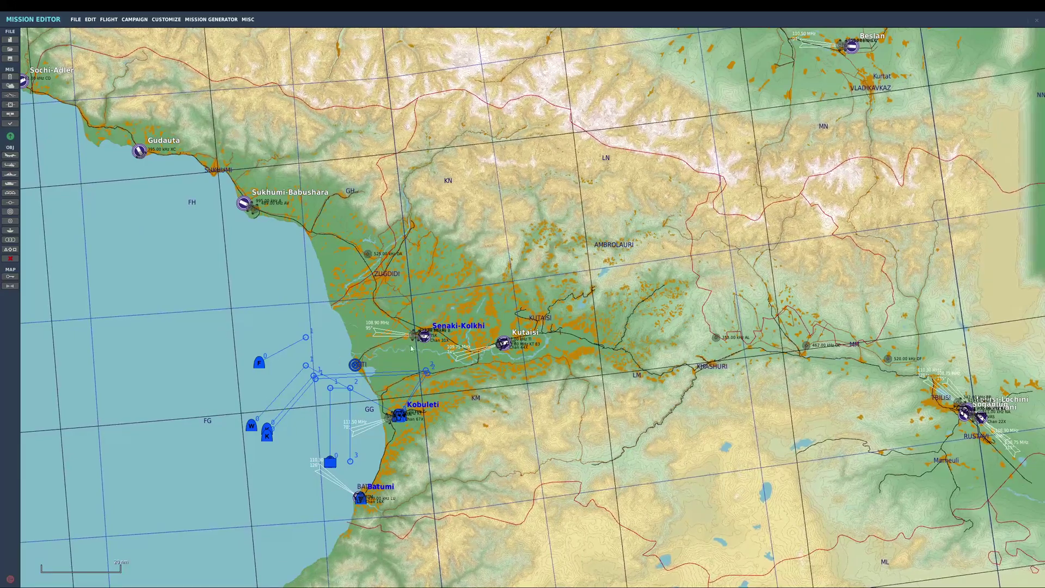
pyautogui.moveTo(398, 304); pyautogui.dragTo(401, 342, button='right')
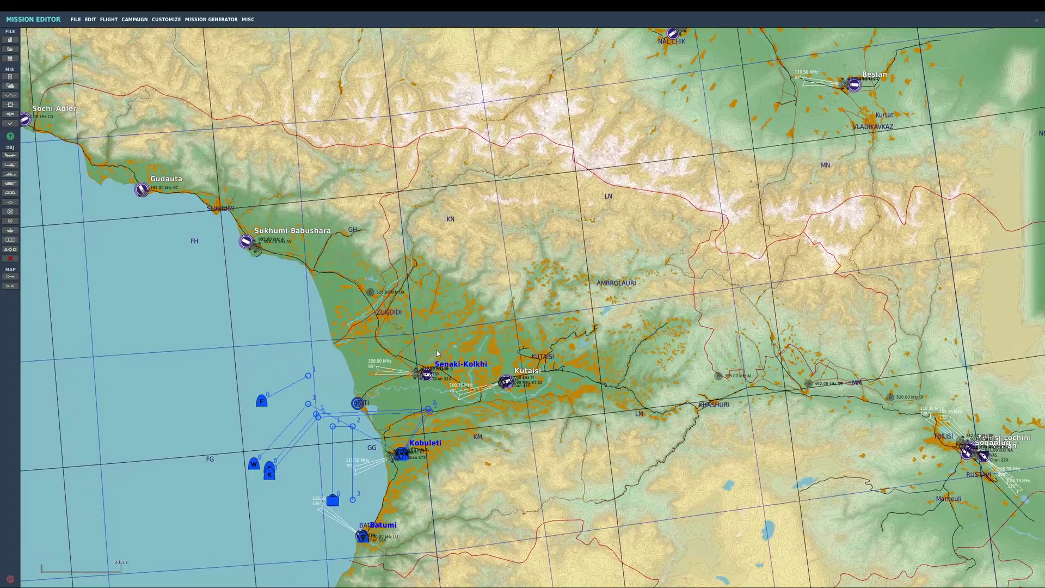
# Place a MiG-29S CAP group on the coast near Zugdidi at 30000 ft waypoint altitude
pyautogui.click(10, 155)
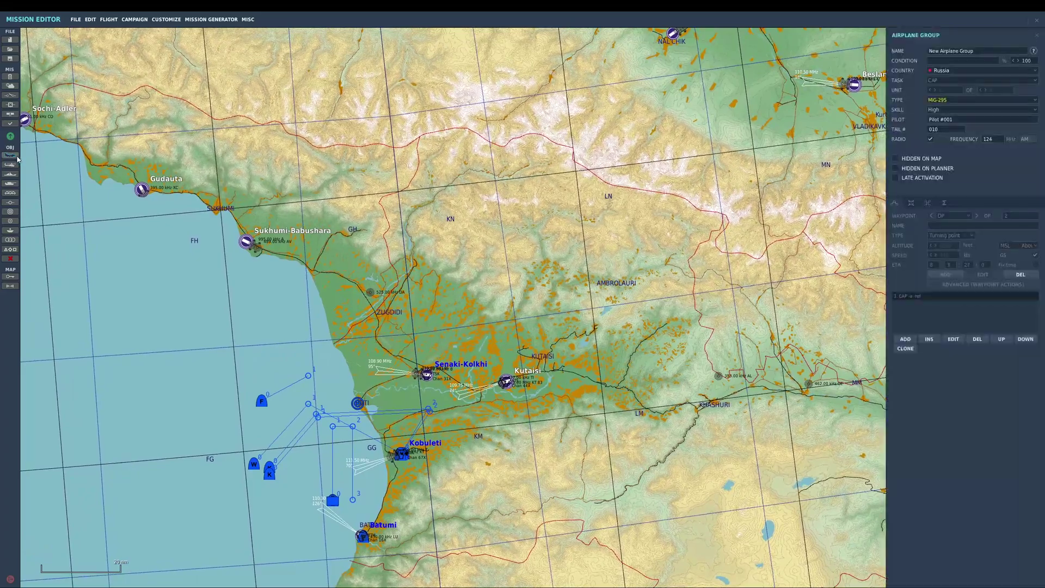
pyautogui.click(327, 287)
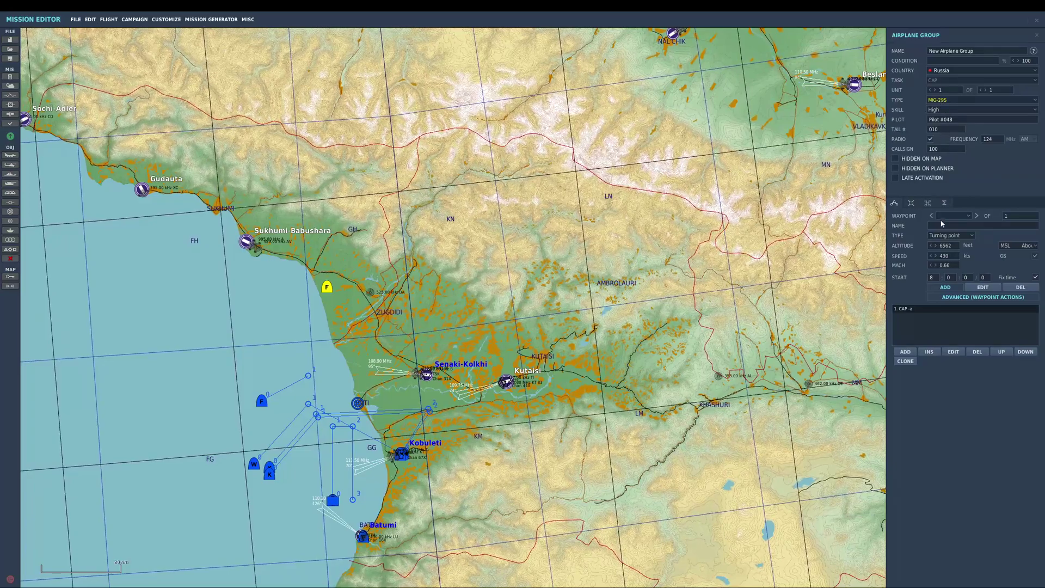
pyautogui.doubleClick(951, 248)
pyautogui.write('30000')
pyautogui.click(911, 202)
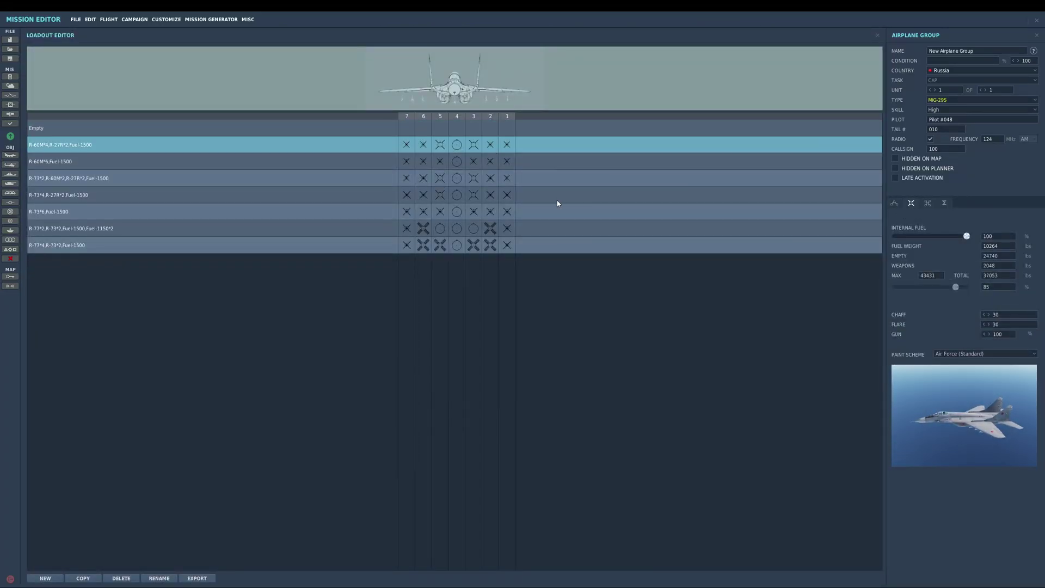
pyautogui.click(894, 202)
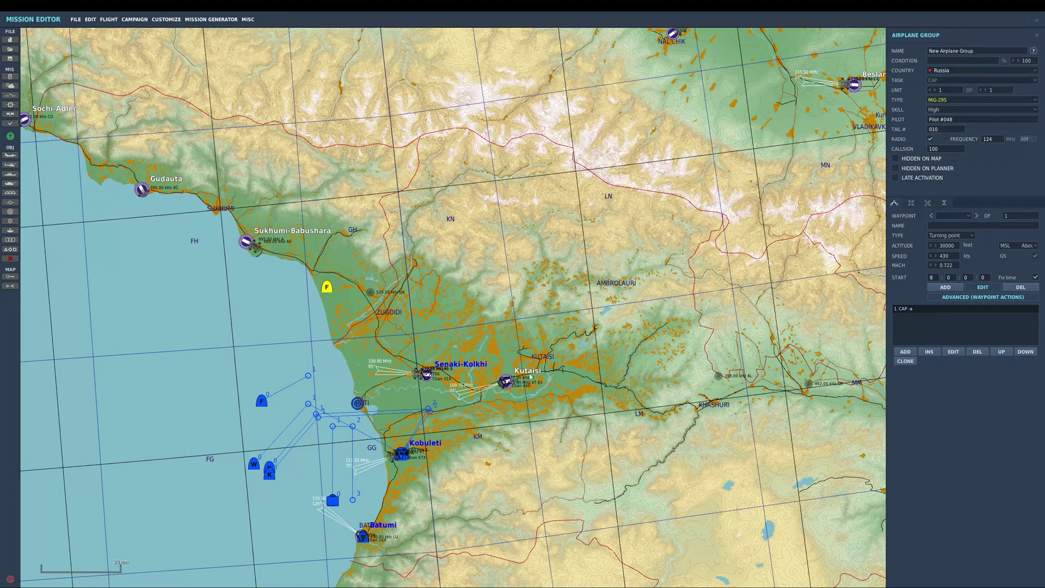
# Move the MiG group north beside Sukhumi-Babushara and add route waypoints near Poti and Kutaisi
pyautogui.click(385, 393)
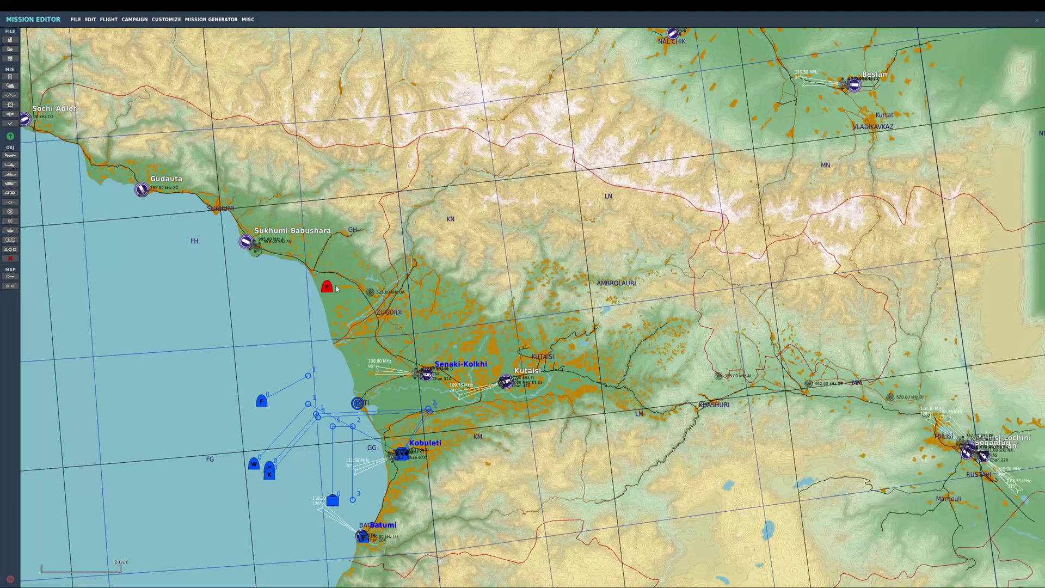
pyautogui.moveTo(328, 289); pyautogui.dragTo(309, 243)
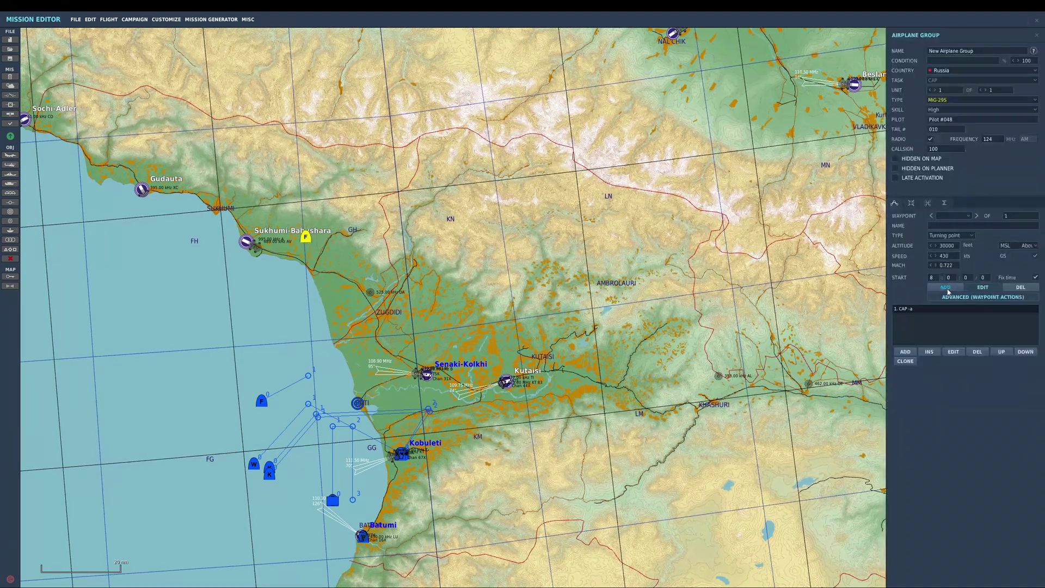
pyautogui.click(372, 380)
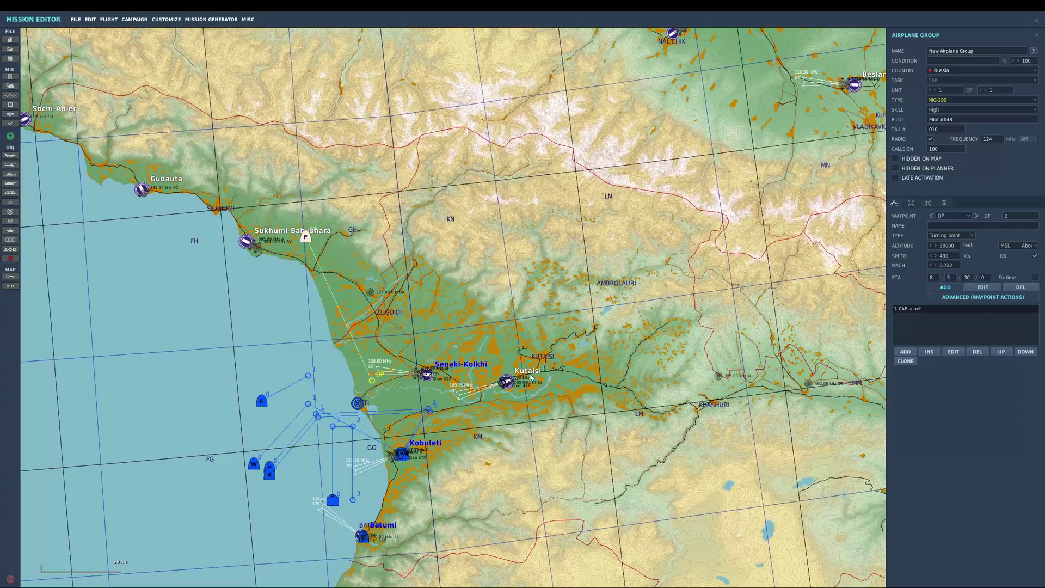
pyautogui.click(536, 375)
pyautogui.moveTo(388, 387); pyautogui.dragTo(387, 385)
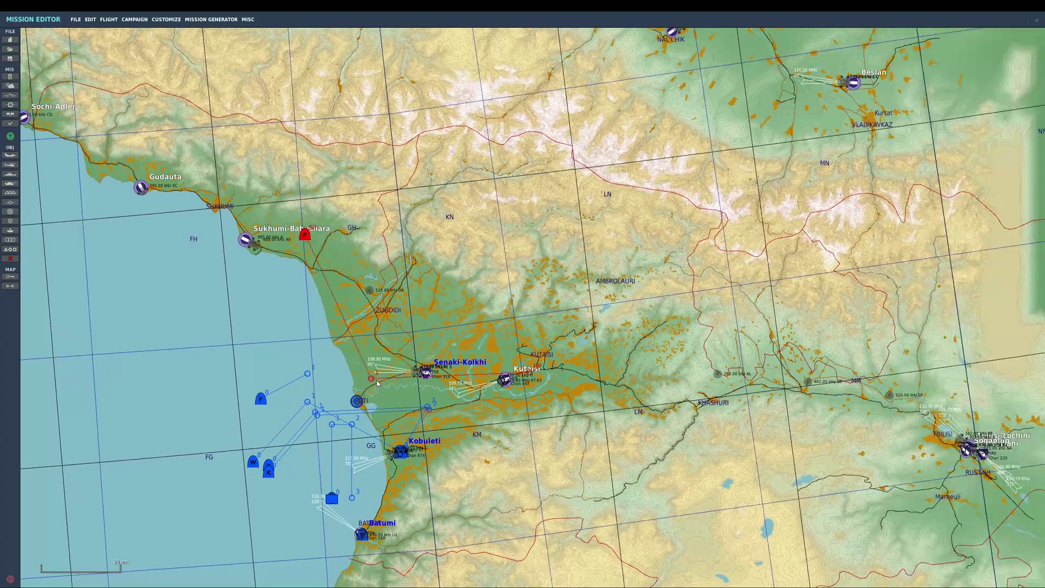
pyautogui.click(372, 380)
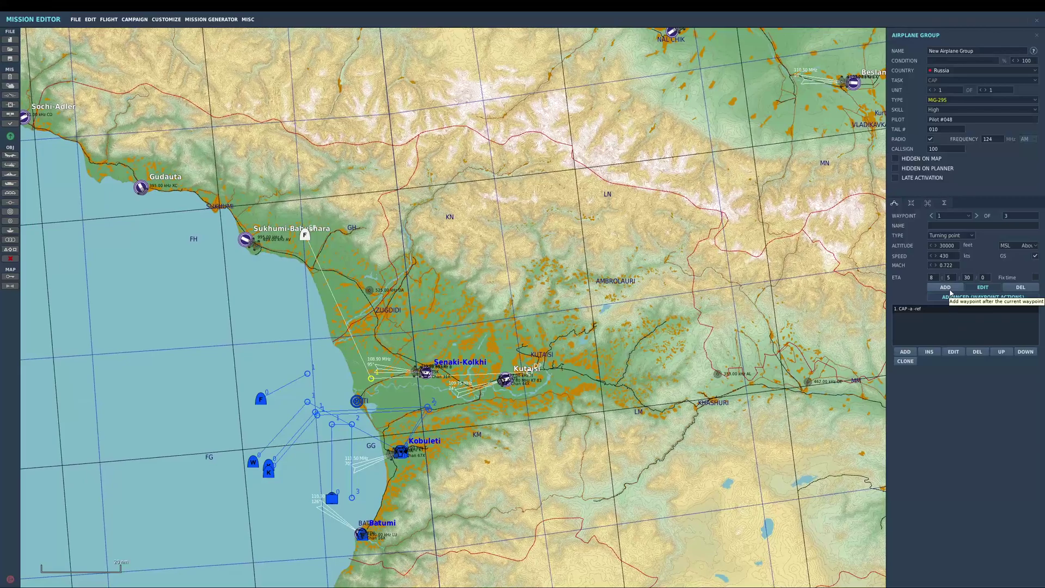
# Give waypoint 1 an Orbit task at 450 kts with a stop condition
pyautogui.click(905, 352)
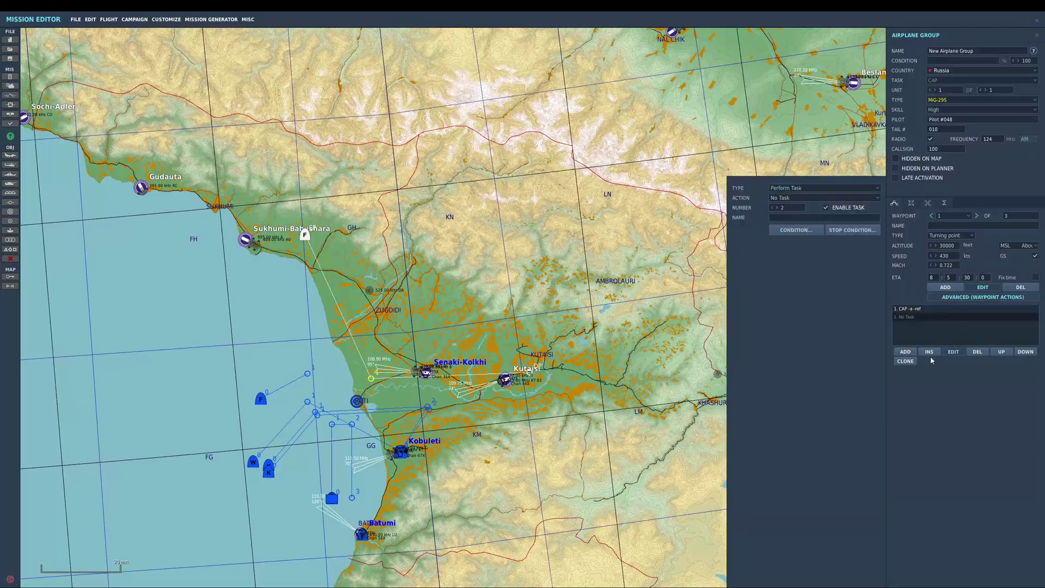
pyautogui.click(787, 197)
pyautogui.click(787, 216)
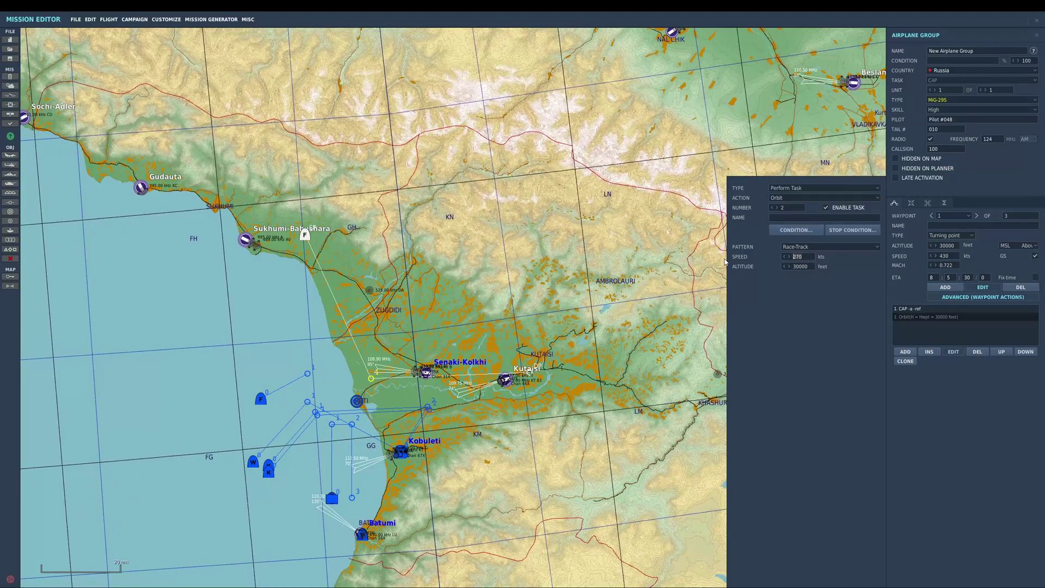
pyautogui.write('450')
pyautogui.click(845, 233)
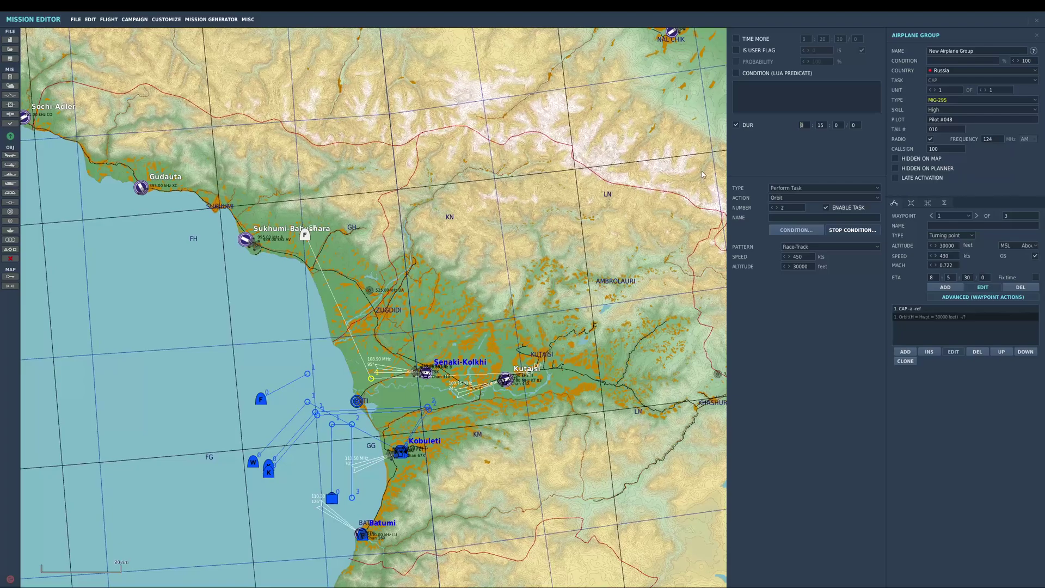
# Reselect the MiG group for late activation, then select the MISSION SETTLE trigger
pyautogui.click(682, 197)
pyautogui.scroll(-3, 517, 300)
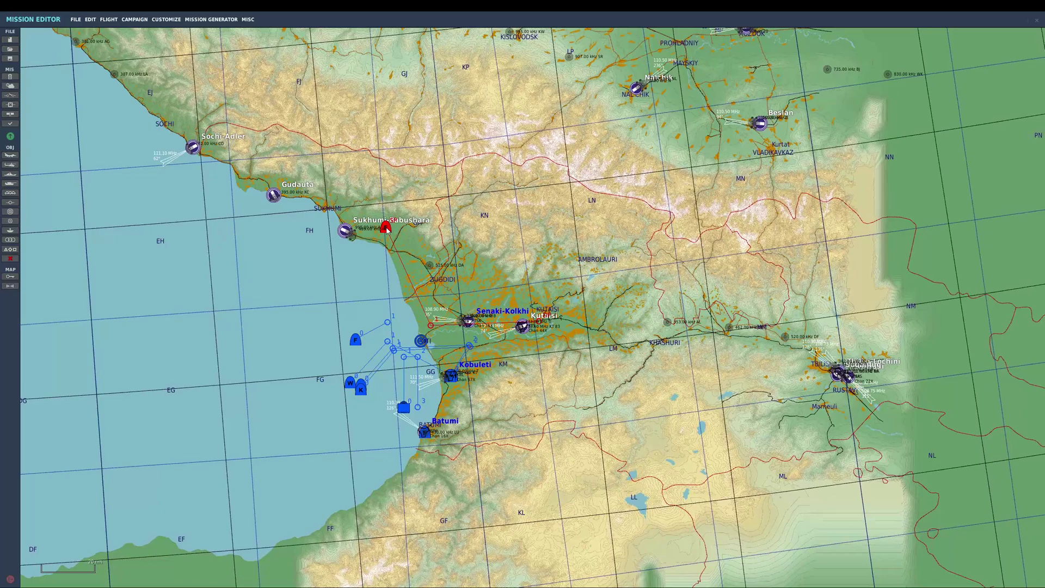
pyautogui.moveTo(386, 226)
pyautogui.mouseDown()
pyautogui.moveTo(374, 222)
pyautogui.moveTo(384, 228)
pyautogui.mouseUp()
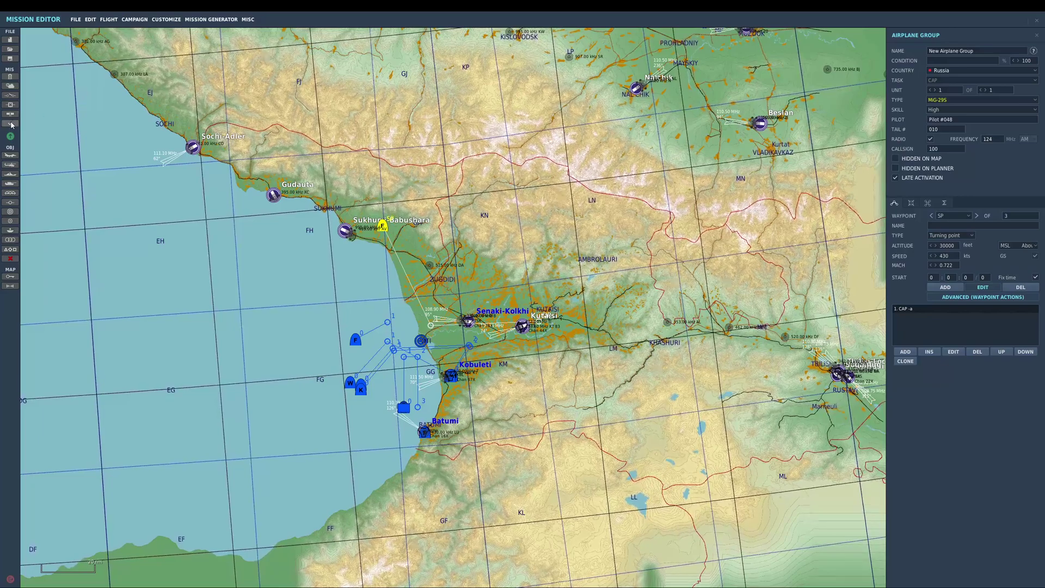
pyautogui.click(14, 99)
pyautogui.click(612, 69)
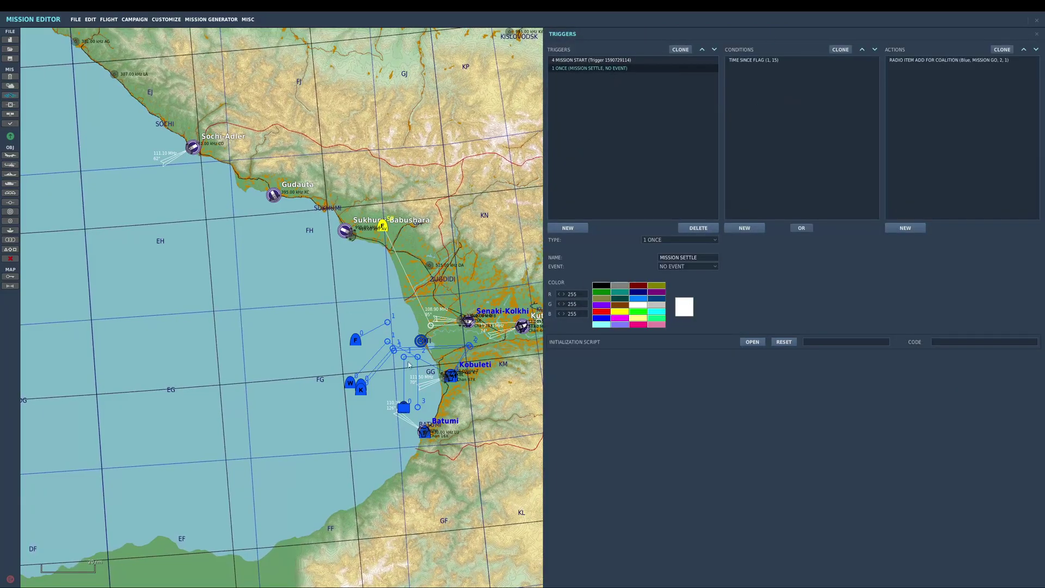
# Add a RADIO ITEM ADD FOR COALITION action for Blue, named CAP SPAWN
pyautogui.moveTo(409, 364); pyautogui.dragTo(380, 351, button='right')
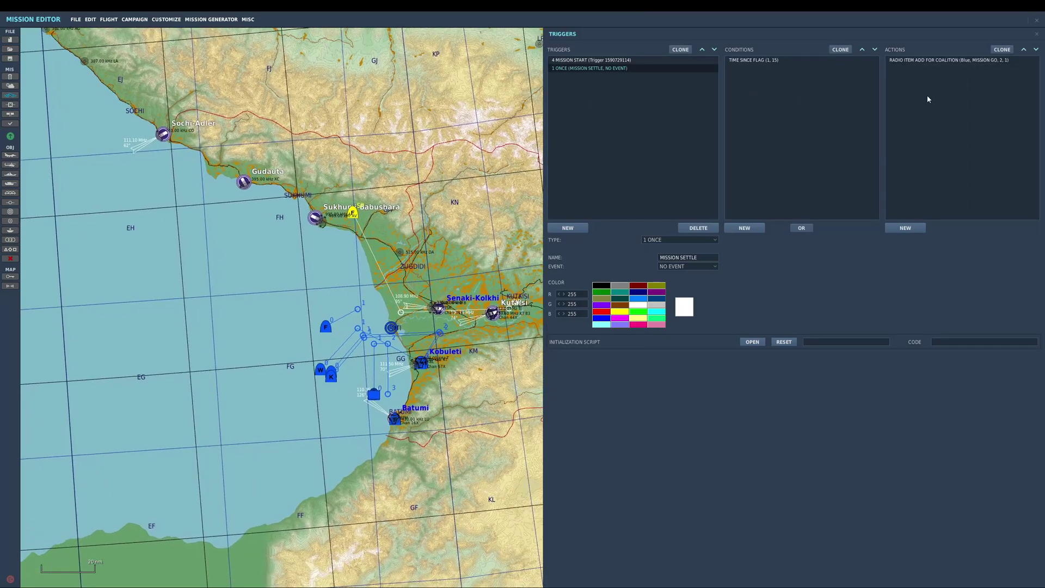
pyautogui.click(908, 227)
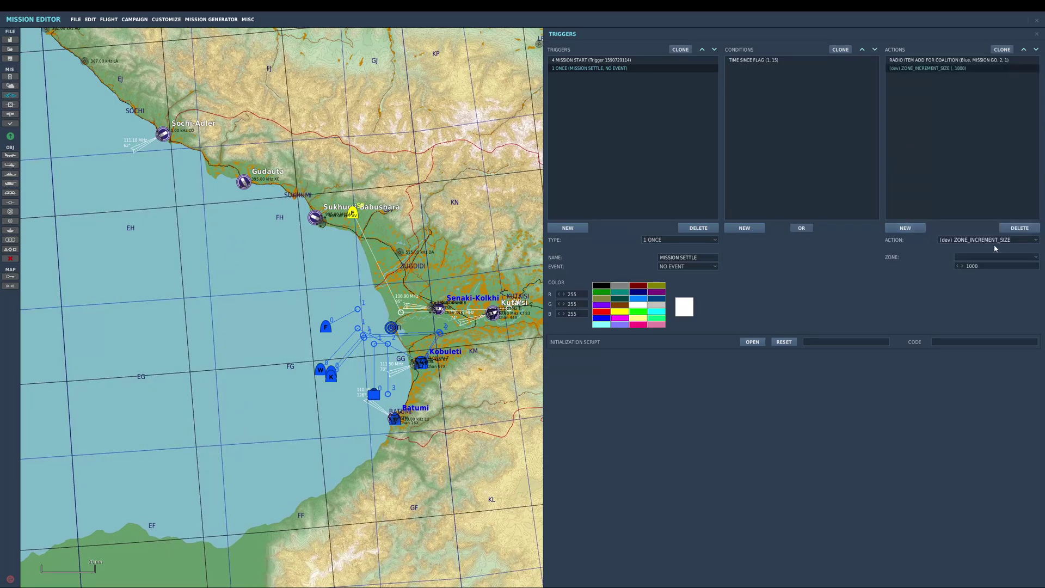
pyautogui.click(998, 241)
pyautogui.scroll(-5, 983, 270)
pyautogui.scroll(-4, 983, 271)
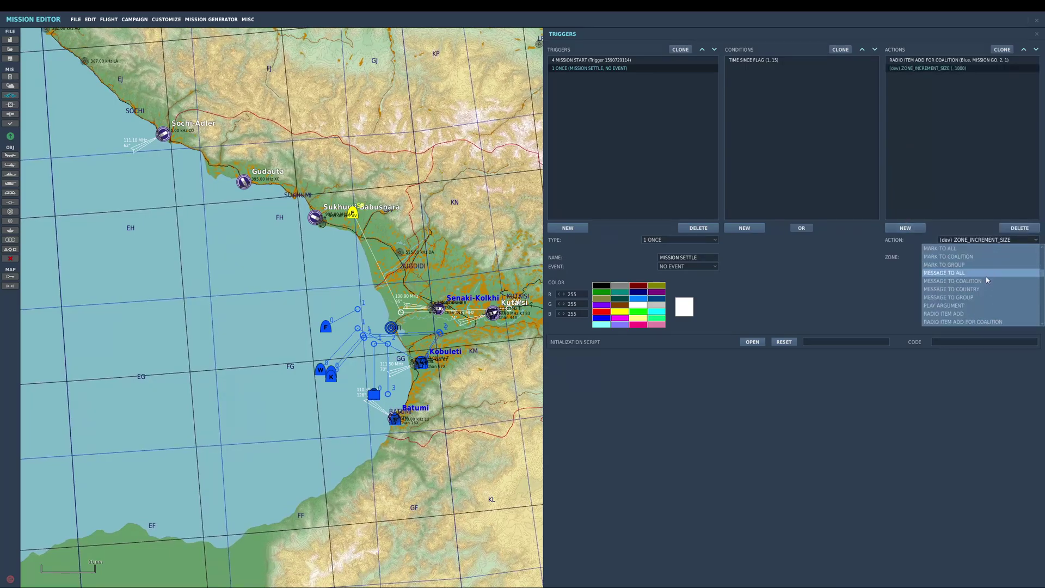
pyautogui.scroll(-1, 988, 280)
pyautogui.click(970, 298)
pyautogui.click(975, 257)
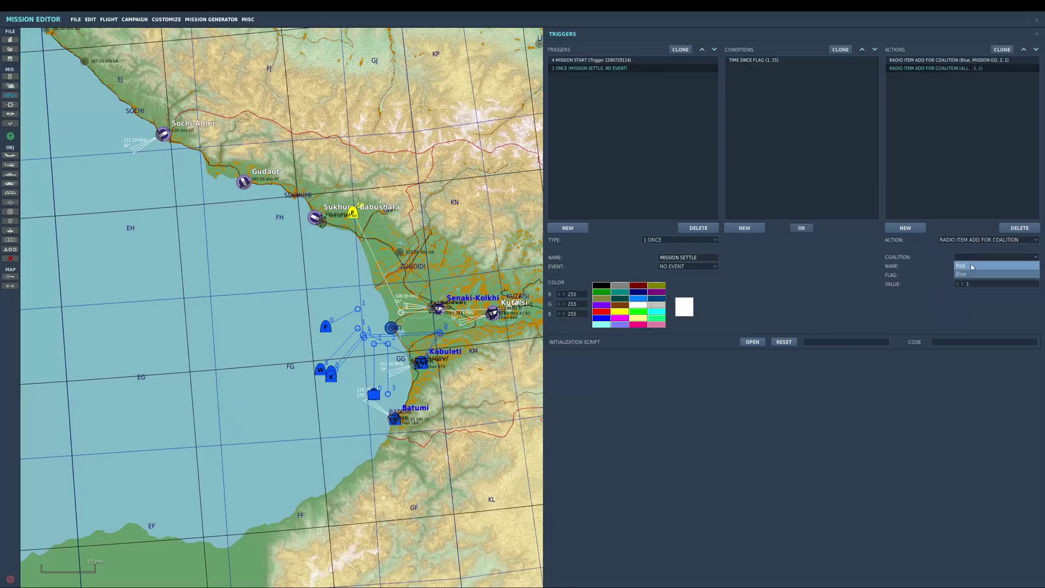
pyautogui.click(969, 273)
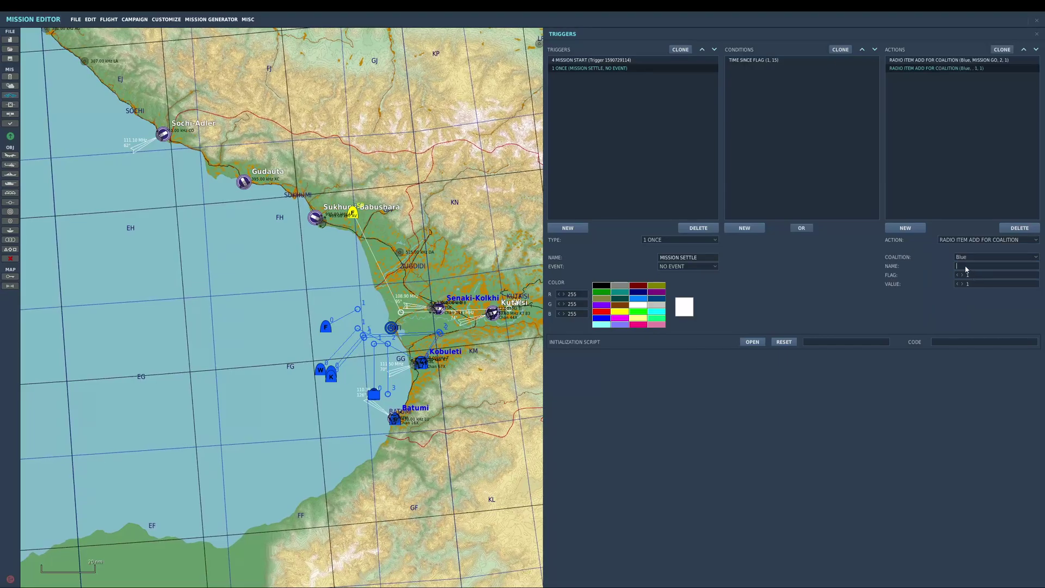
pyautogui.click(975, 265)
pyautogui.write('CAP SPAWN')
# Create a new trigger named MIG 29 SPAWN
pyautogui.click(569, 228)
pyautogui.click(707, 259)
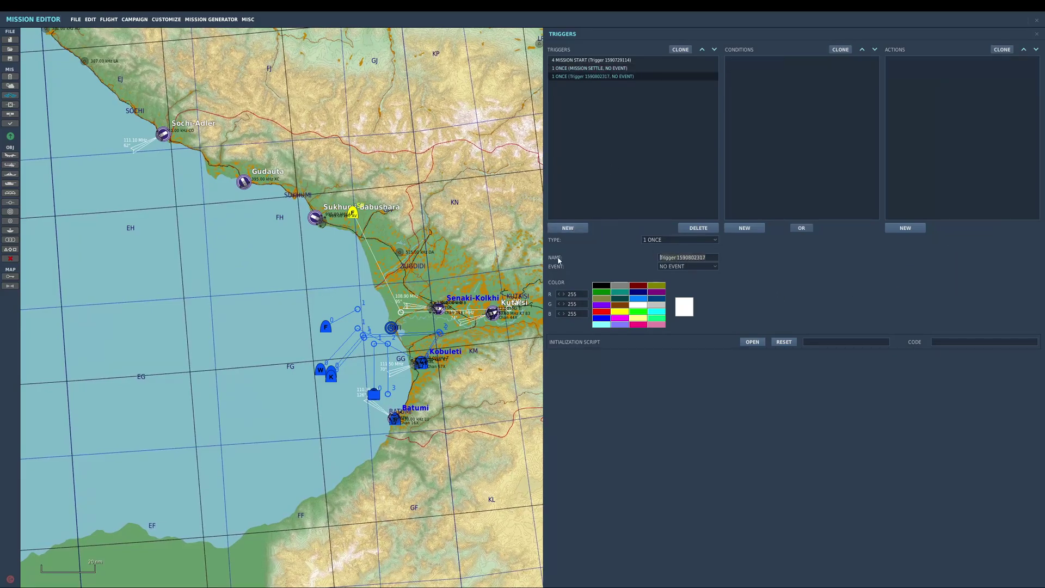
pyautogui.hotkey('ctrl', 'a')
pyautogui.press('BackSpace')
pyautogui.write('MO')
pyautogui.press('BackSpace')
pyautogui.write('IG 29 SPAWN')
# Give MIG 29 SPAWN a FLAG IS TRUE condition and a GROUP ACTIVATE action for the New Airplane Group
pyautogui.click(749, 228)
pyautogui.click(825, 240)
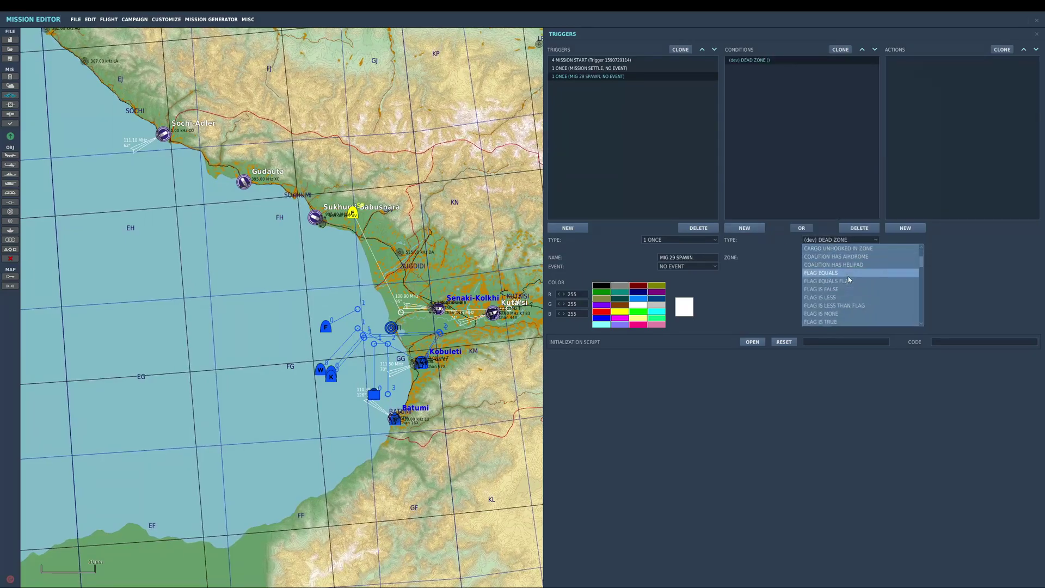
pyautogui.click(836, 321)
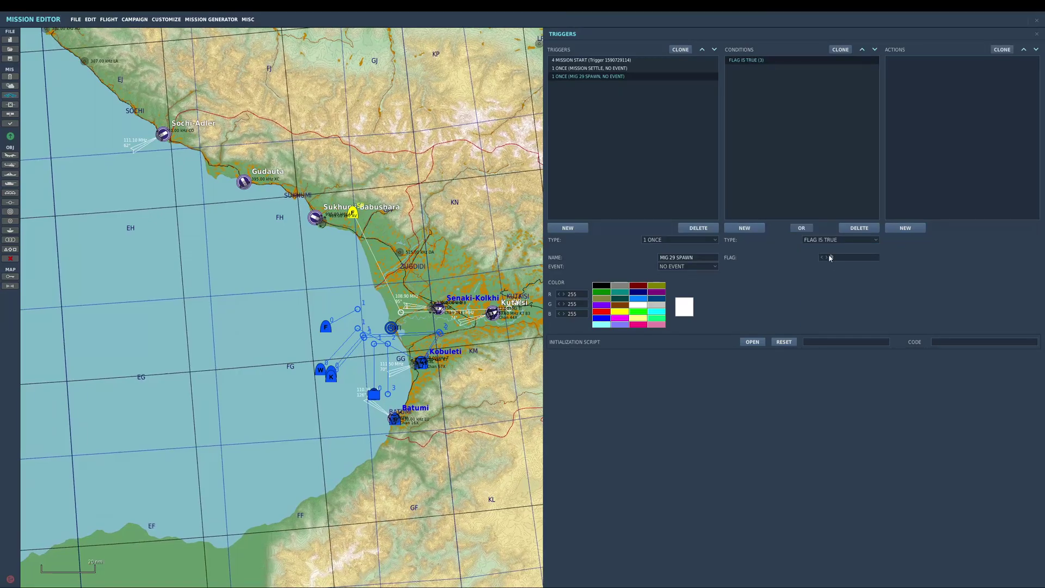
pyautogui.click(908, 234)
pyautogui.click(996, 240)
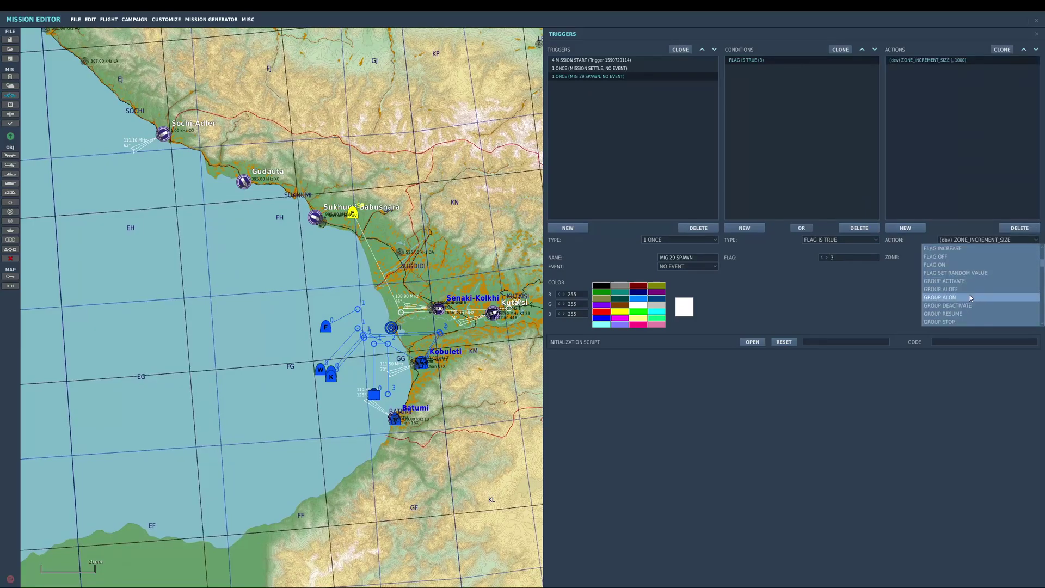
pyautogui.click(970, 281)
pyautogui.click(970, 258)
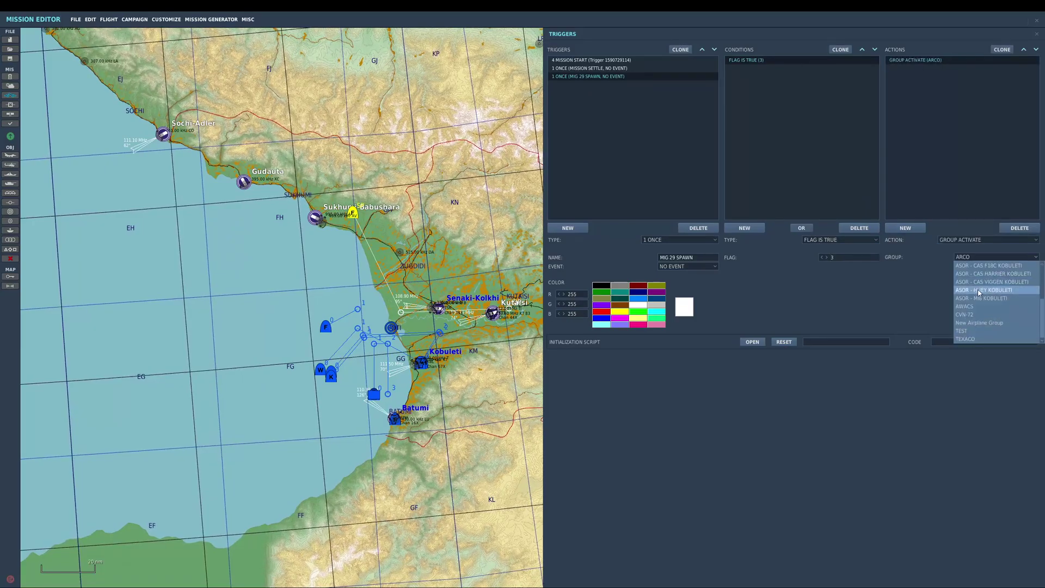
pyautogui.click(980, 323)
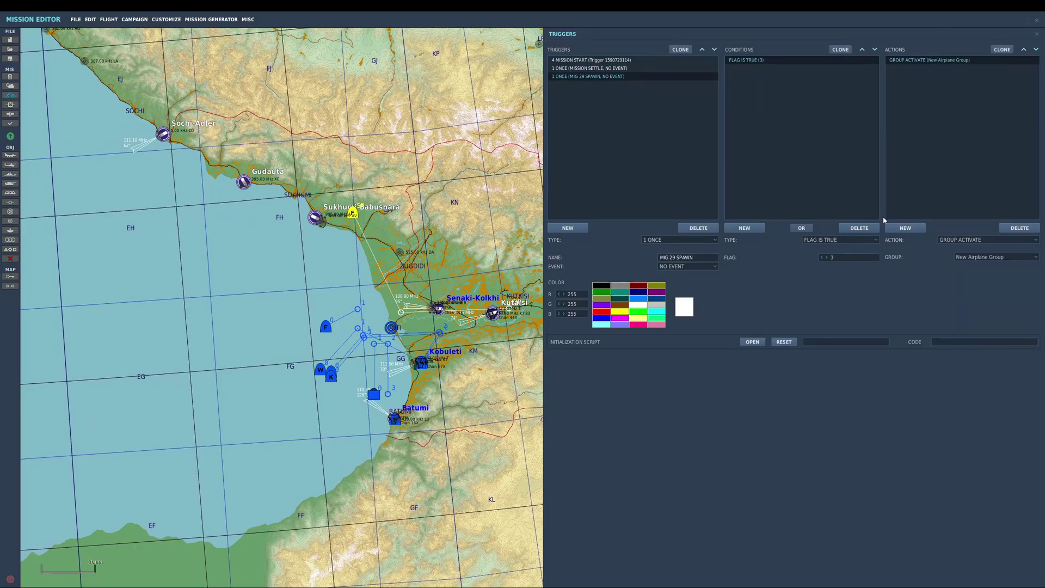
# Name the MiG group MIG 29 and confirm MIG 29 SPAWN shows GROUP ACTIVATE (MIG 29)
pyautogui.click(354, 229)
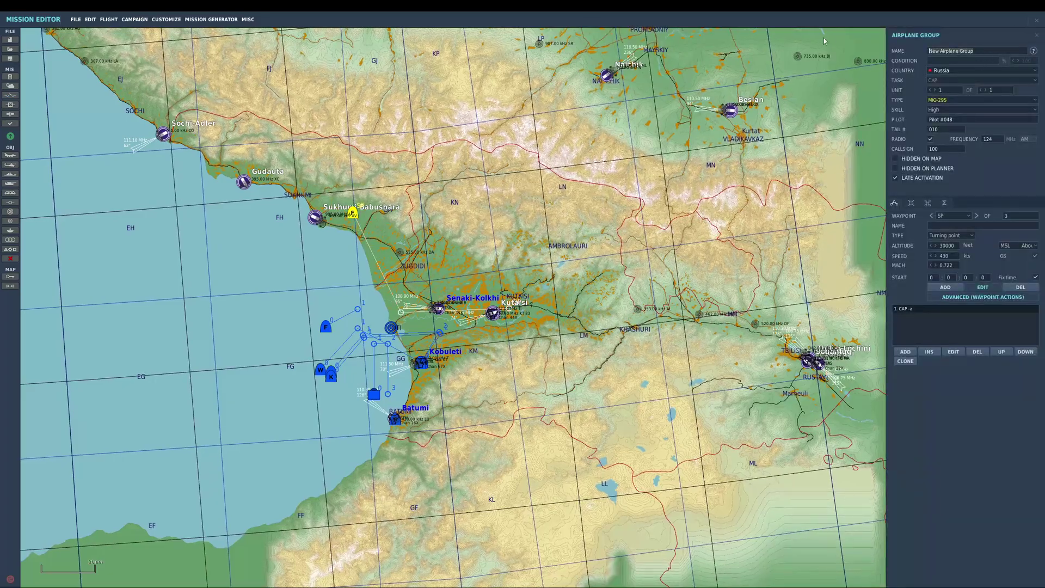
pyautogui.write('MIG 29')
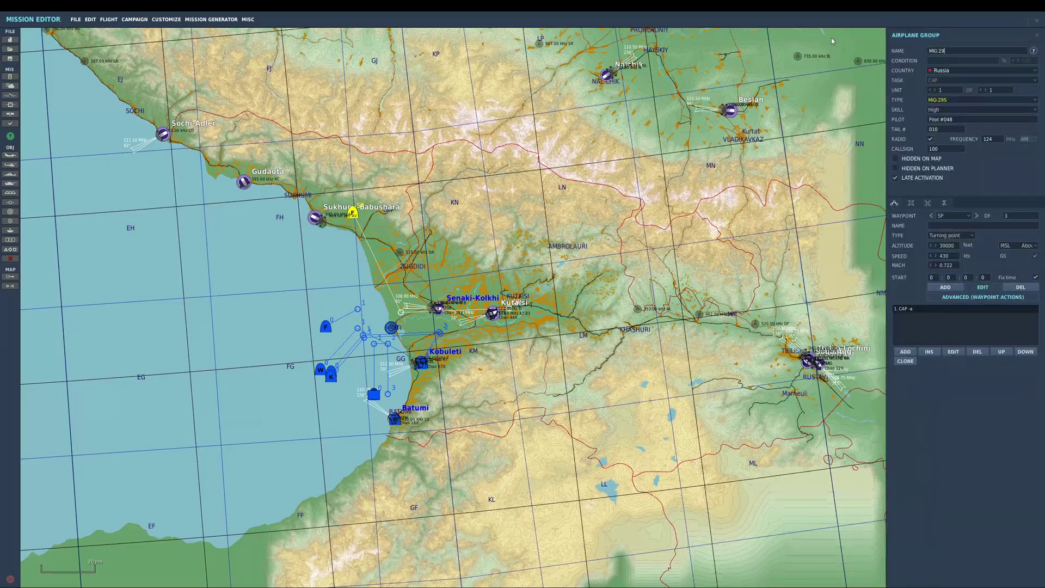
pyautogui.click(832, 37)
pyautogui.click(12, 98)
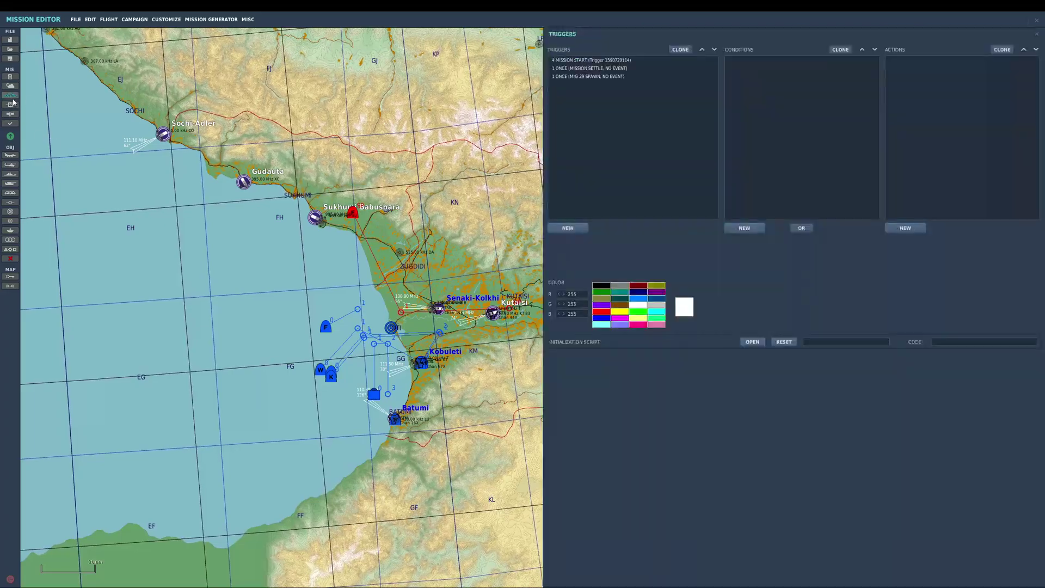
pyautogui.click(593, 76)
pyautogui.click(945, 60)
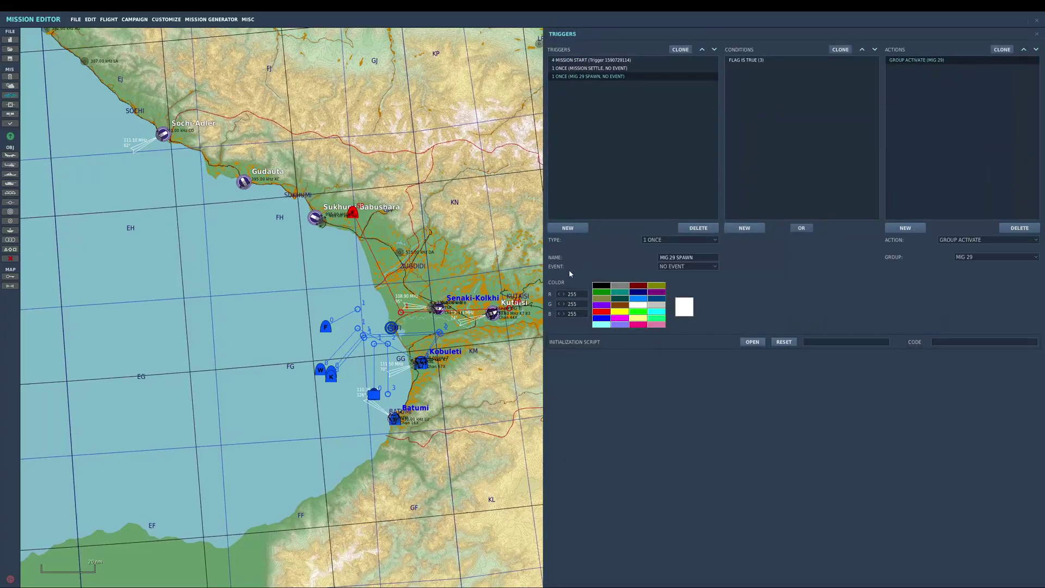
pyautogui.click(10, 95)
# Fly the mission without saving in an F/A-18C slot and bring up the F10 map
pyautogui.click(109, 19)
pyautogui.click(117, 31)
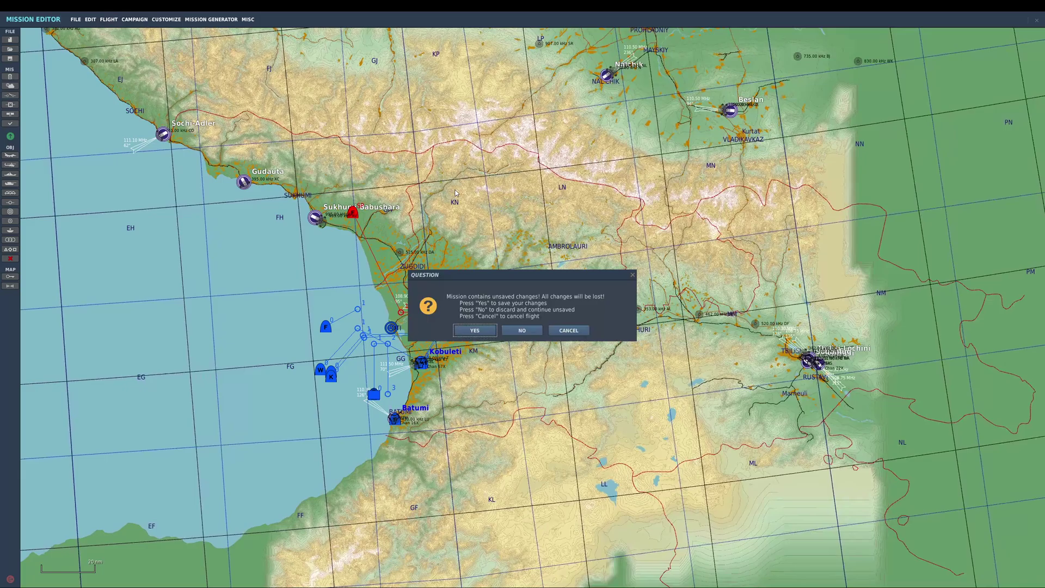
pyautogui.press('Return')
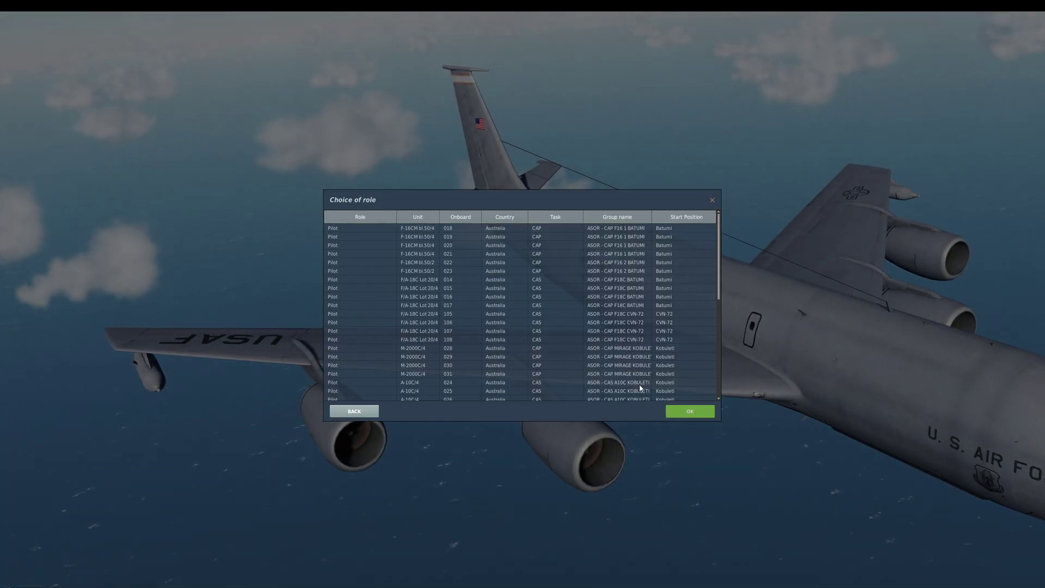
pyautogui.doubleClick(626, 393)
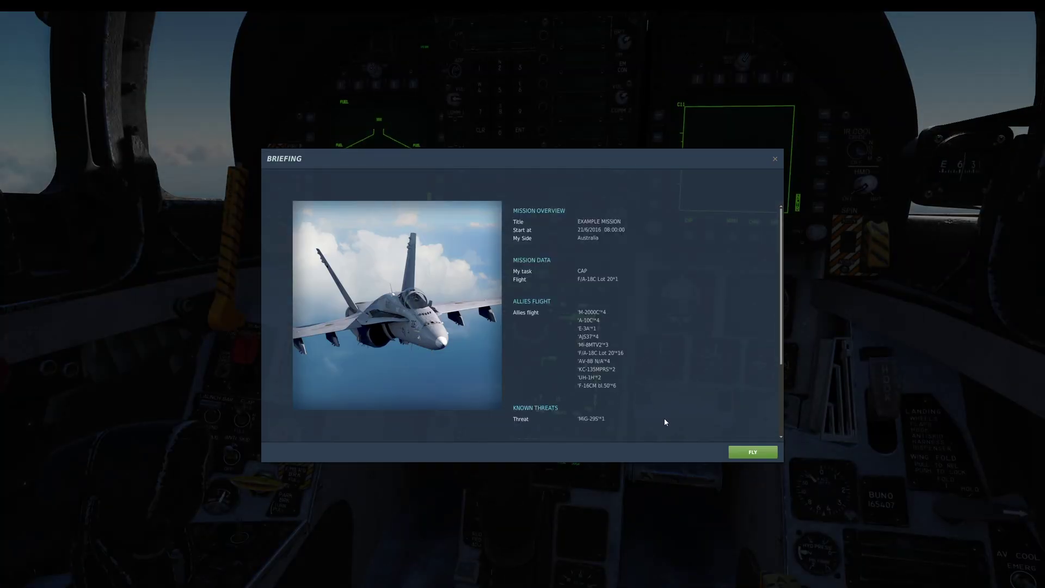
pyautogui.click(751, 451)
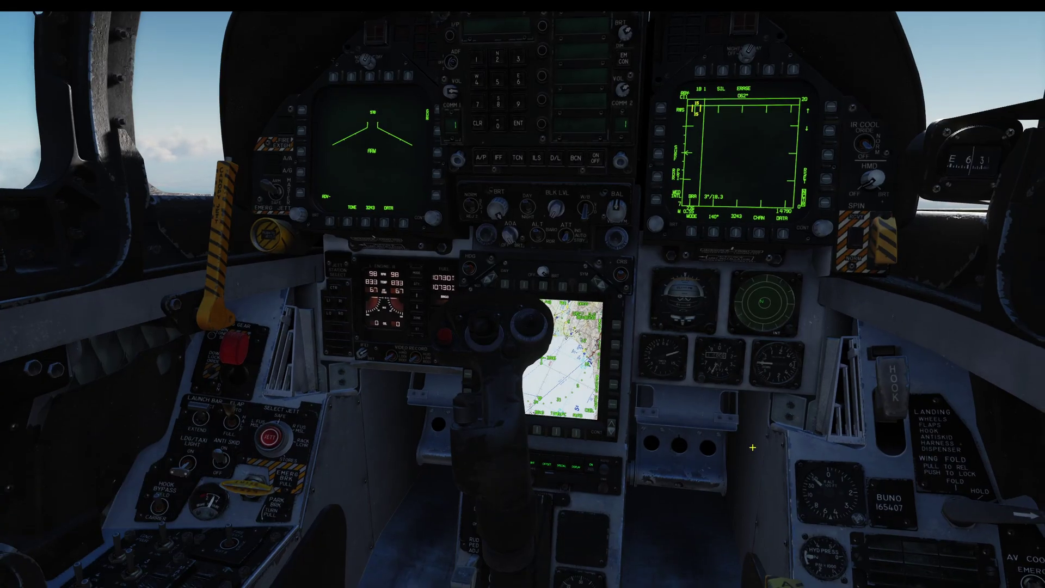
pyautogui.press('F10')
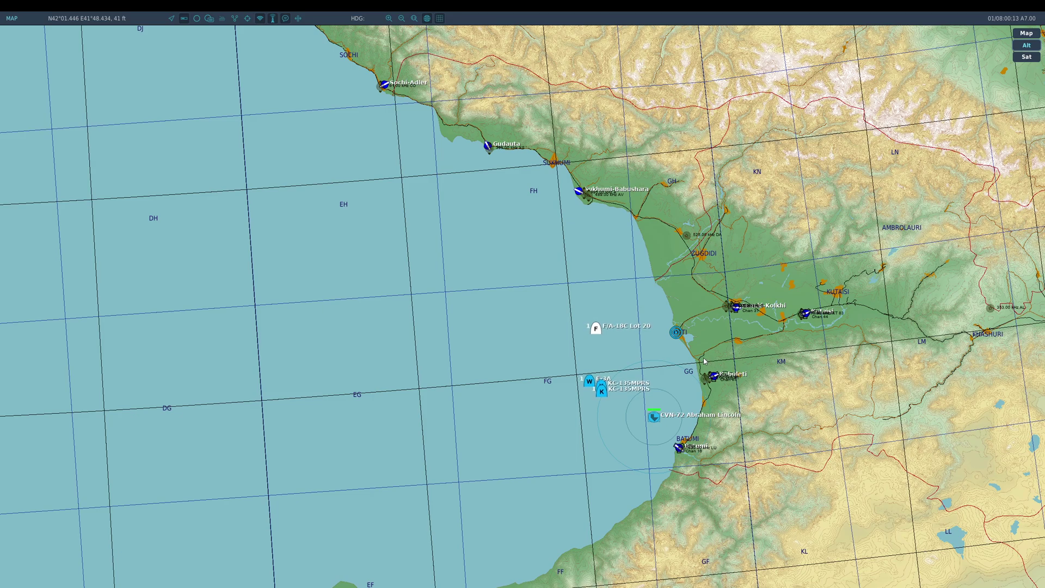
# Call CAP SPAWN from the F10 Other radio menu and check the map for the MiG-29S
pyautogui.press('\\')
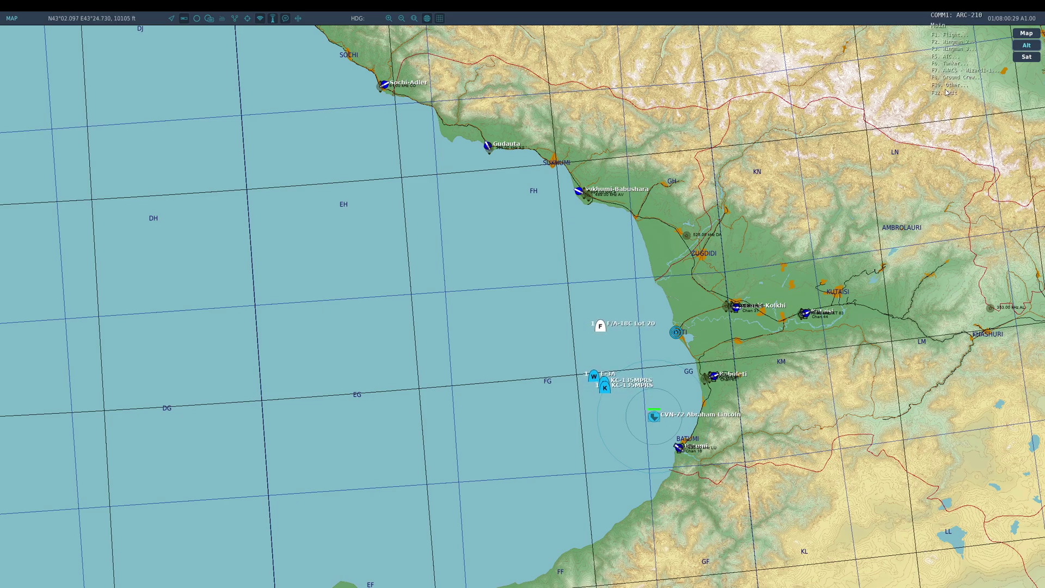
pyautogui.press('F10')
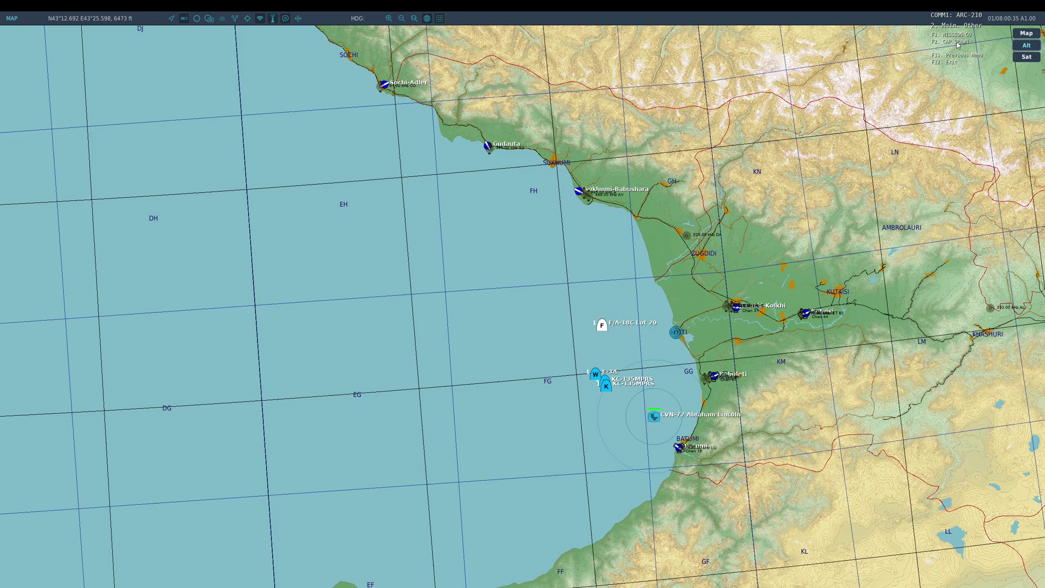
pyautogui.click(952, 44)
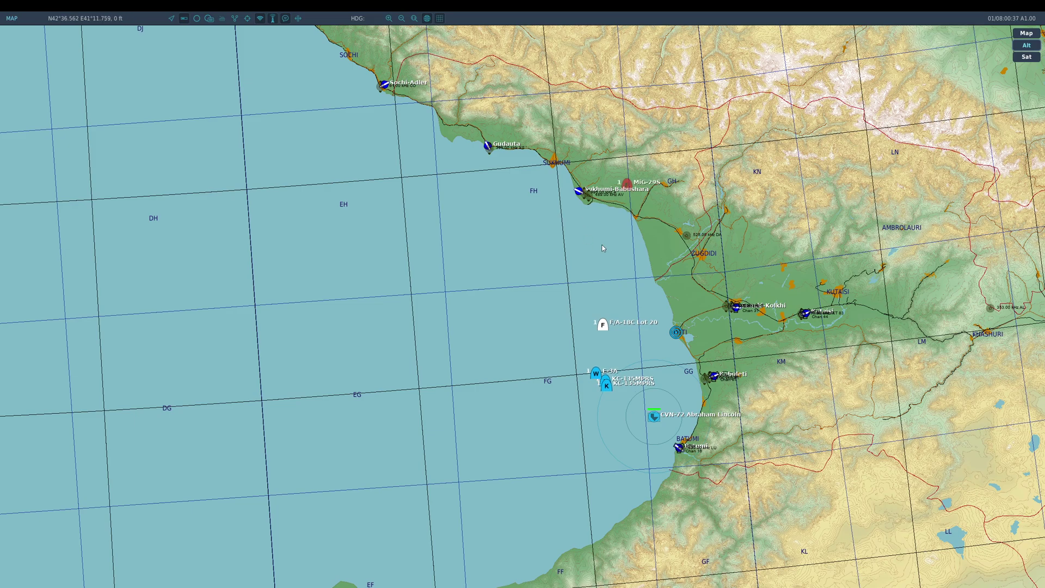
pyautogui.scroll(-2, 620, 206)
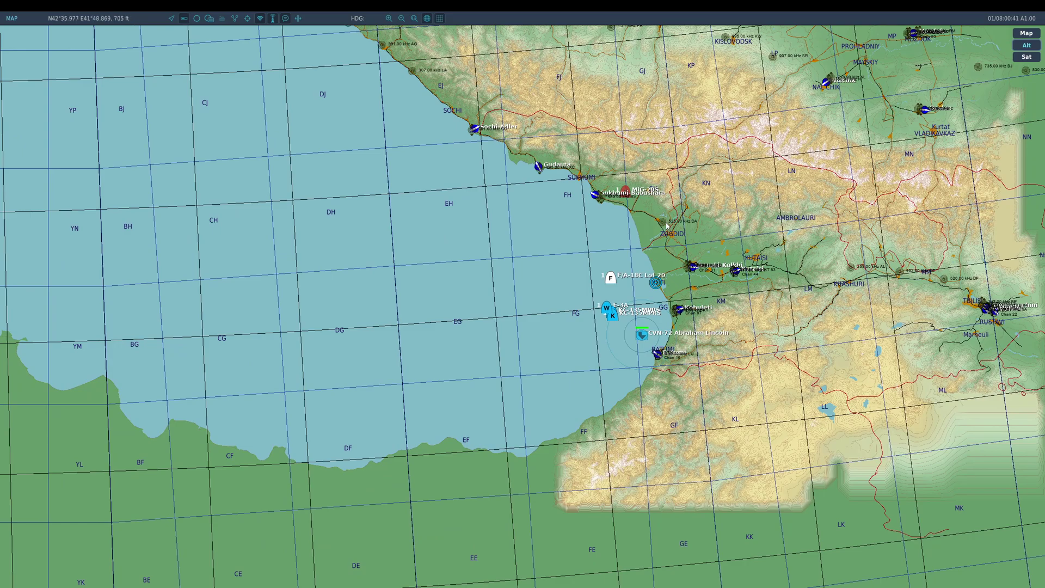
pyautogui.rightClick(566, 280)
pyautogui.click(554, 345)
pyautogui.scroll(2, 632, 246)
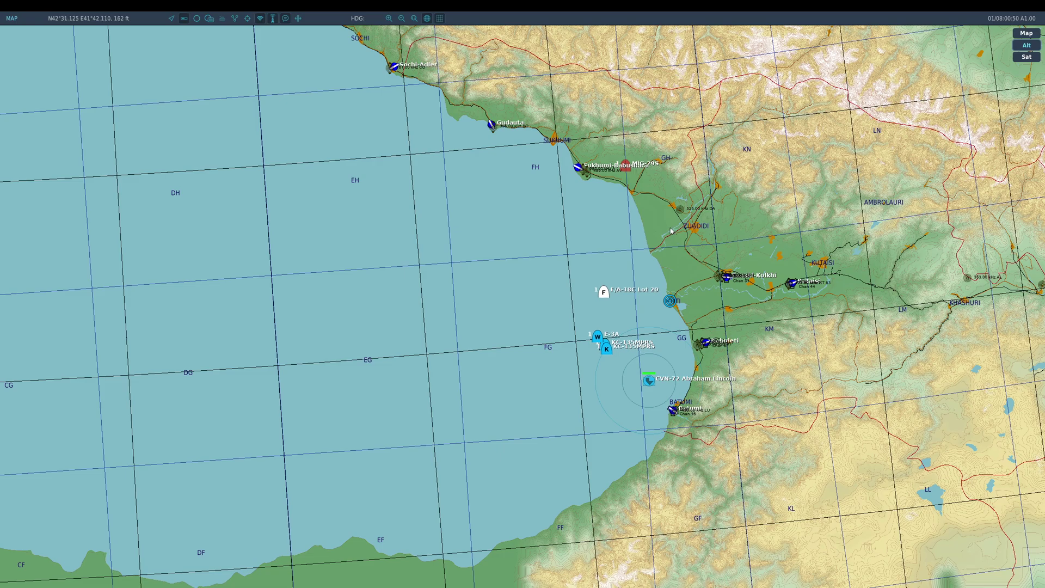
pyautogui.scroll(-1, 650, 204)
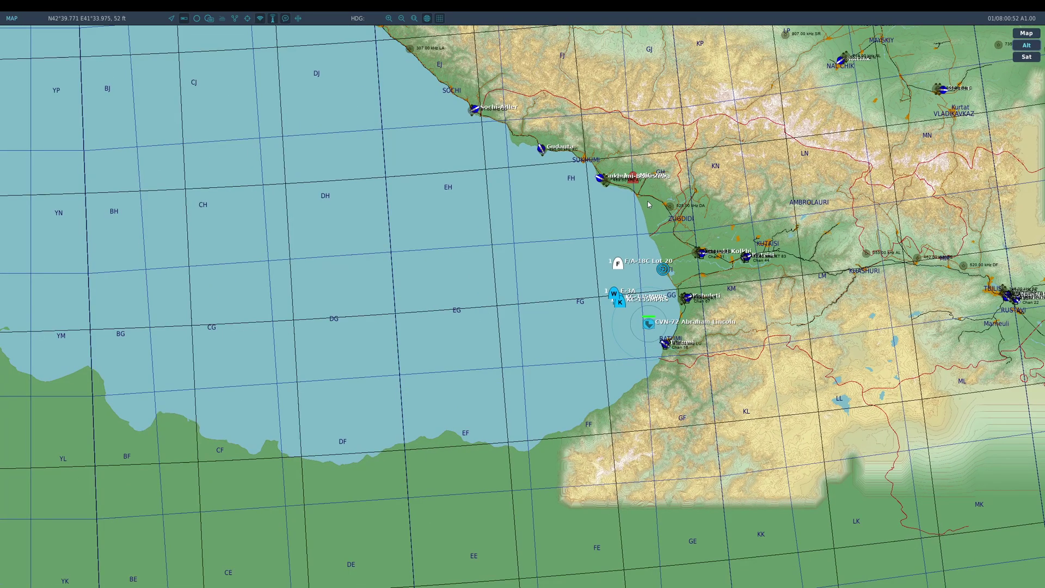
pyautogui.scroll(1, 648, 205)
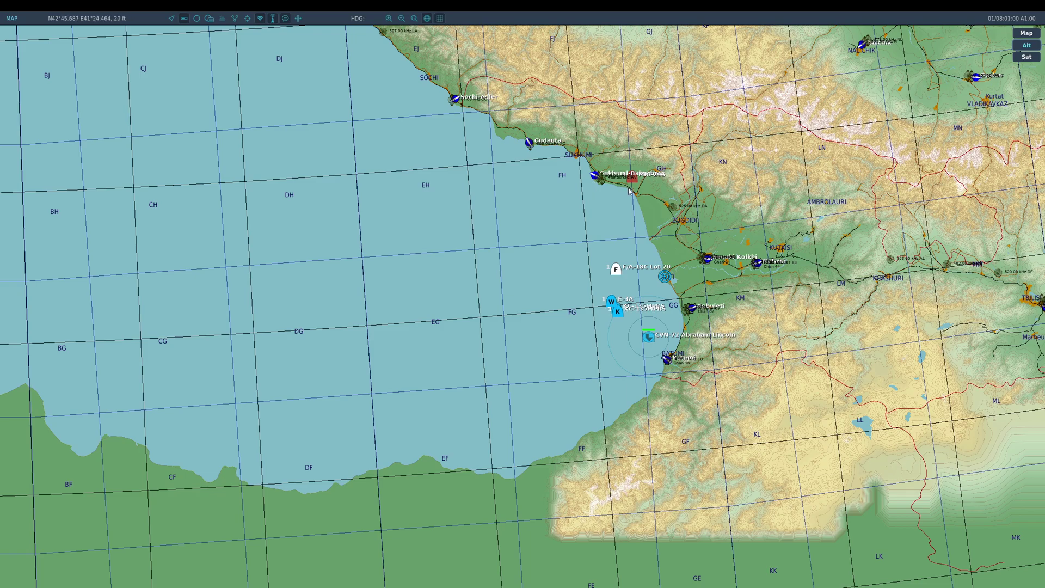
# Reopen the radio menu, then pause the mission with Esc
pyautogui.press('\\')
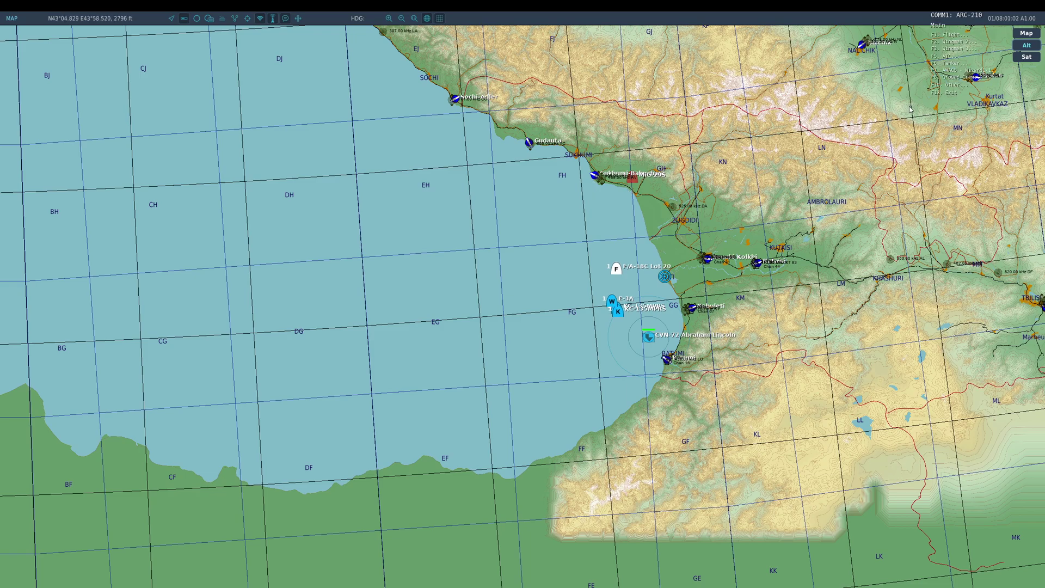
pyautogui.press('F10')
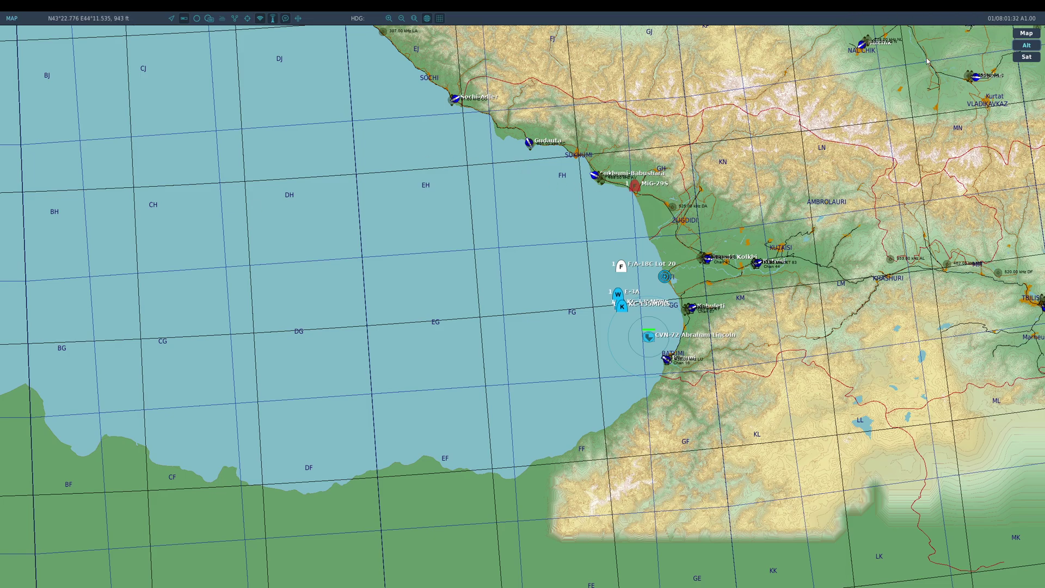
pyautogui.press('\\')
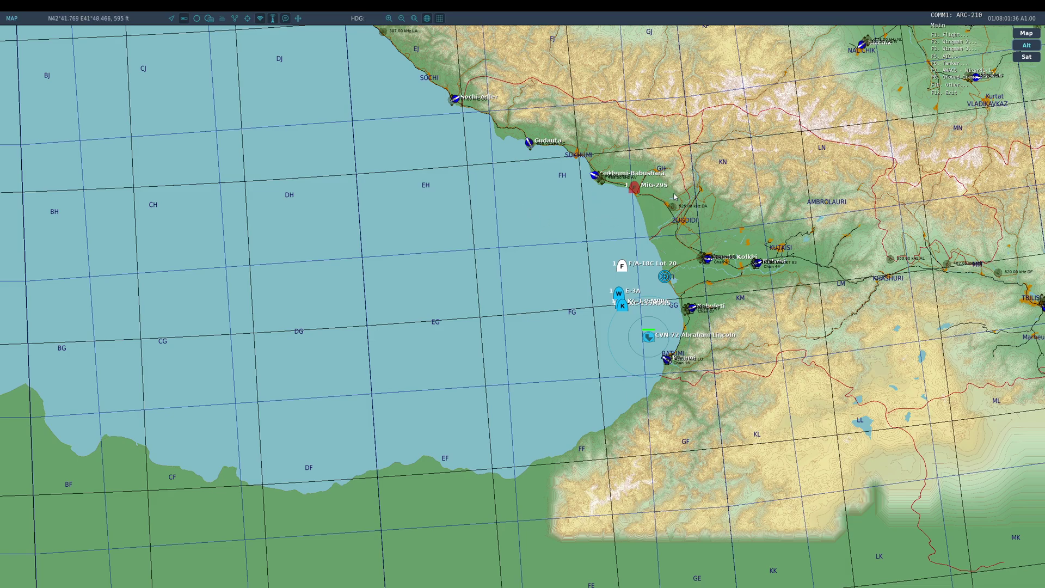
pyautogui.press('Escape')
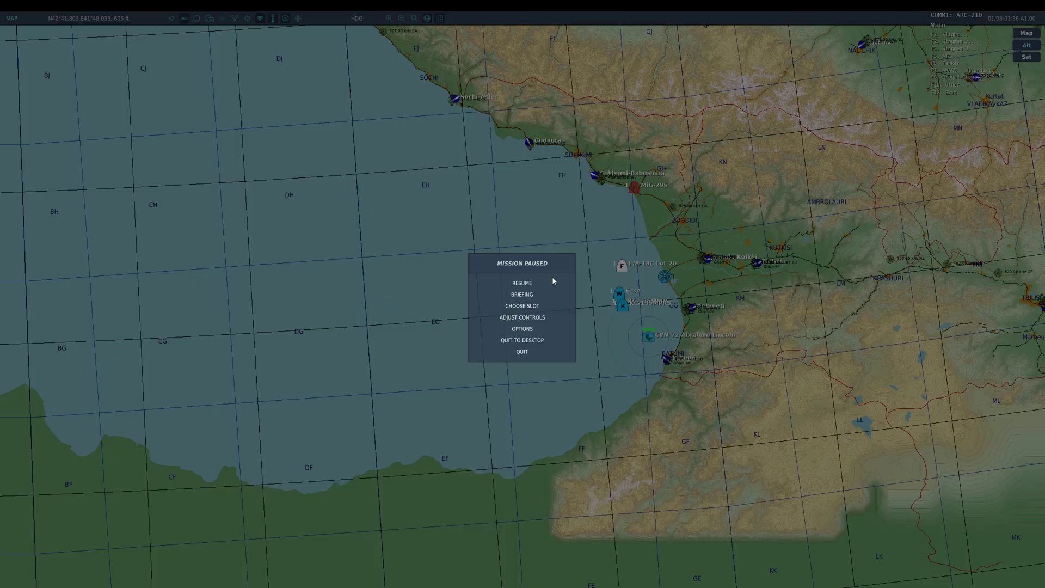
# Quit the flight back to the Mission Editor and frame the MiG group by Sukhumi-Babushara
pyautogui.click(541, 352)
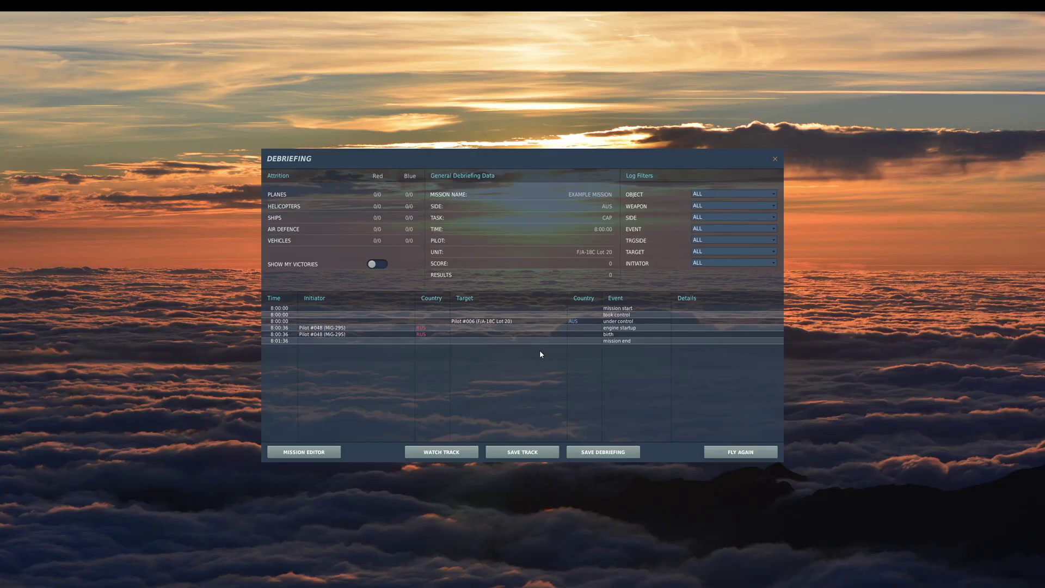
pyautogui.click(321, 452)
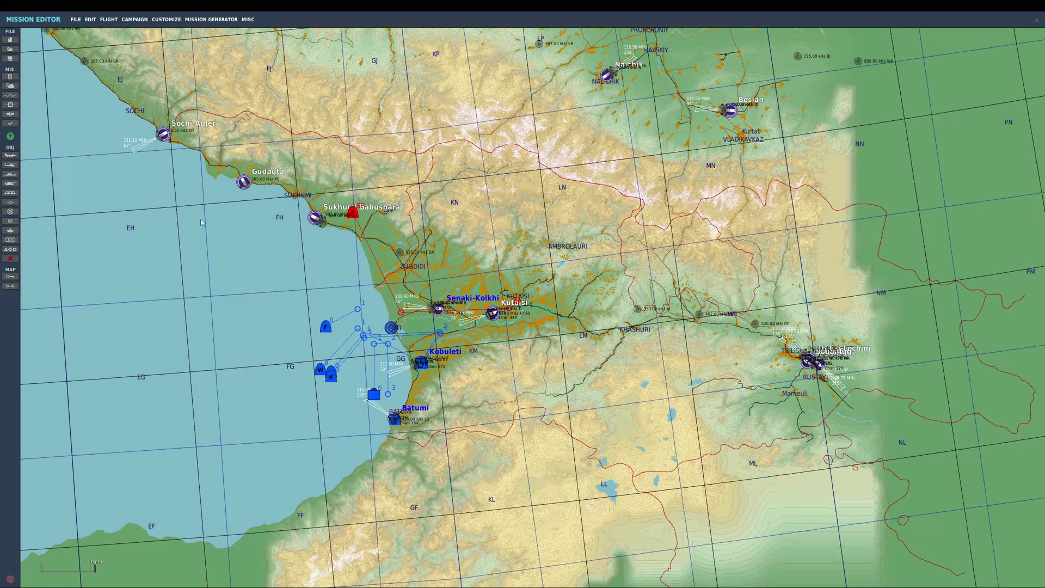
pyautogui.moveTo(291, 258); pyautogui.dragTo(245, 273, button='right')
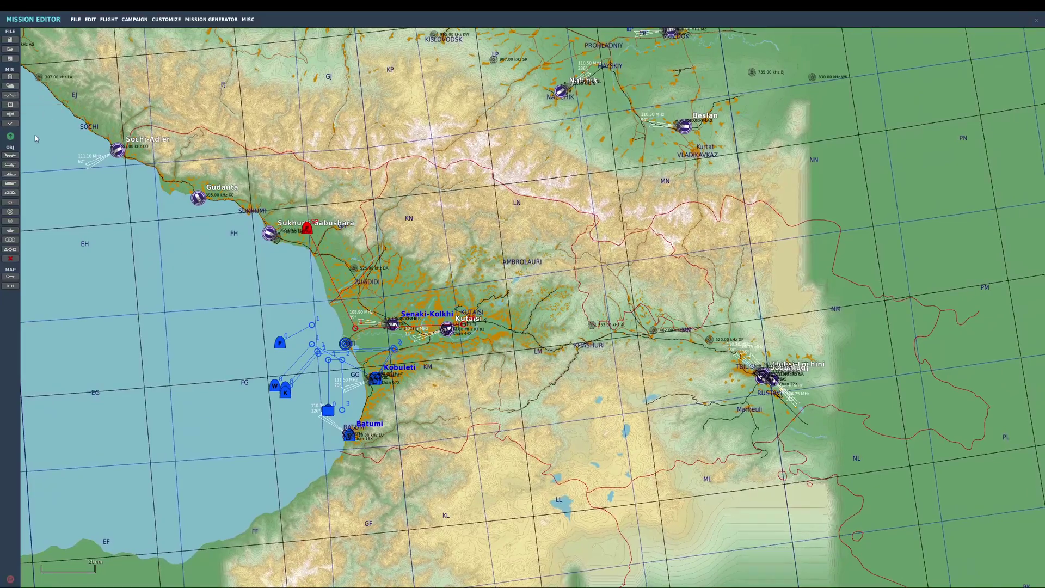
pyautogui.moveTo(214, 254); pyautogui.dragTo(213, 222, button='right')
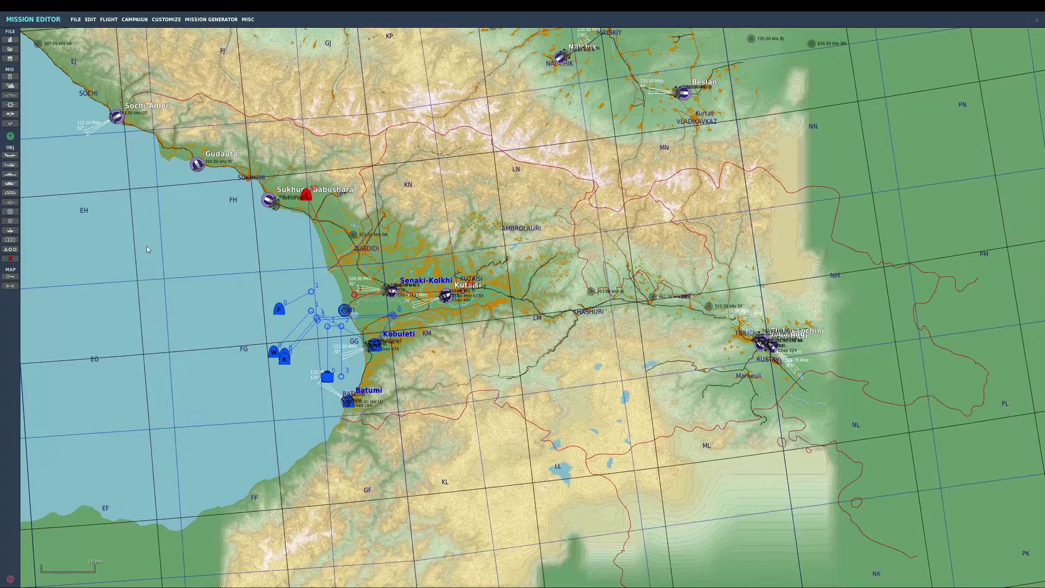
# Paste three copies of the MiG 29 group, #001 to #003, east of Sukhumi, then select #001
pyautogui.click(9, 96)
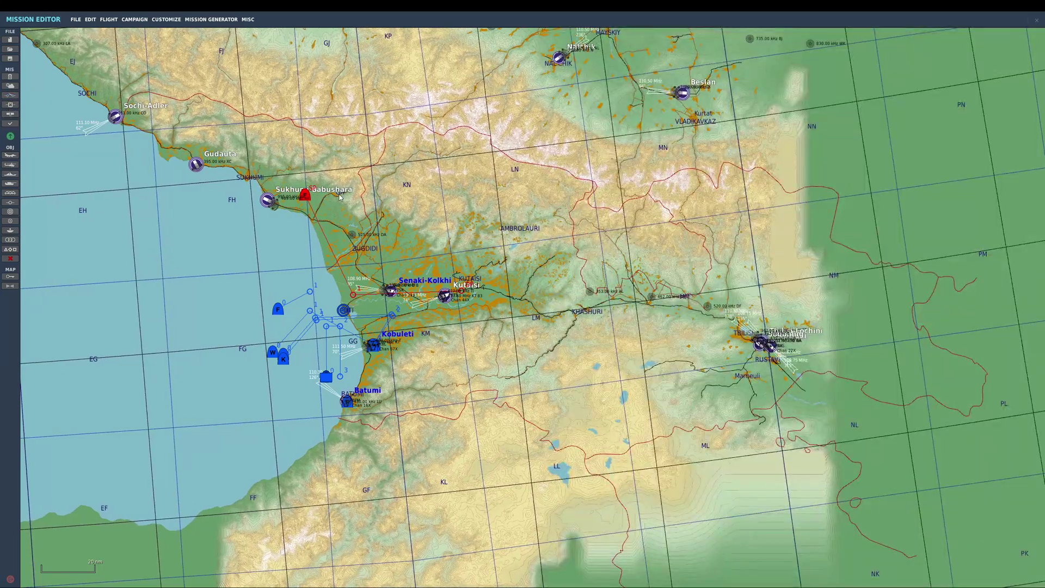
pyautogui.click(306, 196)
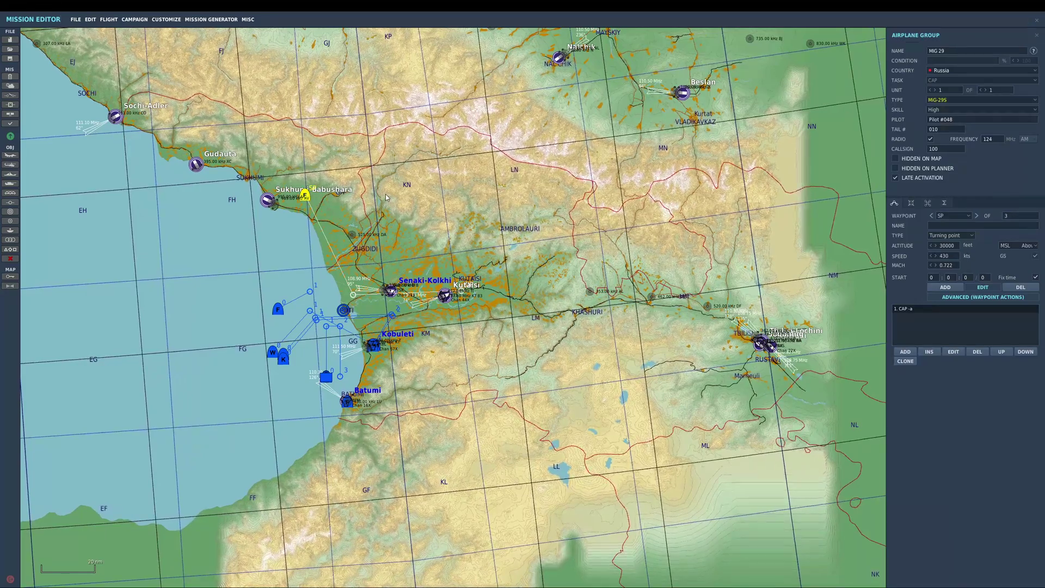
pyautogui.hotkey('ctrl', 'v')
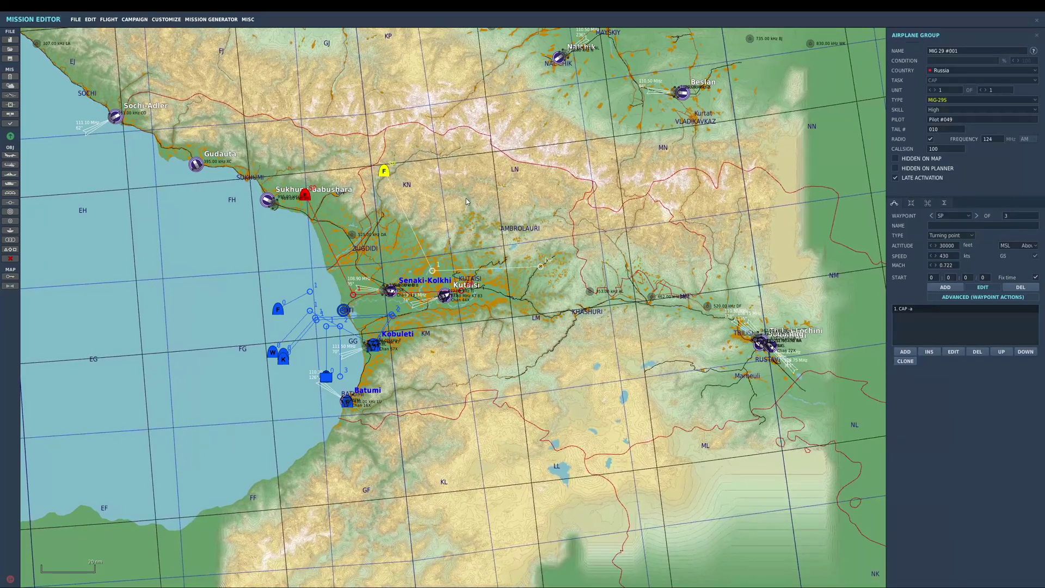
pyautogui.hotkey('ctrl', 'v')
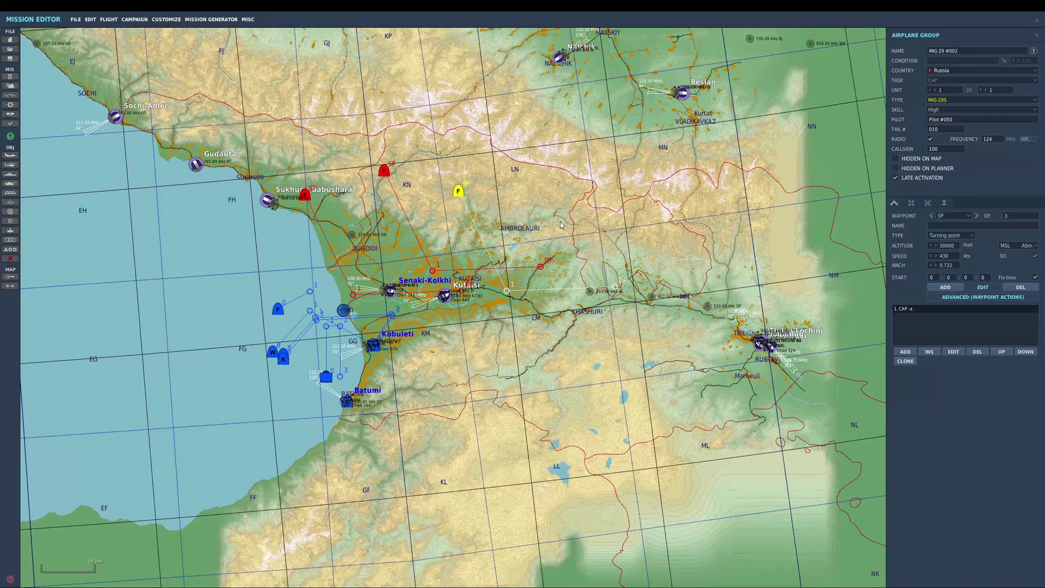
pyautogui.hotkey('ctrl', 'v')
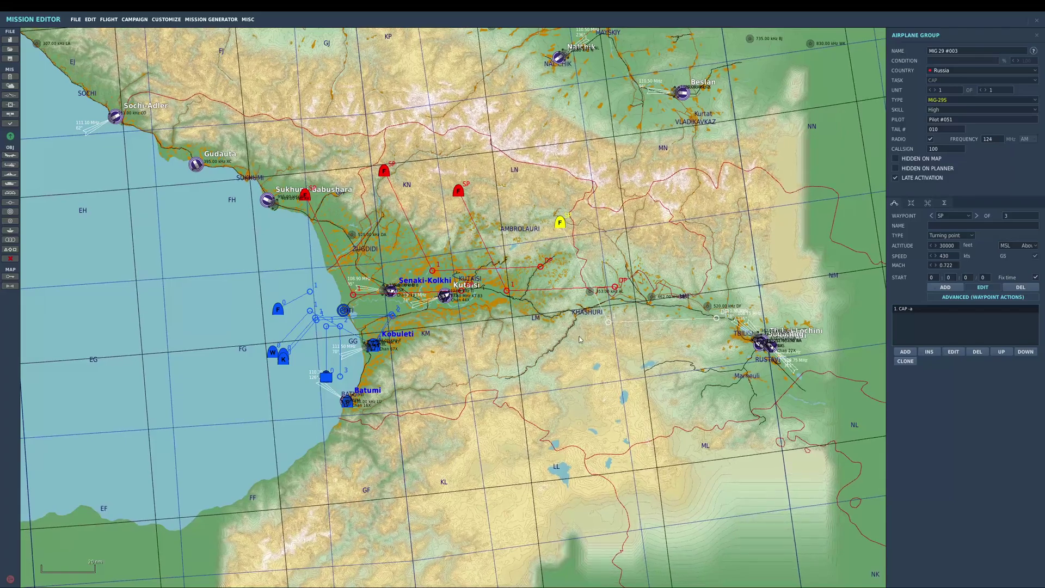
pyautogui.click(400, 232)
pyautogui.click(384, 170)
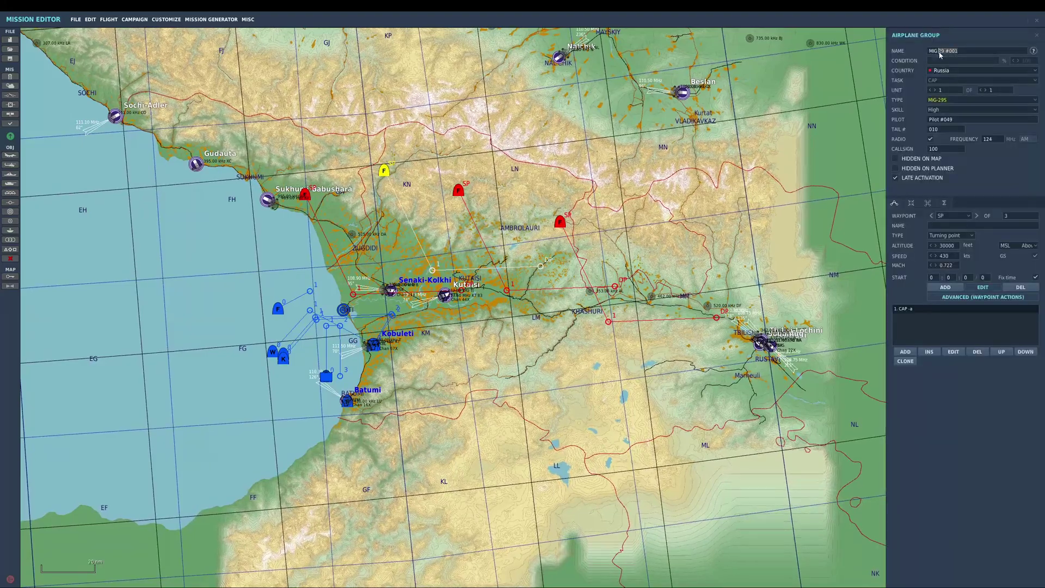
# Rename the group MiG 25 and make it a MiG-25PD carrying R-40R*2,R-40T*2
pyautogui.moveTo(938, 51); pyautogui.dragTo(961, 51)
pyautogui.write('25')
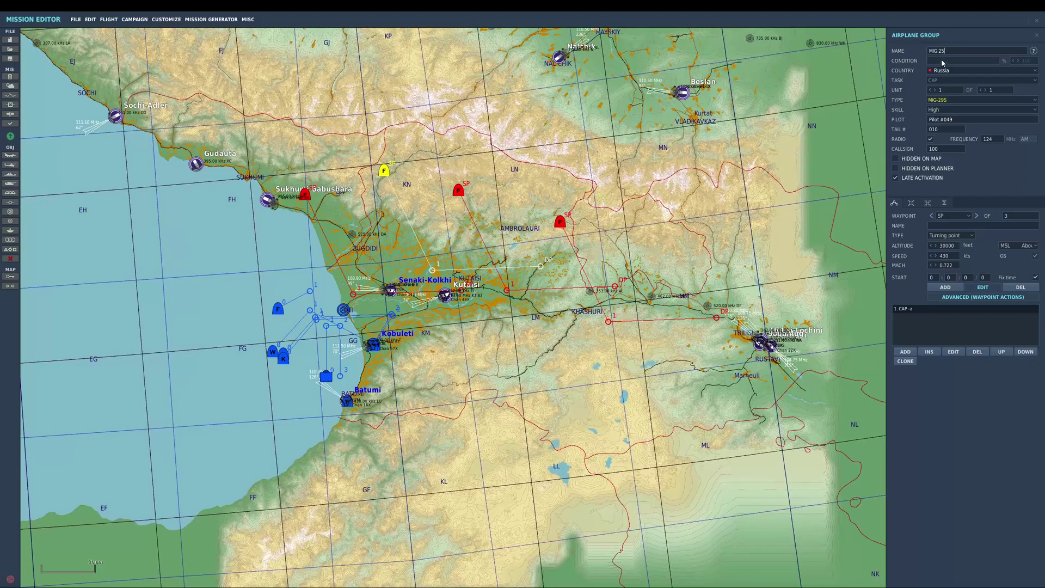
pyautogui.click(946, 100)
pyautogui.scroll(3, 959, 151)
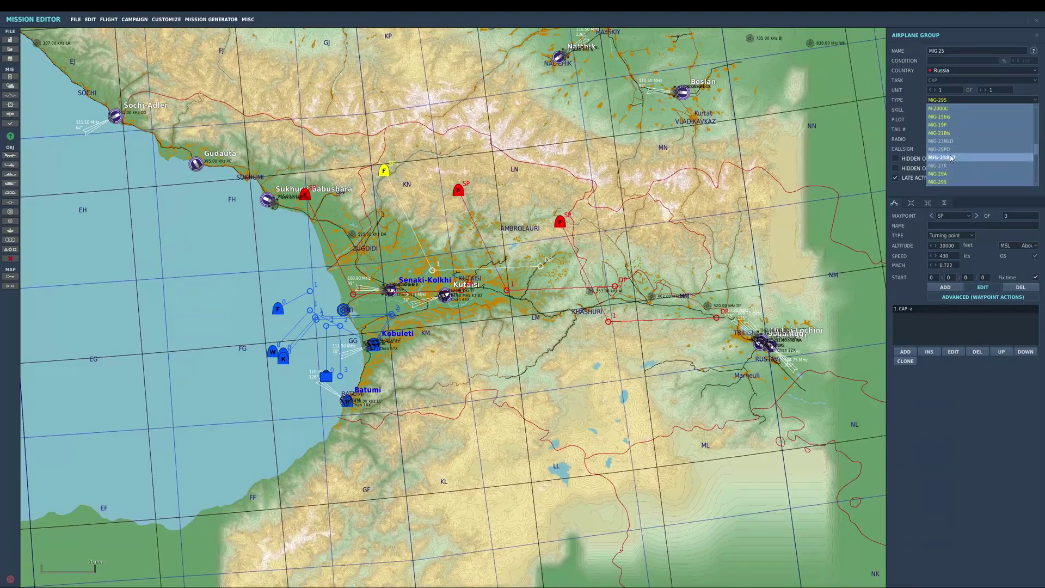
pyautogui.click(948, 158)
pyautogui.click(912, 203)
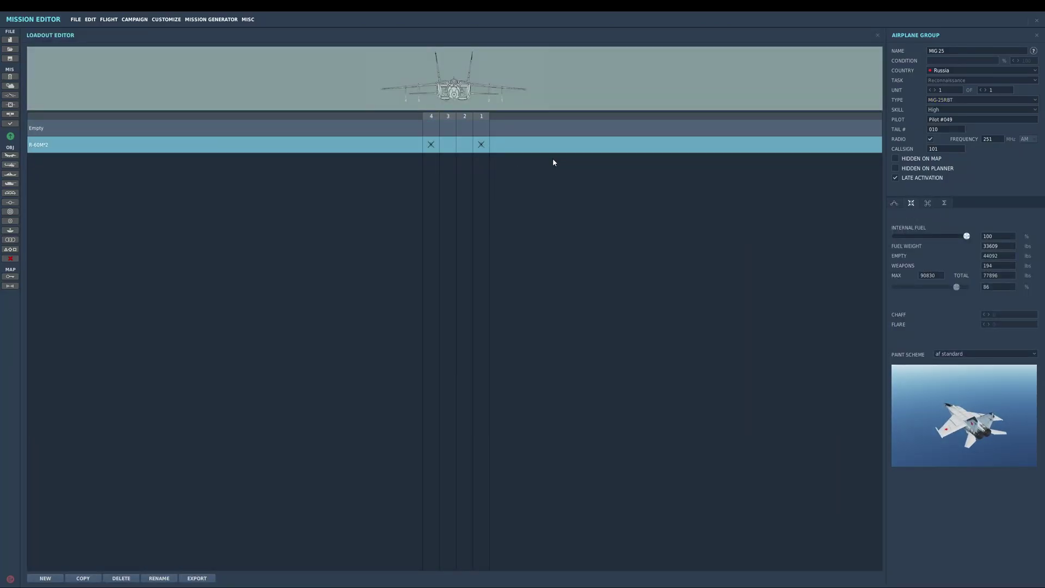
pyautogui.click(944, 101)
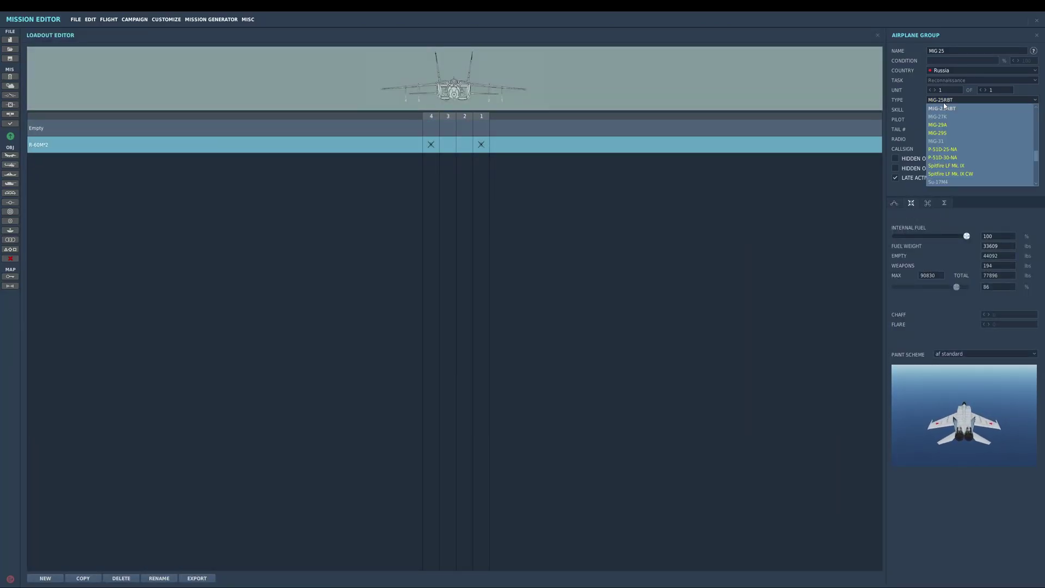
pyautogui.scroll(2, 952, 137)
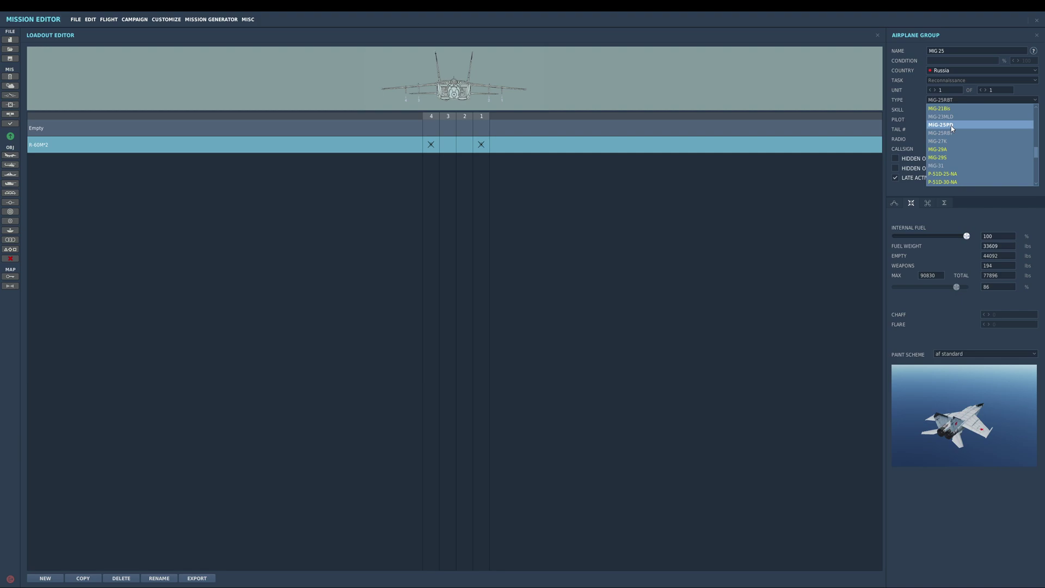
pyautogui.click(948, 126)
pyautogui.click(589, 147)
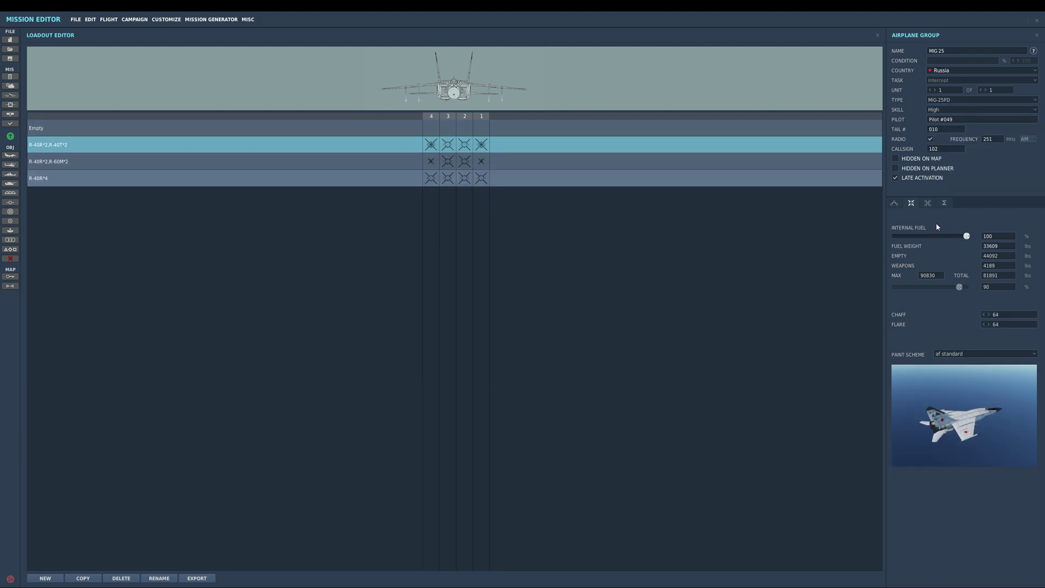
pyautogui.click(895, 203)
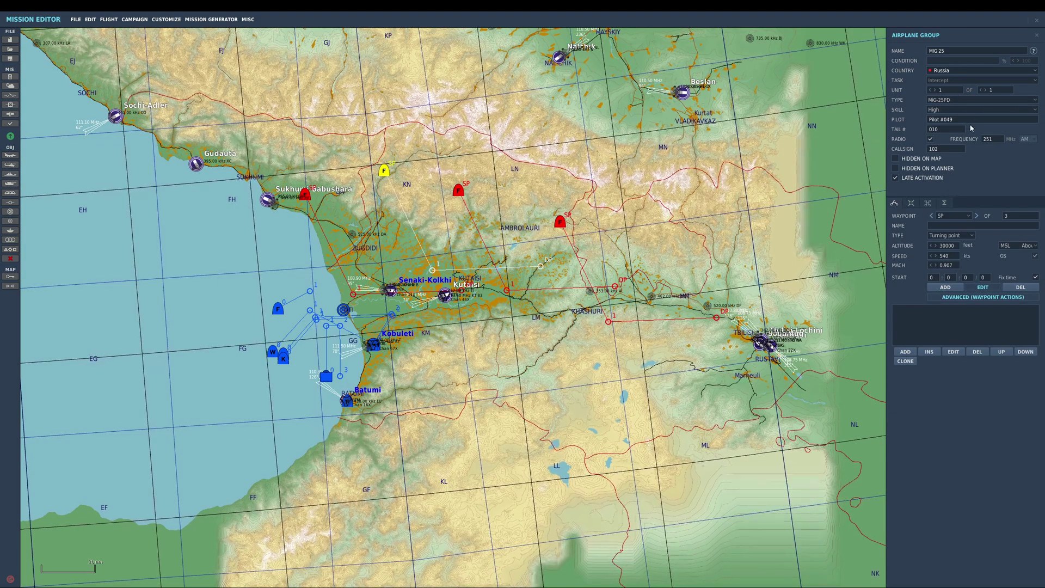
# Set its start waypoint to 15000 ft altitude and 450 knots speed
pyautogui.doubleClick(947, 246)
pyautogui.write('15000')
pyautogui.press('Tab')
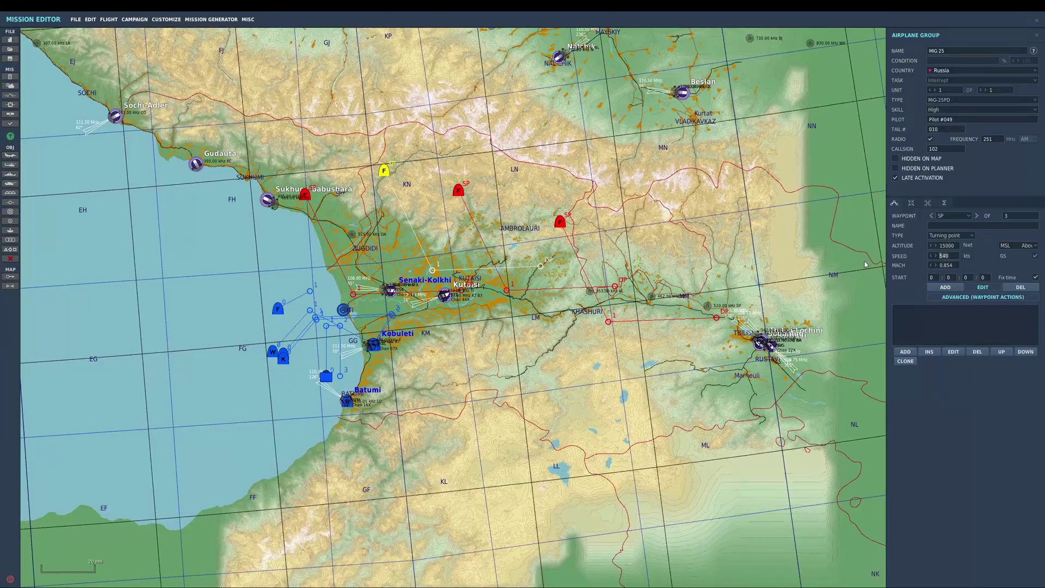
pyautogui.write('450')
pyautogui.click(458, 190)
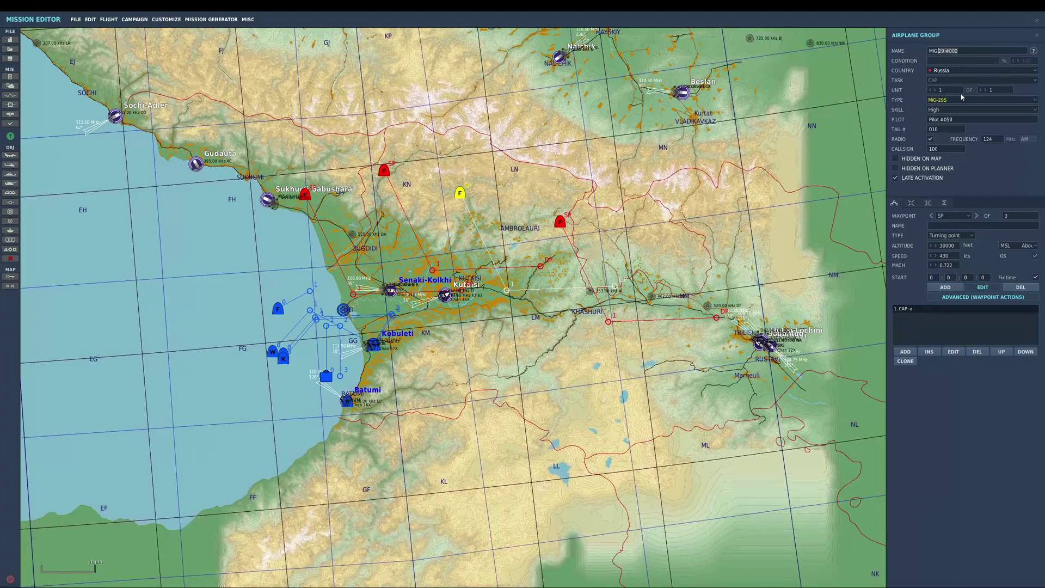
# Rename the group SU27 and make it a Su-27 with Excellent pilot skill
pyautogui.press('BackSpace')
pyautogui.press('BackSpace')
pyautogui.press('BackSpace')
pyautogui.press('BackSpace')
pyautogui.press('BackSpace')
pyautogui.write('SU27')
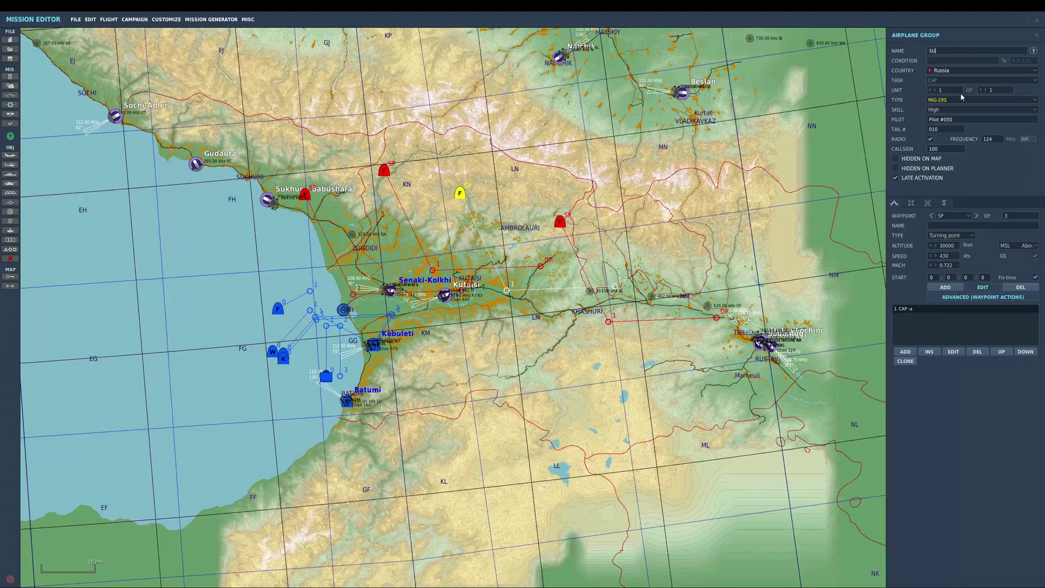
pyautogui.click(967, 100)
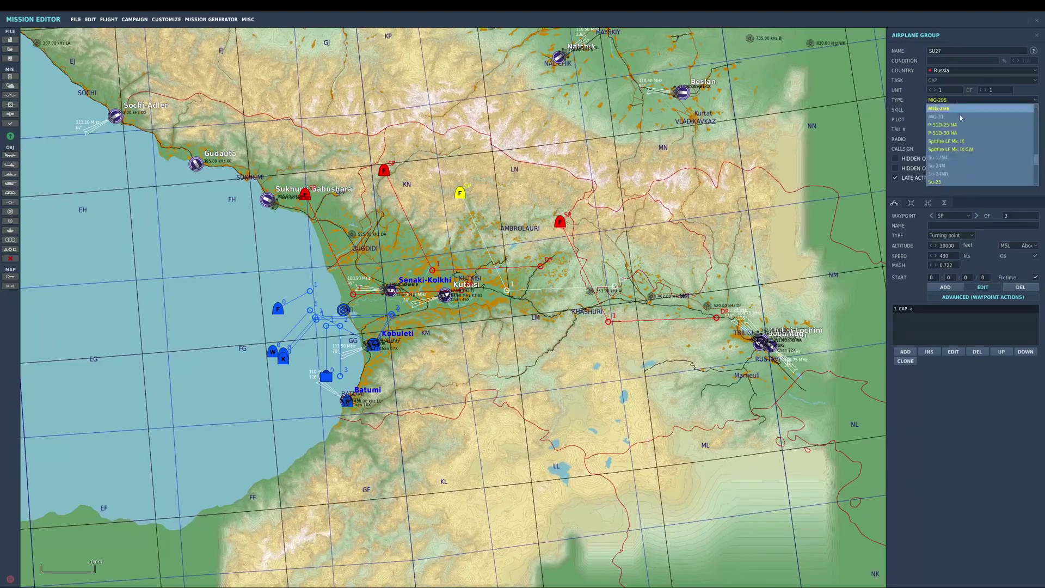
pyautogui.click(965, 146)
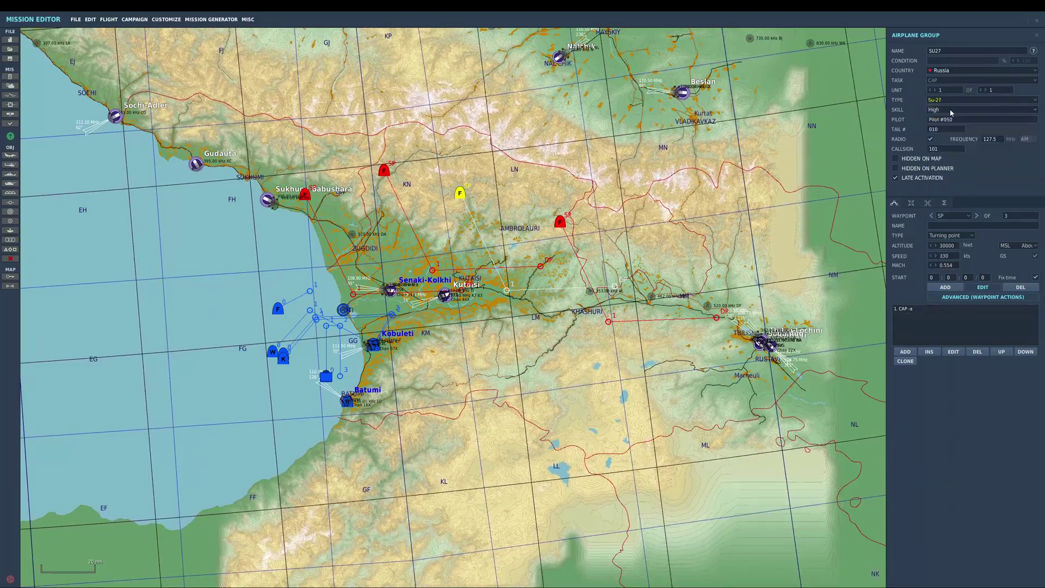
pyautogui.click(952, 110)
pyautogui.click(953, 159)
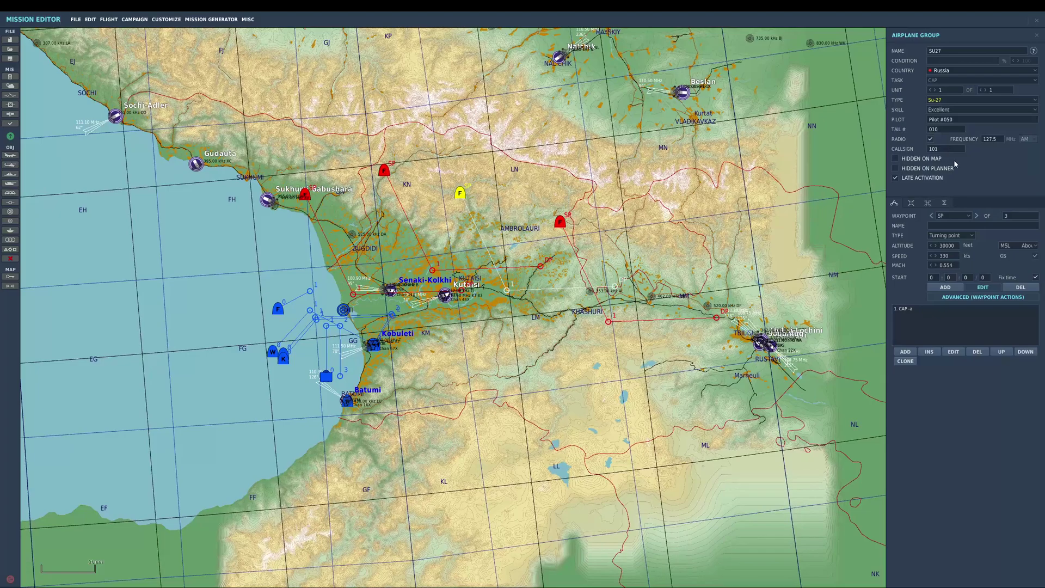
# Give it the R-73*2,R-27ER*4,R-27ET*2,ECM loadout and a 28000 ft altitude
pyautogui.click(911, 203)
pyautogui.click(445, 146)
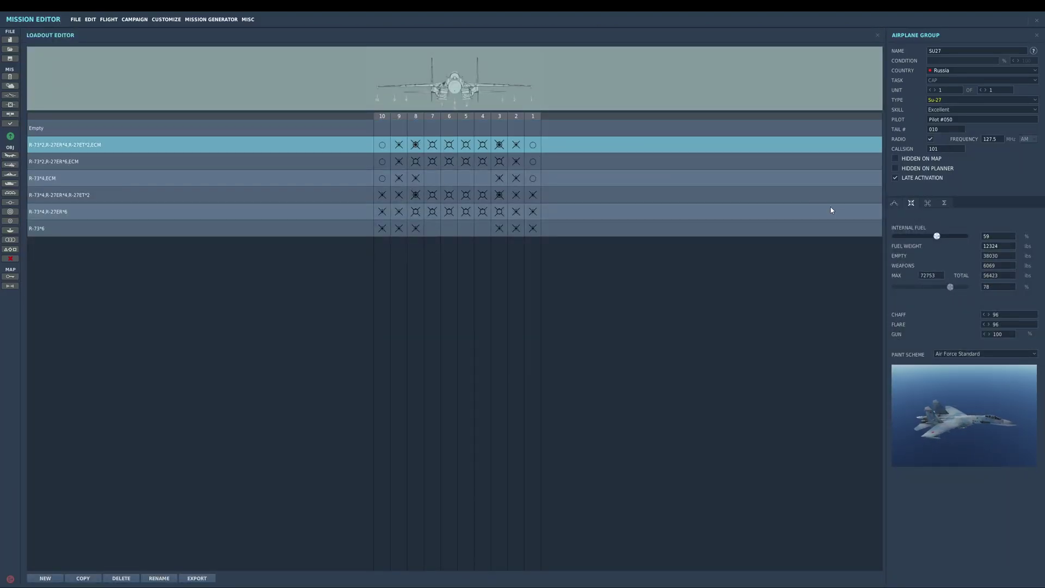
pyautogui.click(896, 203)
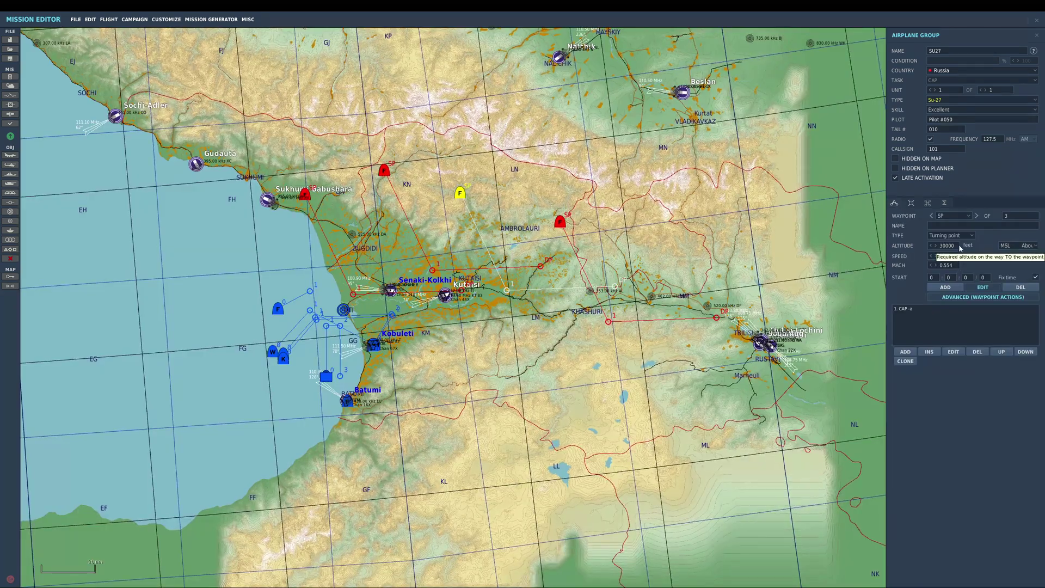
pyautogui.write('28000')
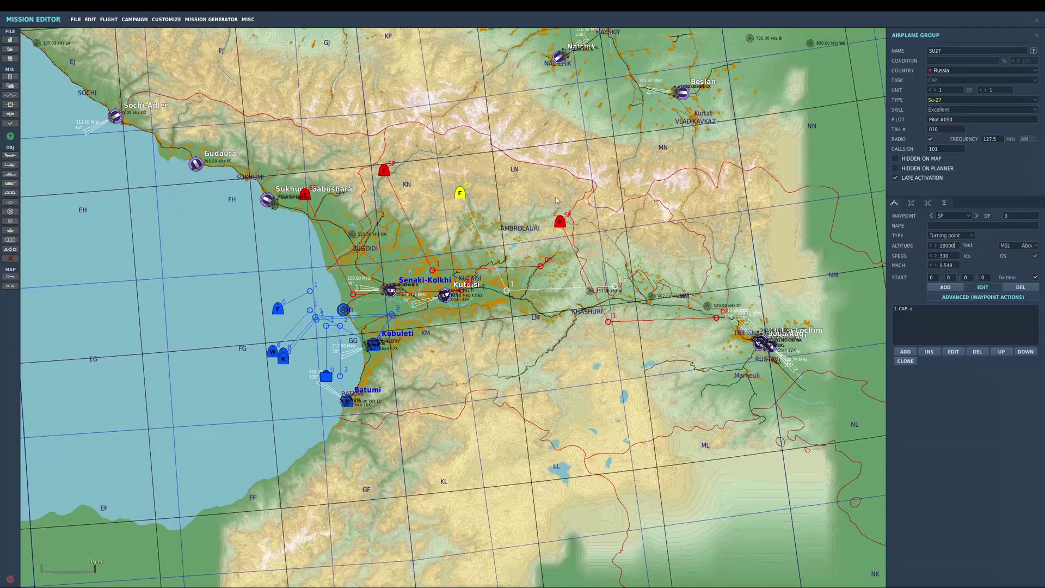
pyautogui.click(384, 170)
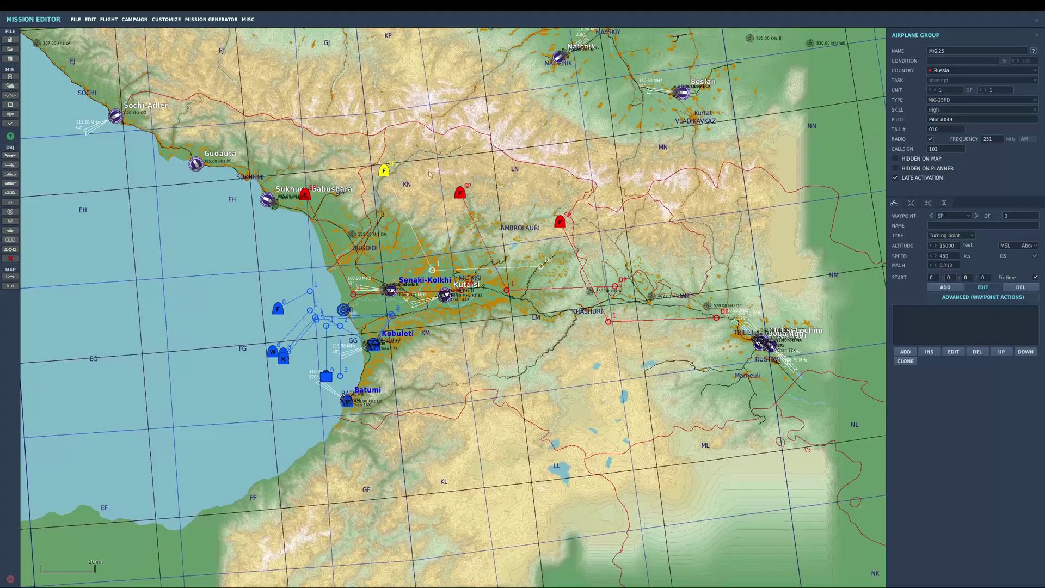
# Set pilot skill to Excellent for the MiG 25 and the Ambrolauri MiG 29 #003 group
pyautogui.click(953, 109)
pyautogui.click(950, 150)
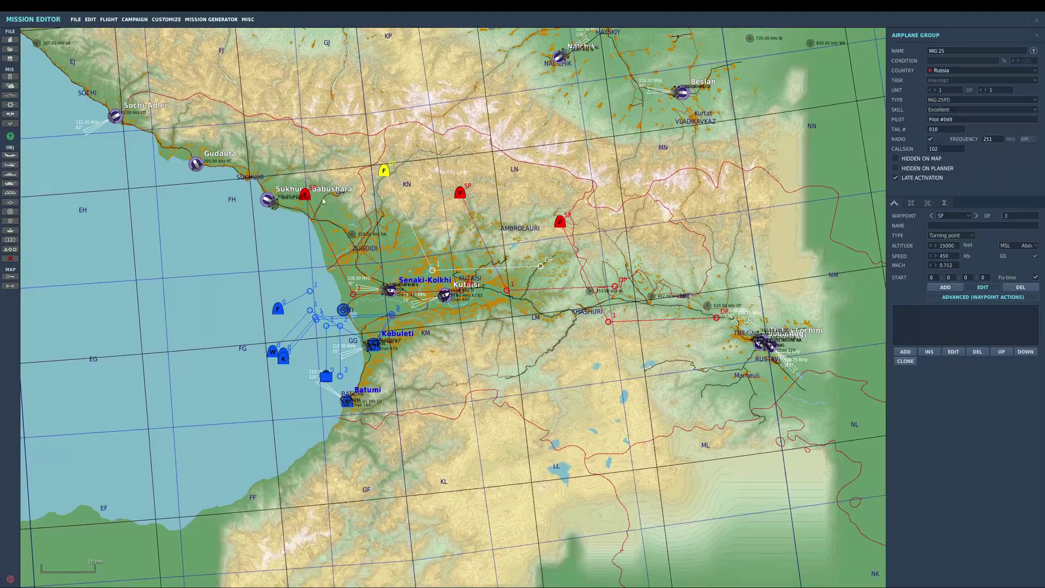
pyautogui.click(305, 194)
pyautogui.click(952, 109)
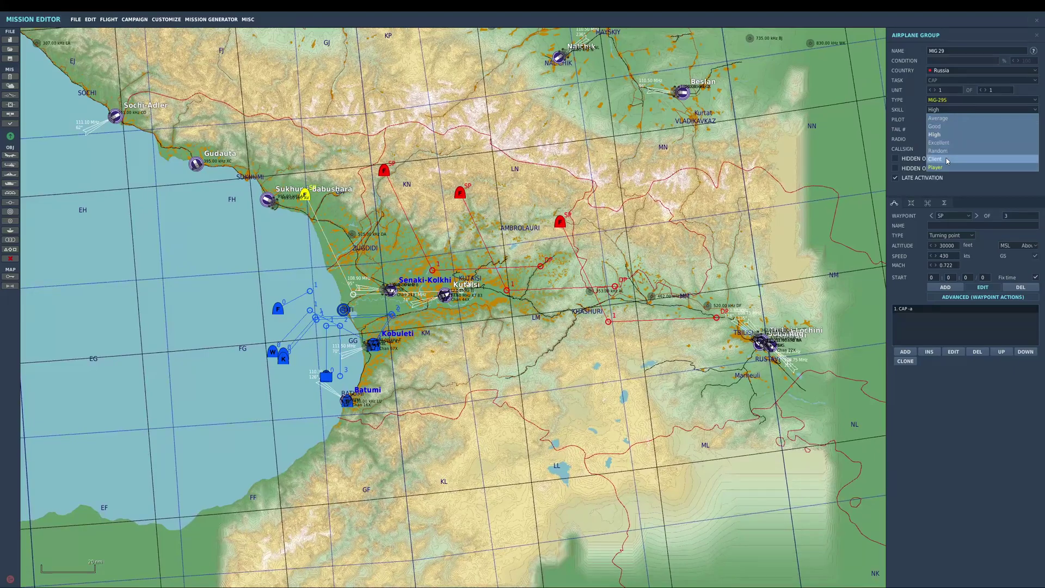
pyautogui.click(560, 222)
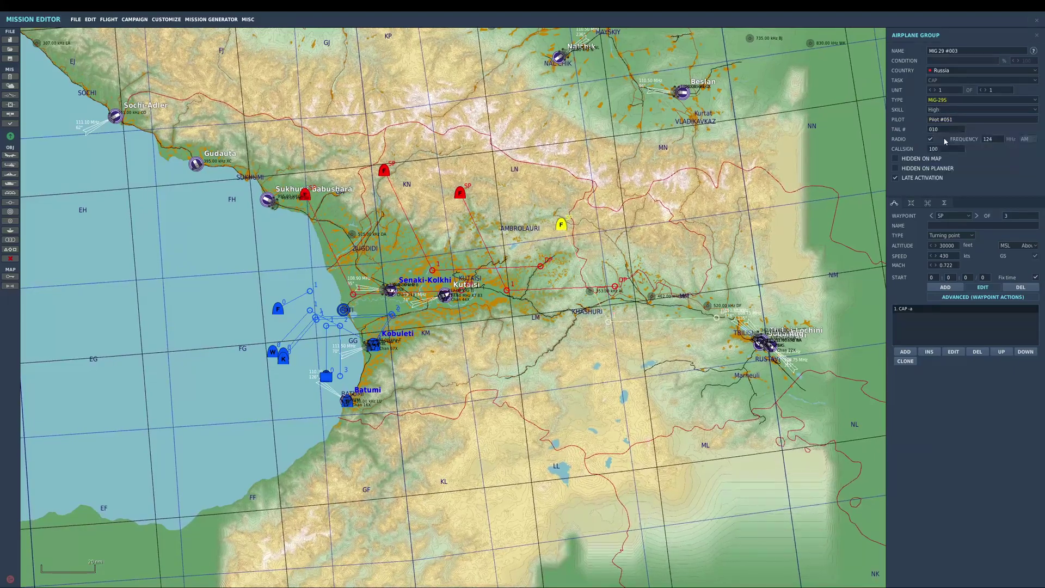
pyautogui.click(953, 109)
pyautogui.click(950, 150)
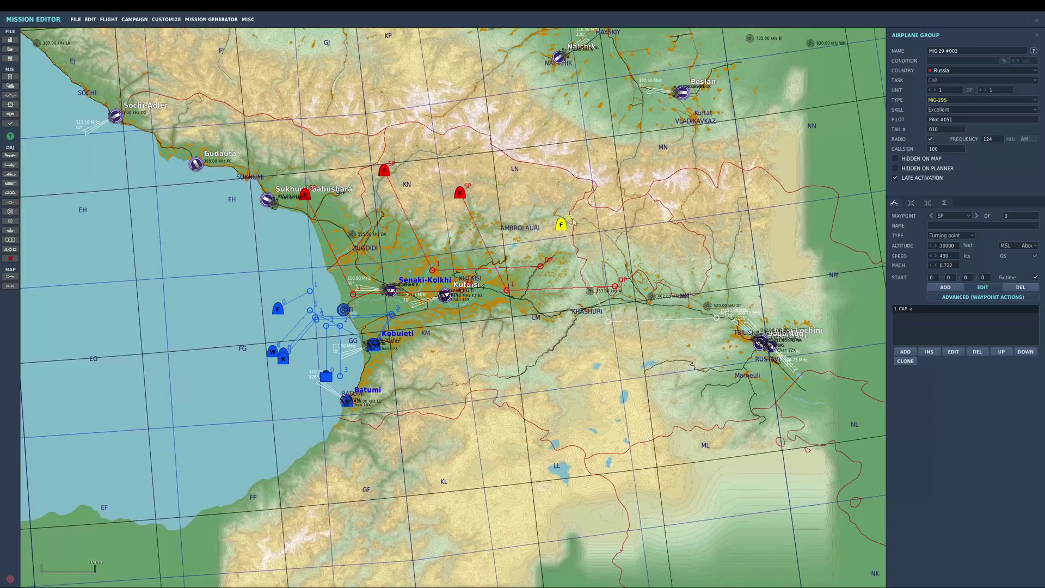
# Rename the Ambrolauri group MiG 21 and make it a MiG-21Bis with the Patrol, long range loadout
pyautogui.click(935, 50)
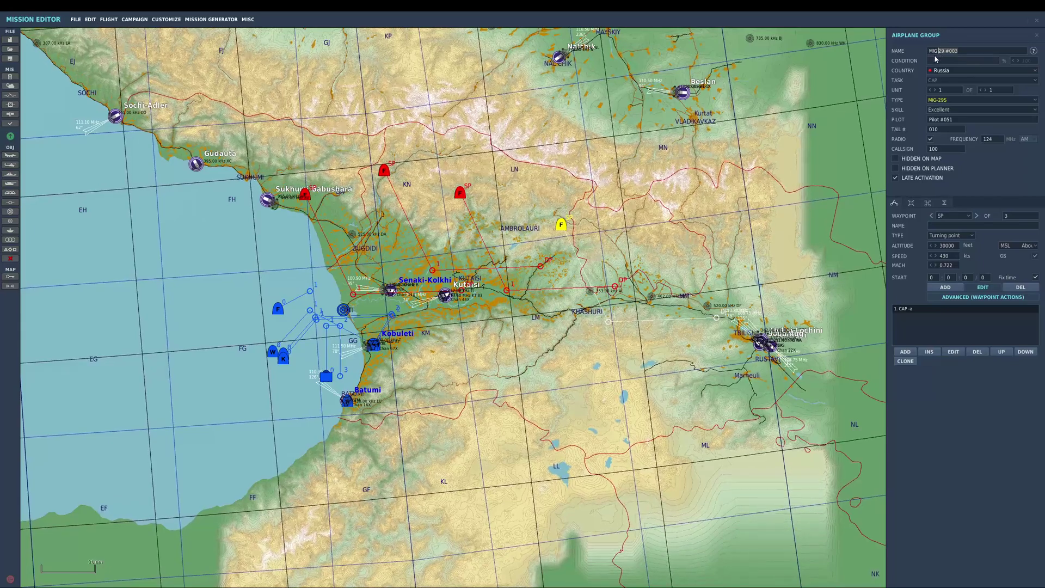
pyautogui.press('Delete')
pyautogui.press('Delete')
pyautogui.press('Delete')
pyautogui.press('Delete')
pyautogui.press('Delete')
pyautogui.press('Delete')
pyautogui.press('Delete')
pyautogui.press('Delete')
pyautogui.write('21')
pyautogui.click(958, 99)
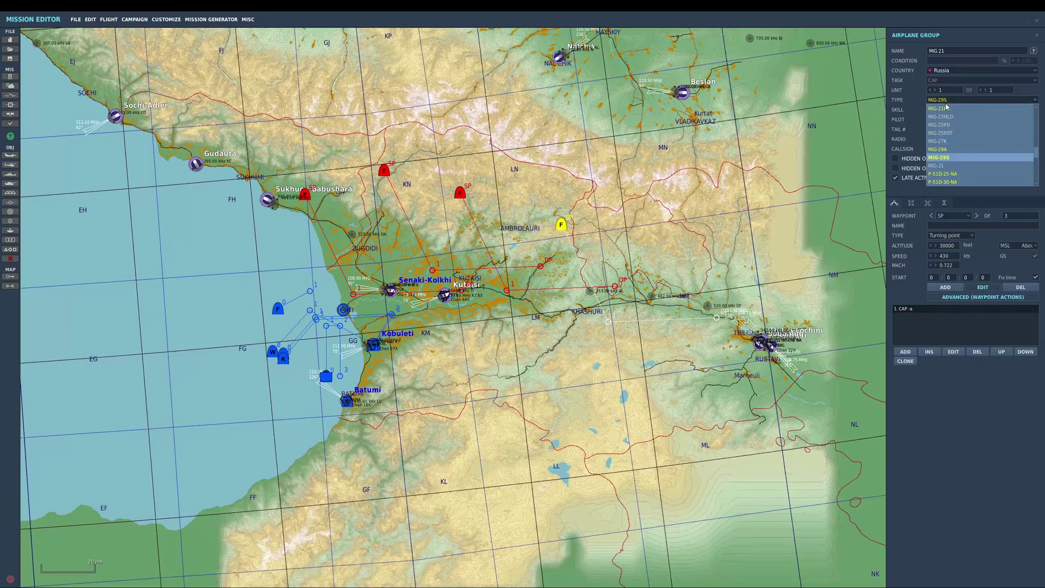
pyautogui.click(950, 110)
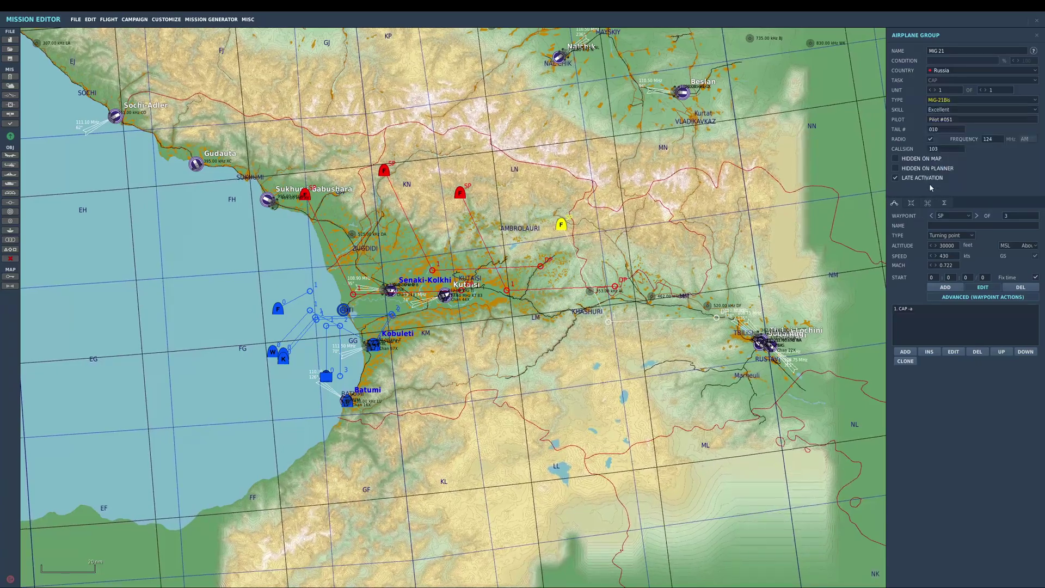
pyautogui.click(911, 203)
pyautogui.click(838, 161)
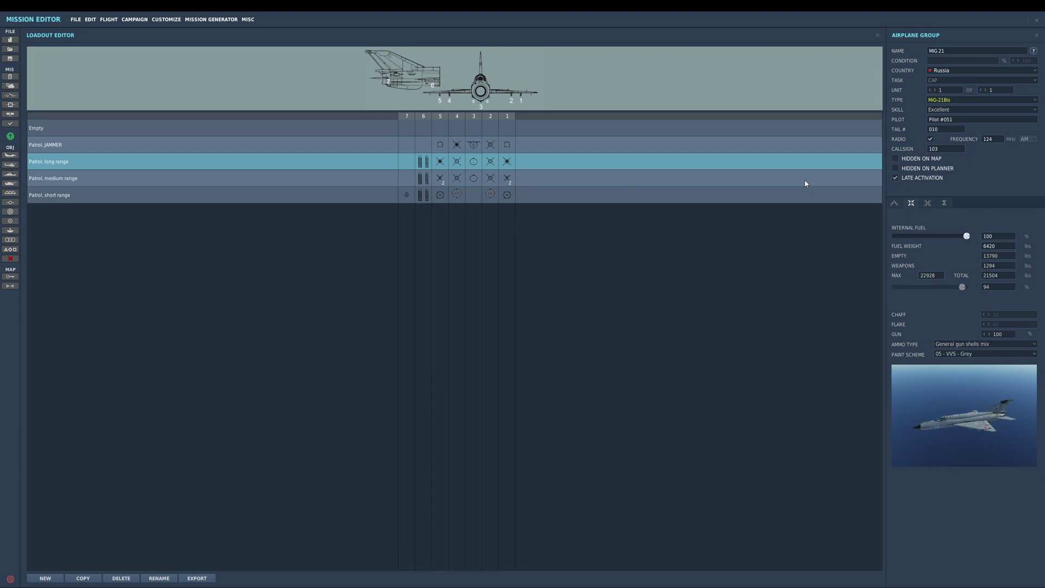
pyautogui.click(895, 203)
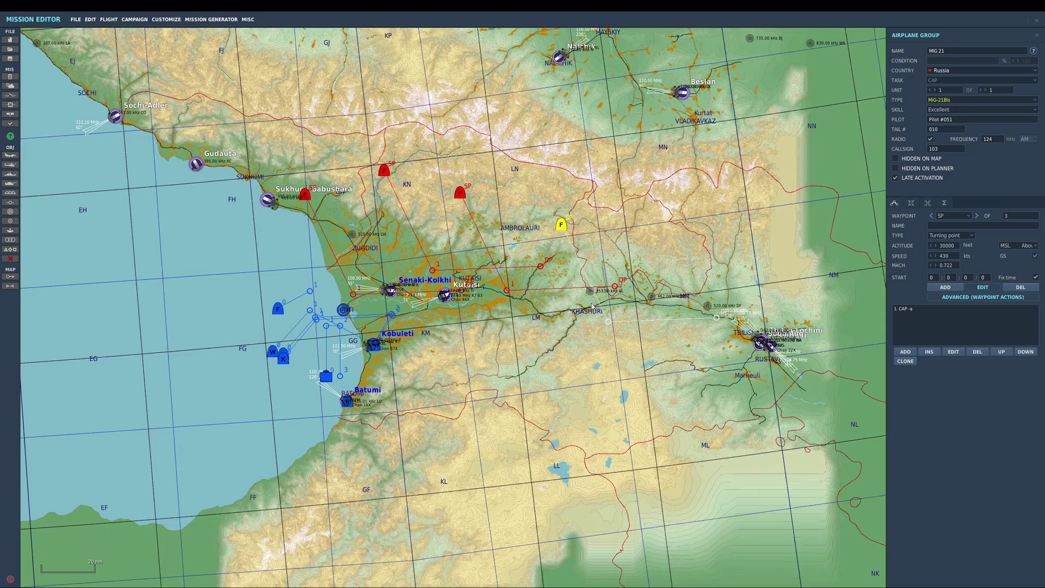
# Move the MiG 25, Su-27 and MiG-21 route waypoints, bringing the DP waypoints near Kutaisi
pyautogui.scroll(1, 480, 278)
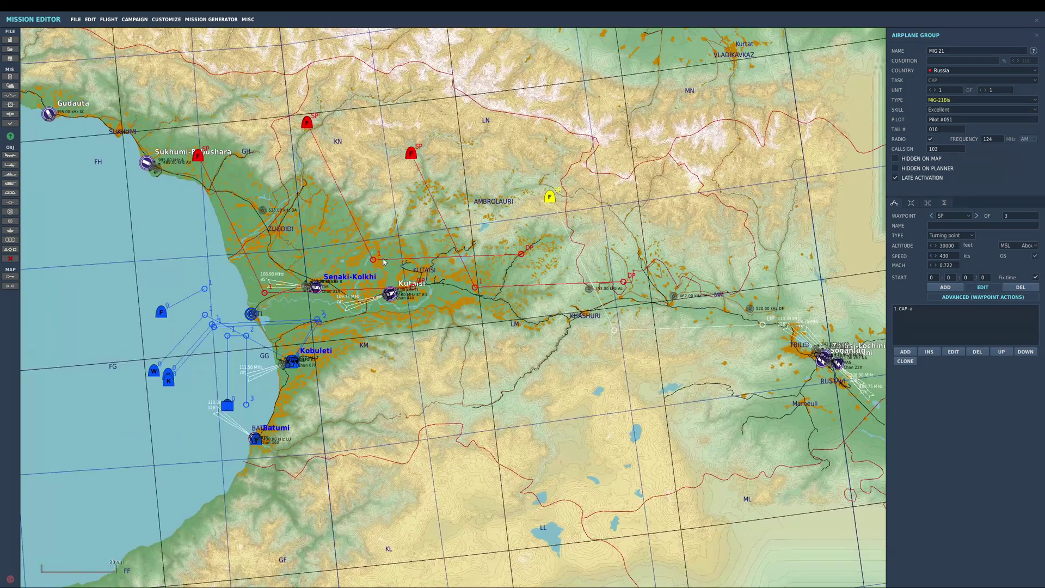
pyautogui.moveTo(384, 262); pyautogui.dragTo(411, 275)
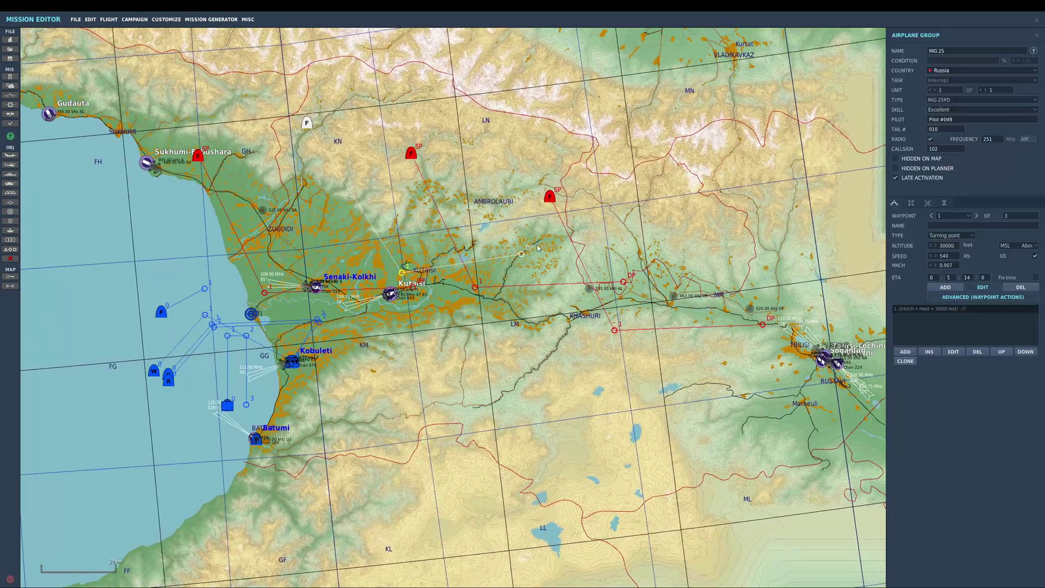
pyautogui.moveTo(521, 253); pyautogui.dragTo(295, 291)
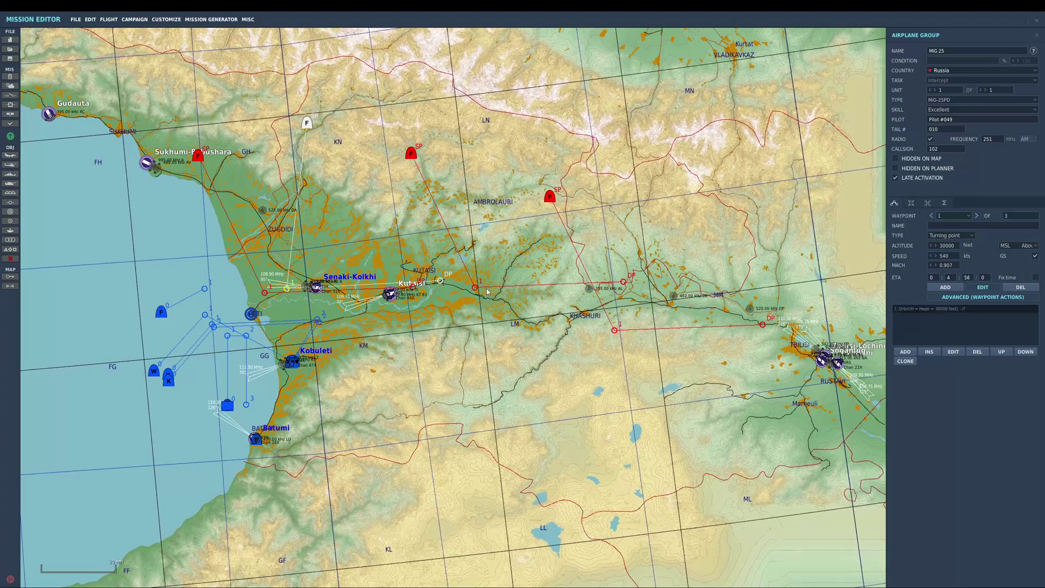
pyautogui.moveTo(476, 287); pyautogui.dragTo(474, 282)
pyautogui.moveTo(622, 283); pyautogui.dragTo(281, 303)
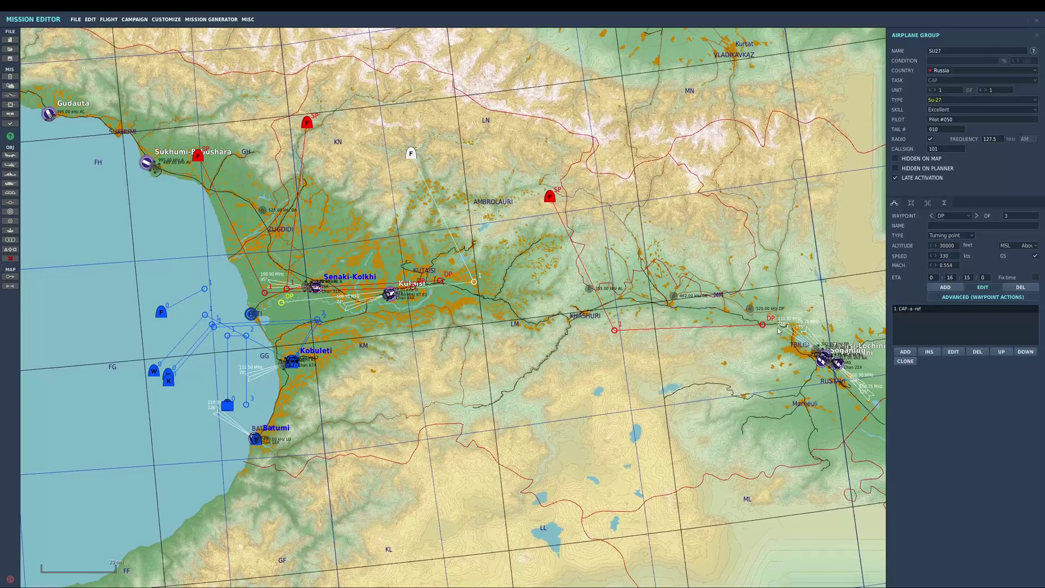
pyautogui.moveTo(763, 325); pyautogui.dragTo(289, 308)
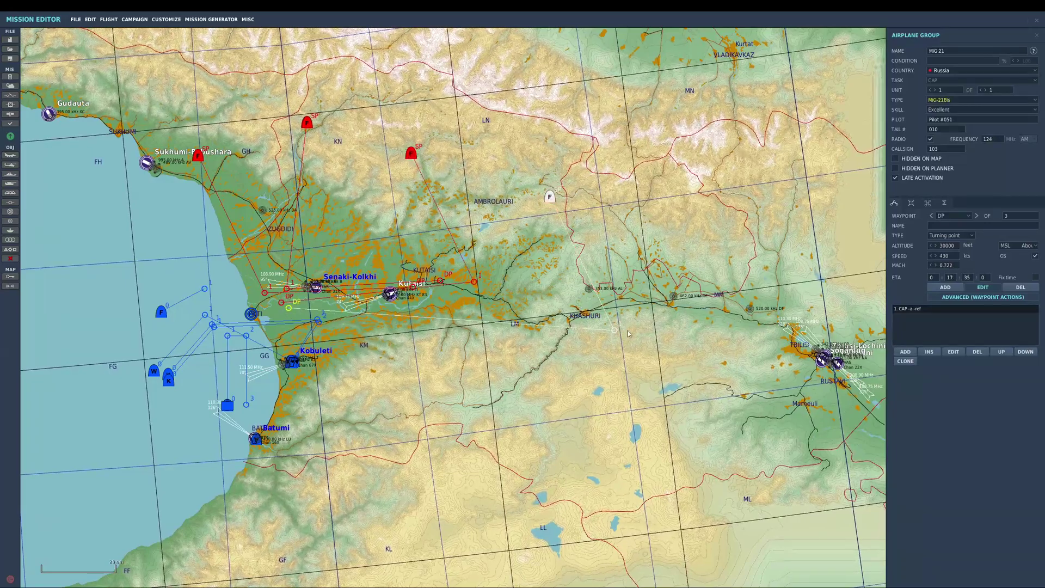
# Relocate the MiG-21, Su-27, MiG-25 and MiG-29 starting points across the northern map
pyautogui.moveTo(617, 331); pyautogui.dragTo(530, 285)
pyautogui.moveTo(550, 197); pyautogui.dragTo(675, 214)
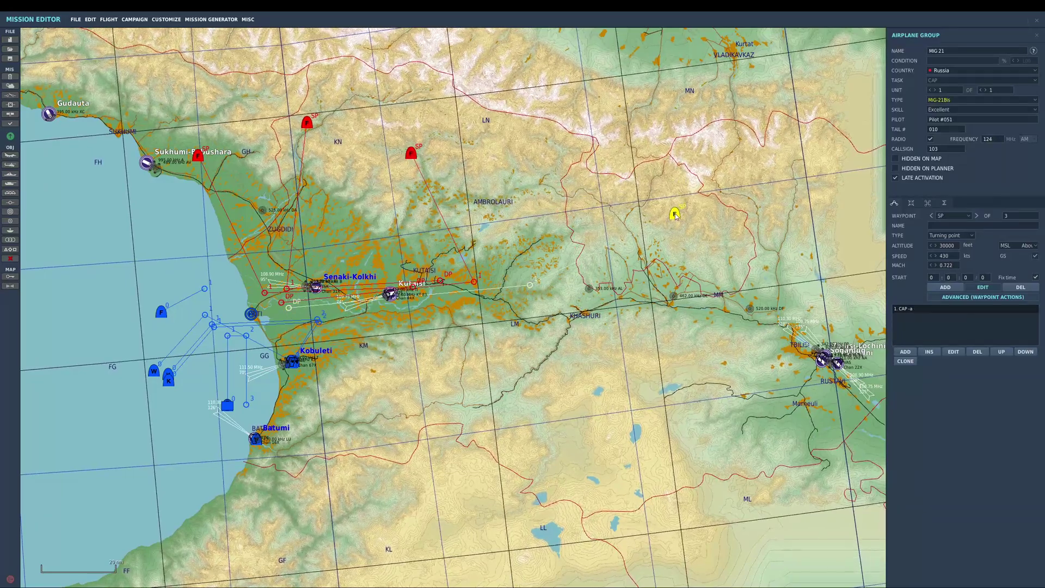
pyautogui.moveTo(411, 155); pyautogui.dragTo(500, 94)
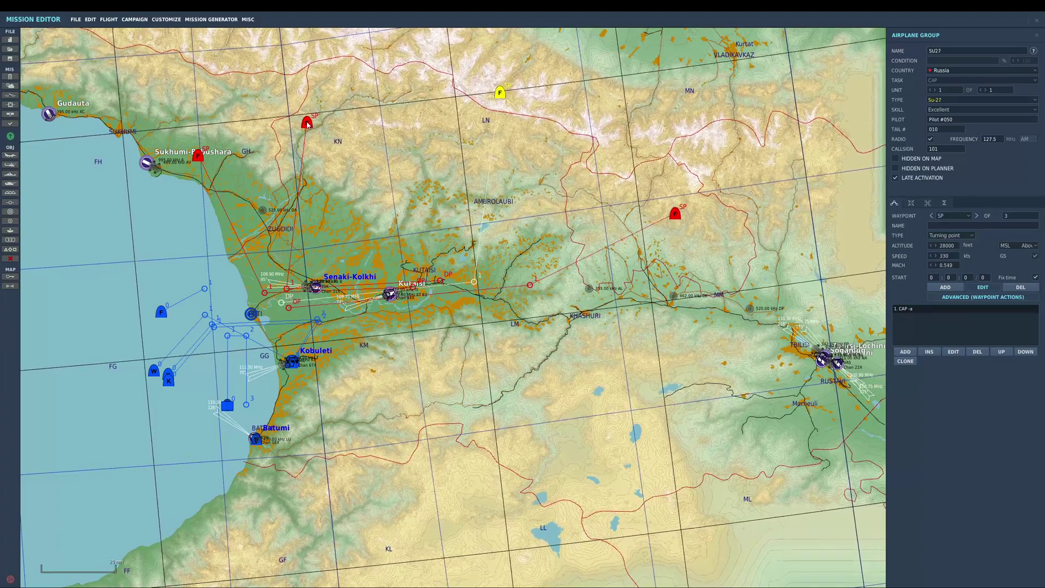
pyautogui.moveTo(308, 125); pyautogui.dragTo(371, 63)
pyautogui.moveTo(308, 116); pyautogui.dragTo(357, 229, button='right')
pyautogui.moveTo(248, 251); pyautogui.dragTo(233, 219)
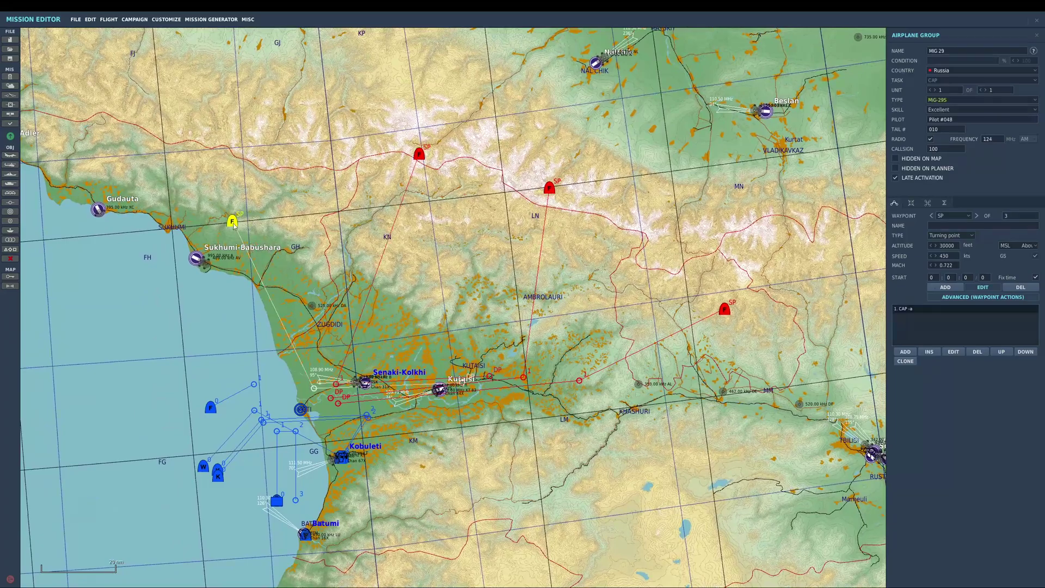
pyautogui.scroll(-1, 446, 269)
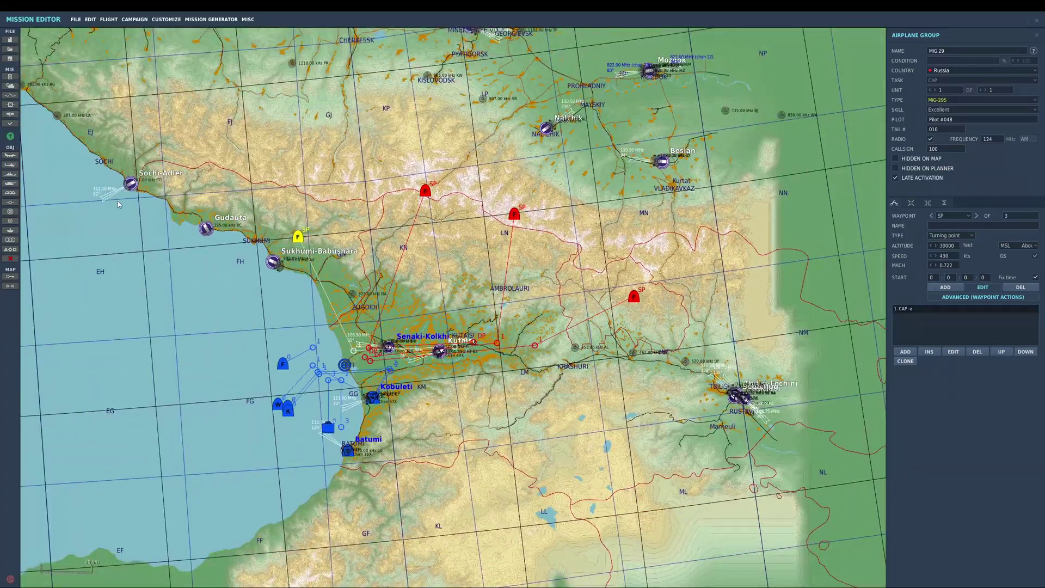
# Review the MISSION SETTLE trigger's CAP SPAWN radio item, then add a new trigger moved up one place
pyautogui.click(10, 95)
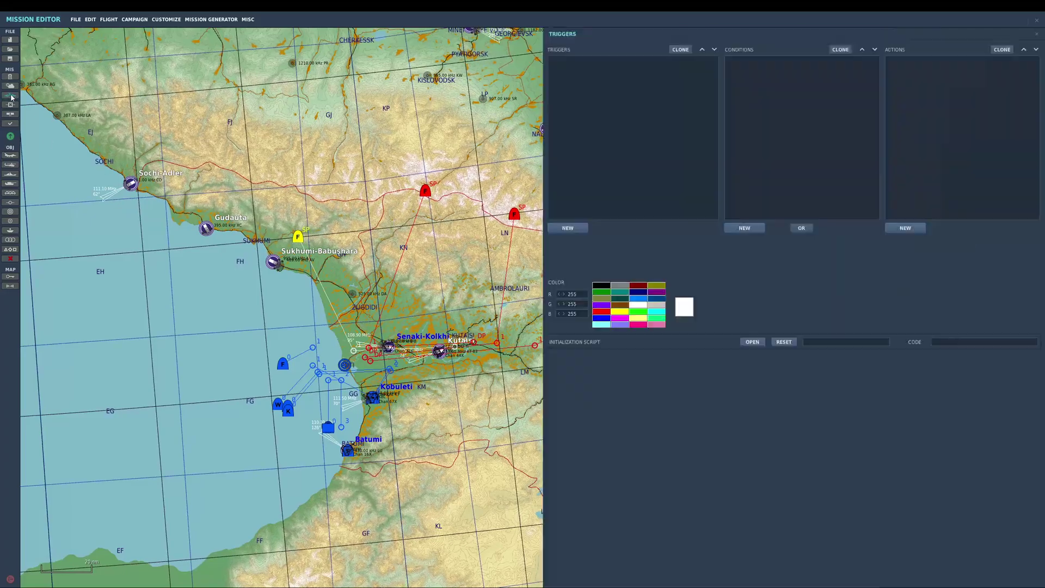
pyautogui.click(599, 68)
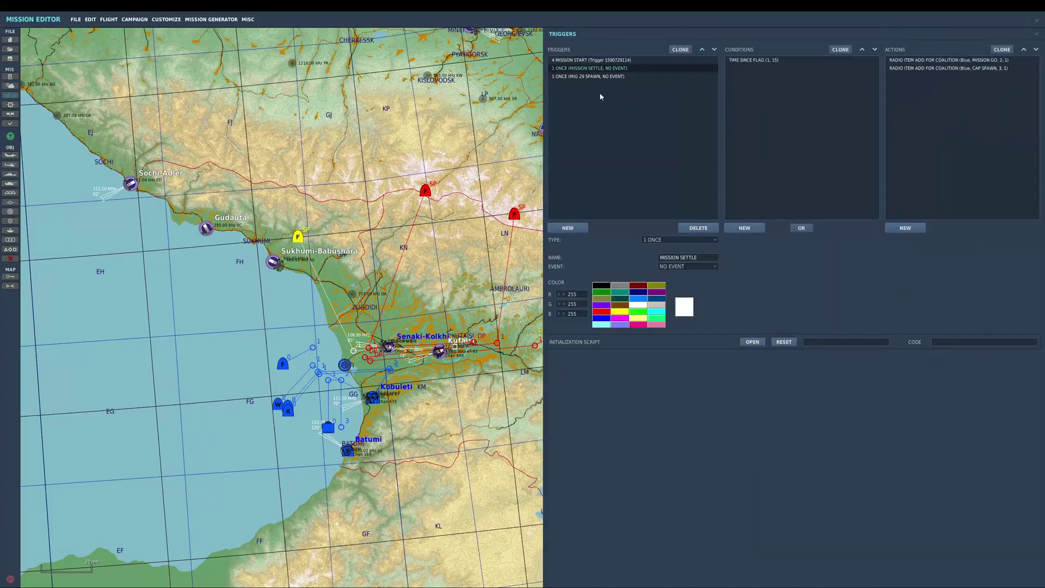
pyautogui.click(973, 69)
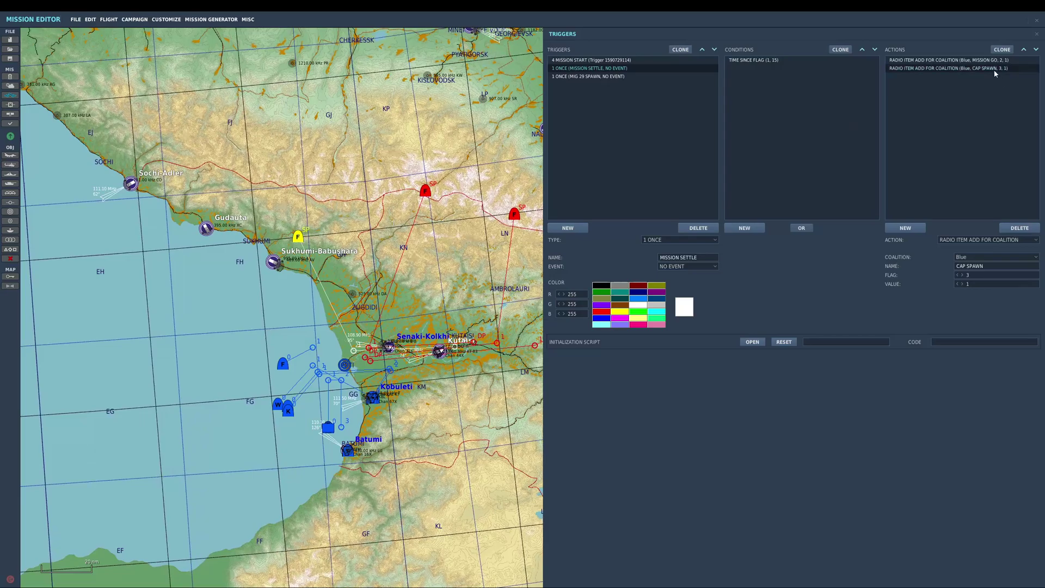
pyautogui.click(553, 229)
pyautogui.click(702, 50)
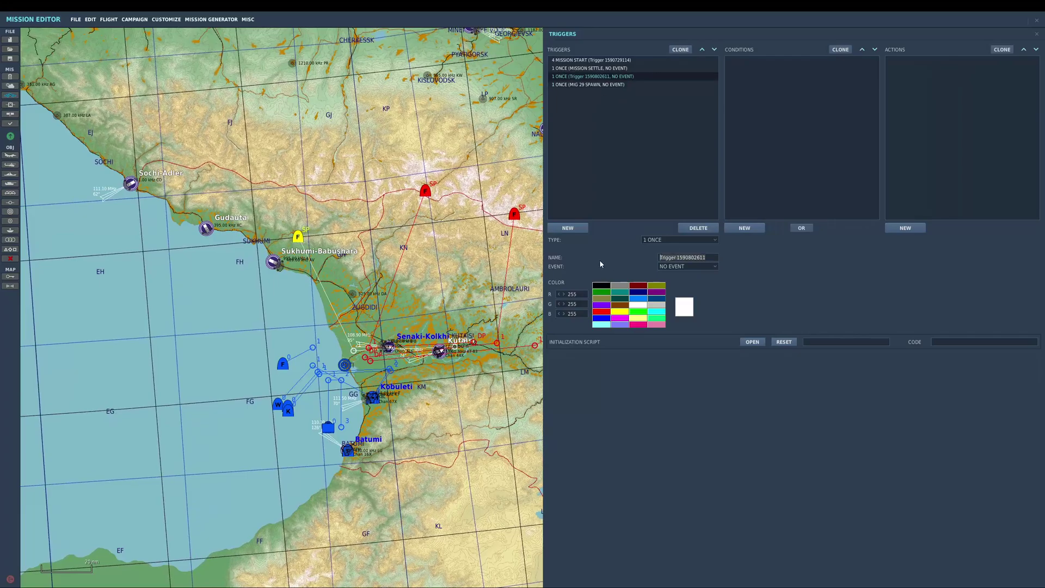
# Name the new trigger CAP SPAWN and set its type to 3 SWITCHED CONDITION
pyautogui.write('MIG')
pyautogui.press('BackSpace')
pyautogui.press('BackSpace')
pyautogui.press('BackSpace')
pyautogui.press('BackSpace')
pyautogui.write('CAP SPAWN')
pyautogui.click(670, 240)
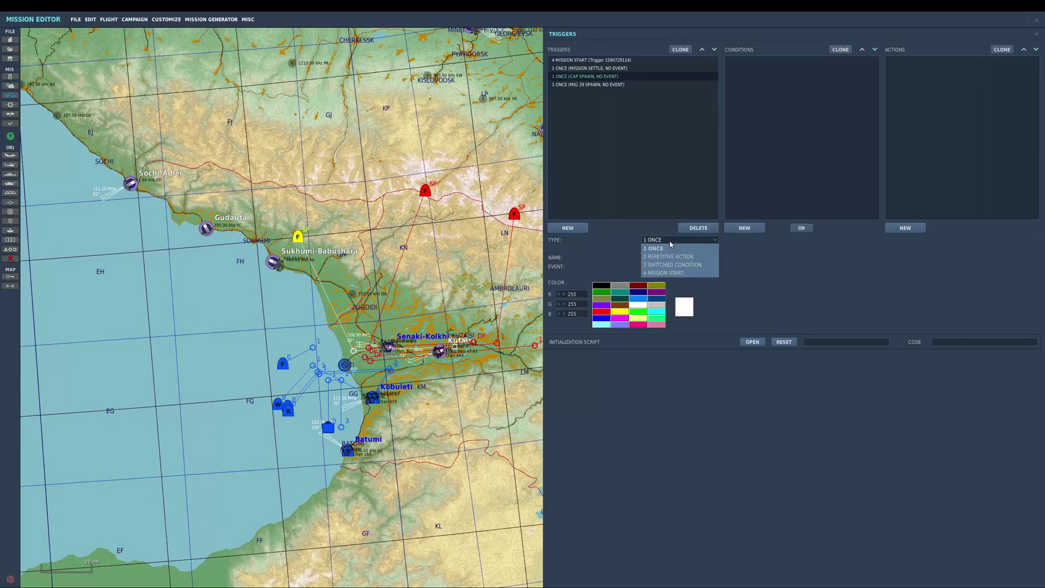
pyautogui.click(692, 264)
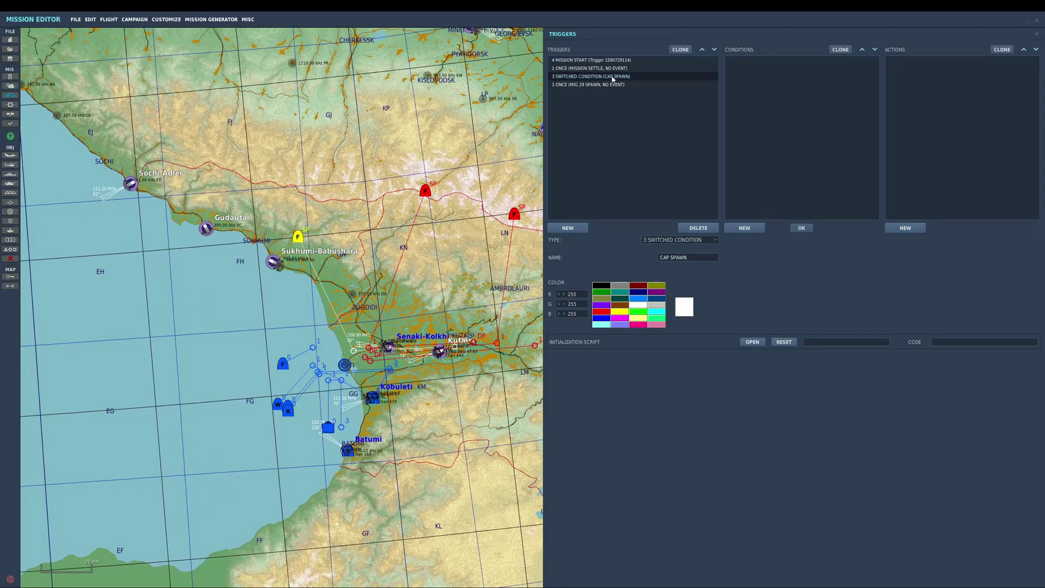
# Add a FLAG IS TRUE condition on flag 3, confirming the CAP SPAWN radio item uses flag 3
pyautogui.click(751, 228)
pyautogui.click(841, 240)
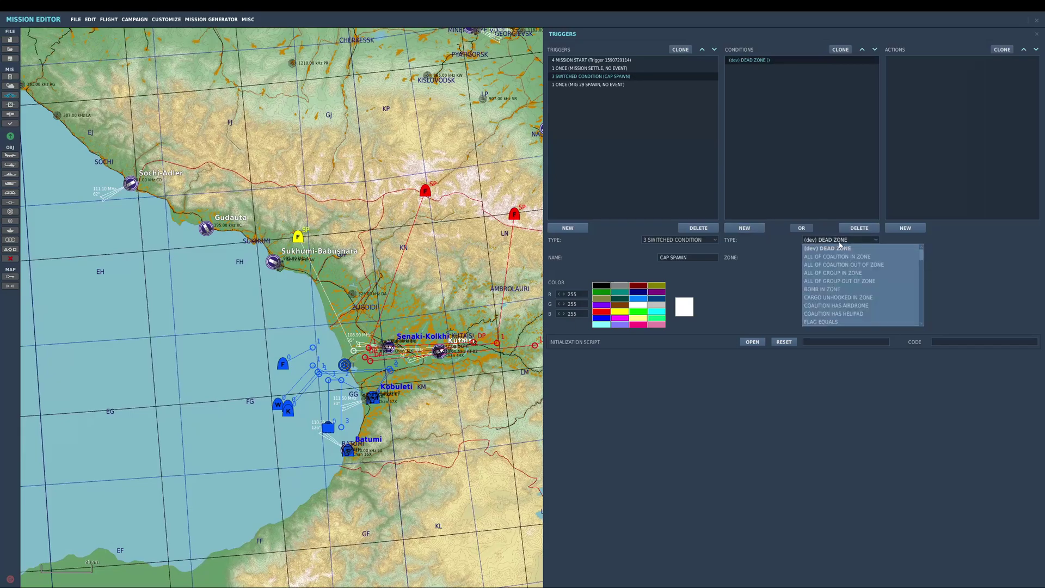
pyautogui.scroll(-3, 854, 270)
pyautogui.click(850, 297)
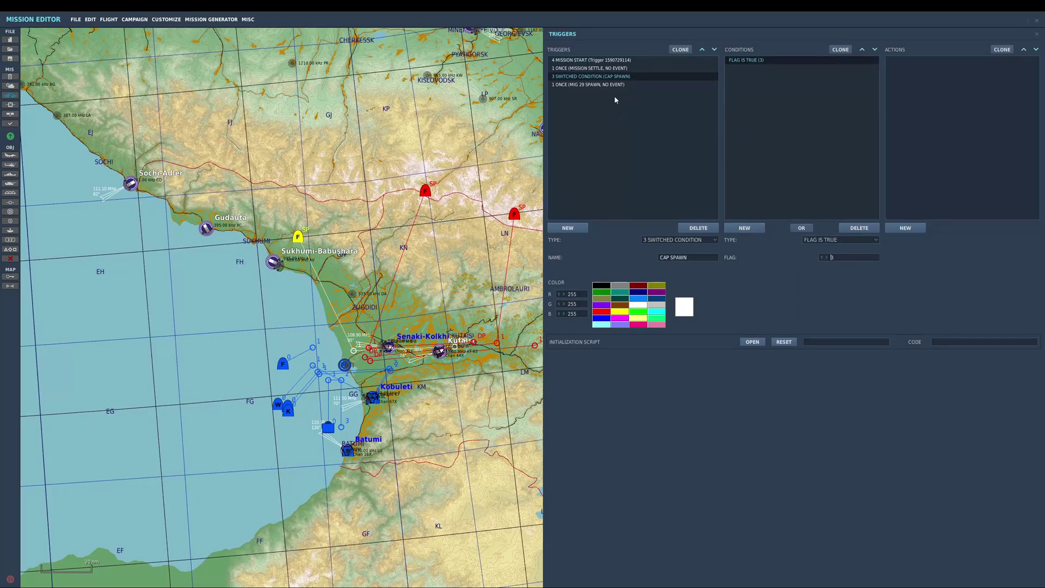
pyautogui.click(615, 68)
pyautogui.click(1001, 68)
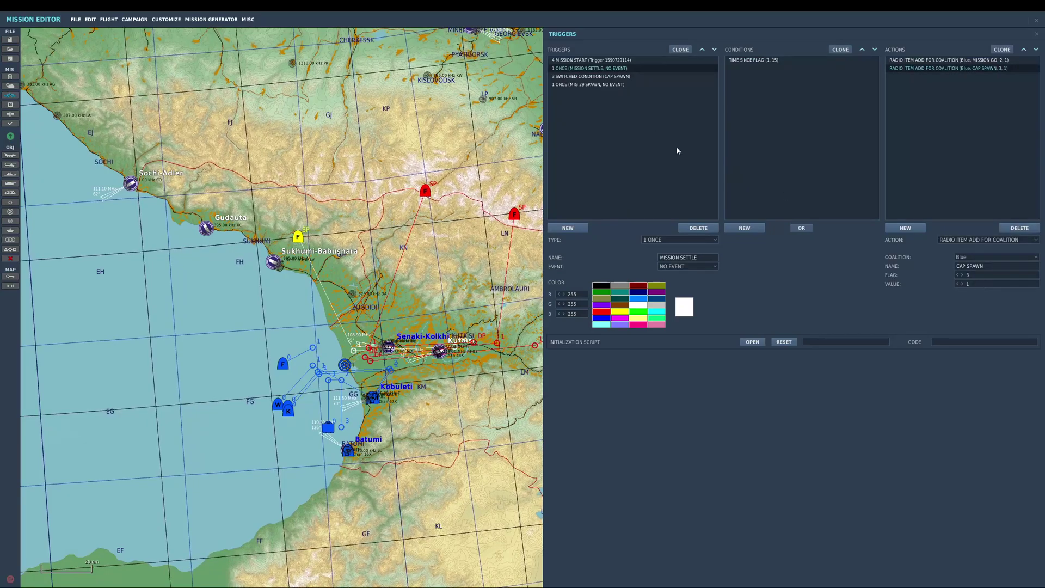
pyautogui.click(585, 77)
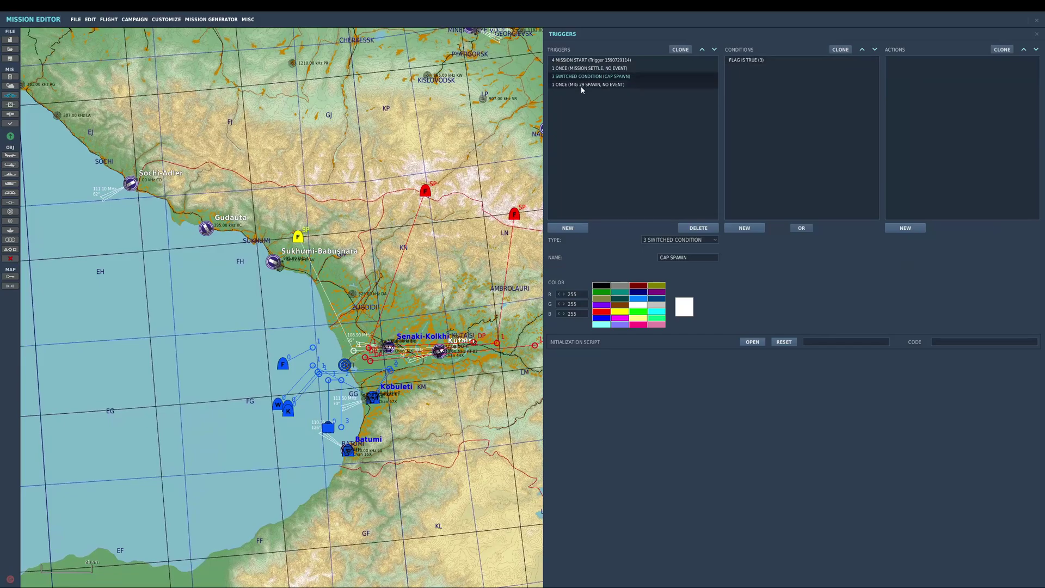
# Add a FLAG SET RANDOM VALUE action with FLAG 4, VAL LIM MIN 1 and VAL LIM MAX 4
pyautogui.click(913, 230)
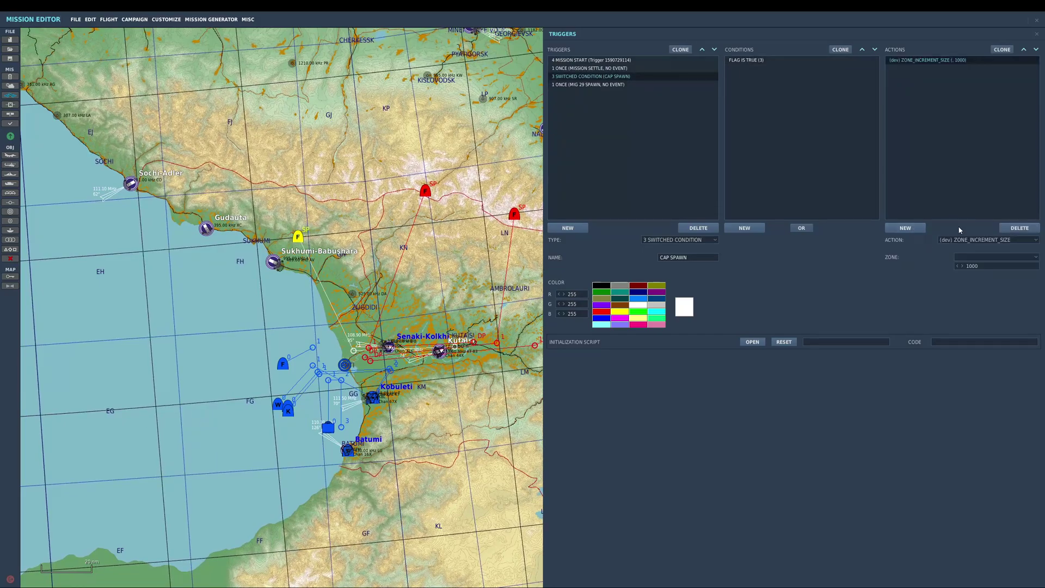
pyautogui.click(972, 241)
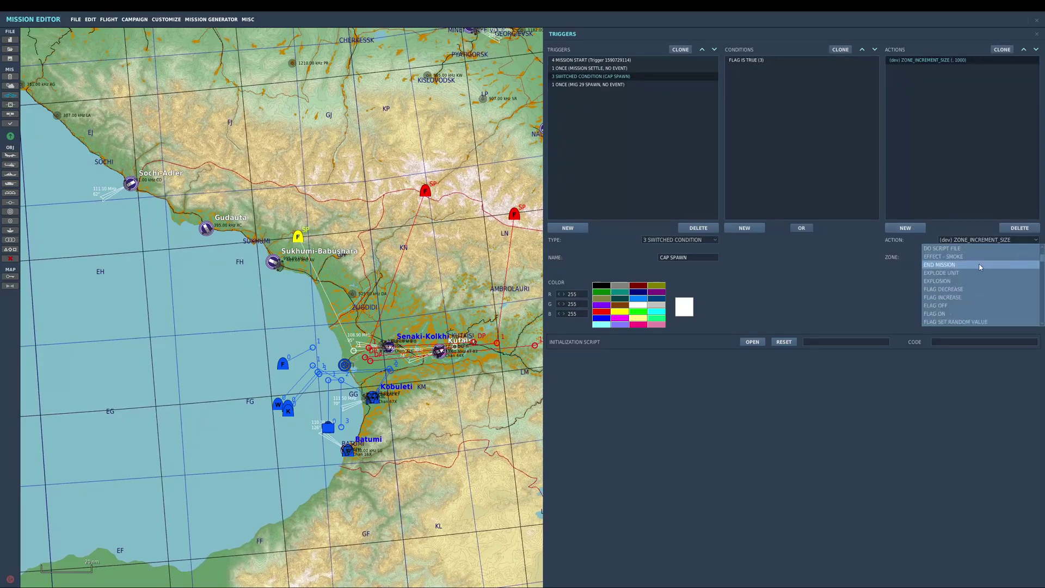
pyautogui.scroll(-1, 981, 267)
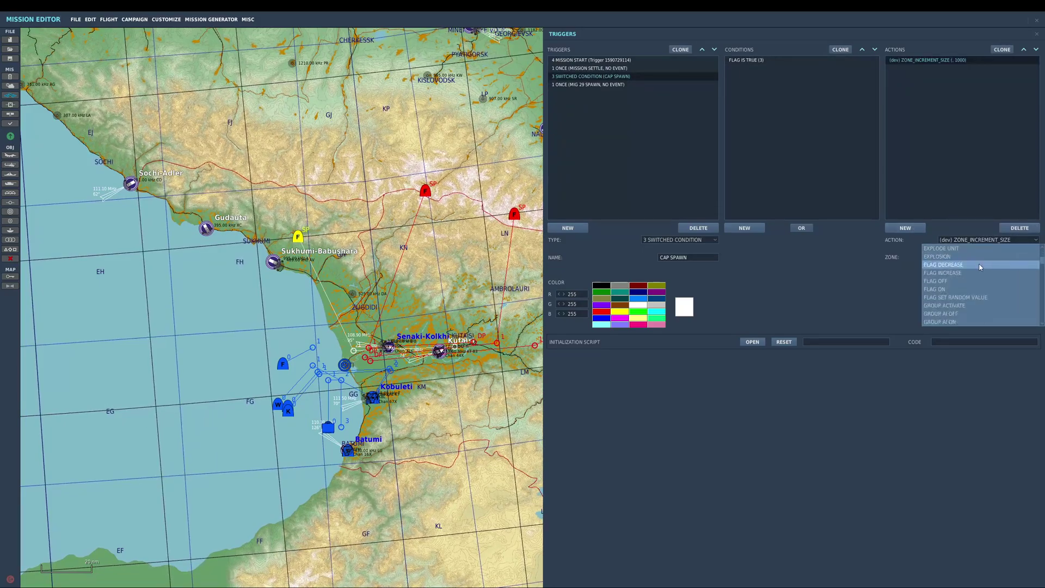
pyautogui.click(984, 298)
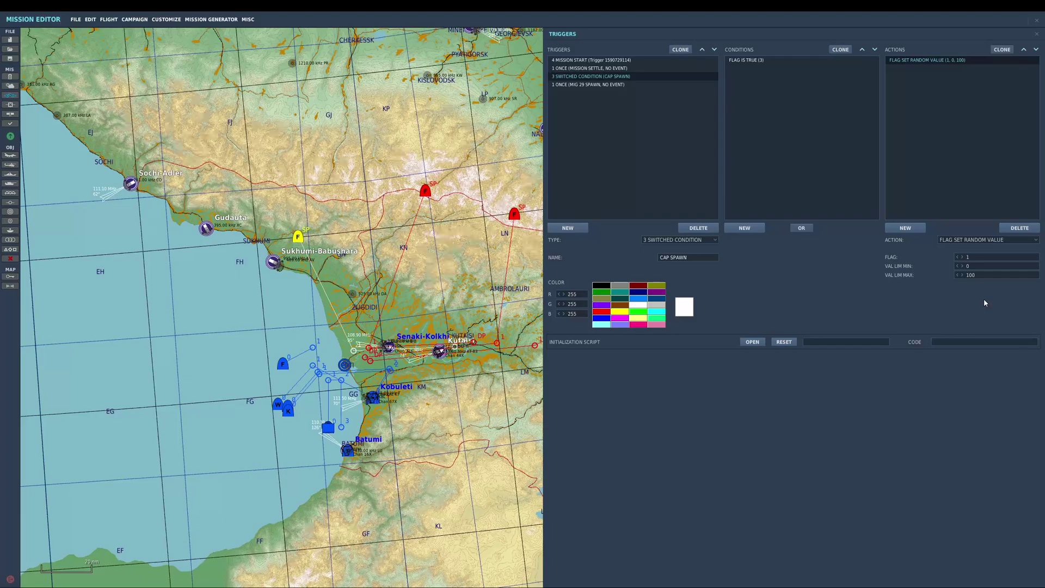
pyautogui.doubleClick(965, 257)
pyautogui.write('4')
pyautogui.moveTo(542, 289); pyautogui.dragTo(539, 275)
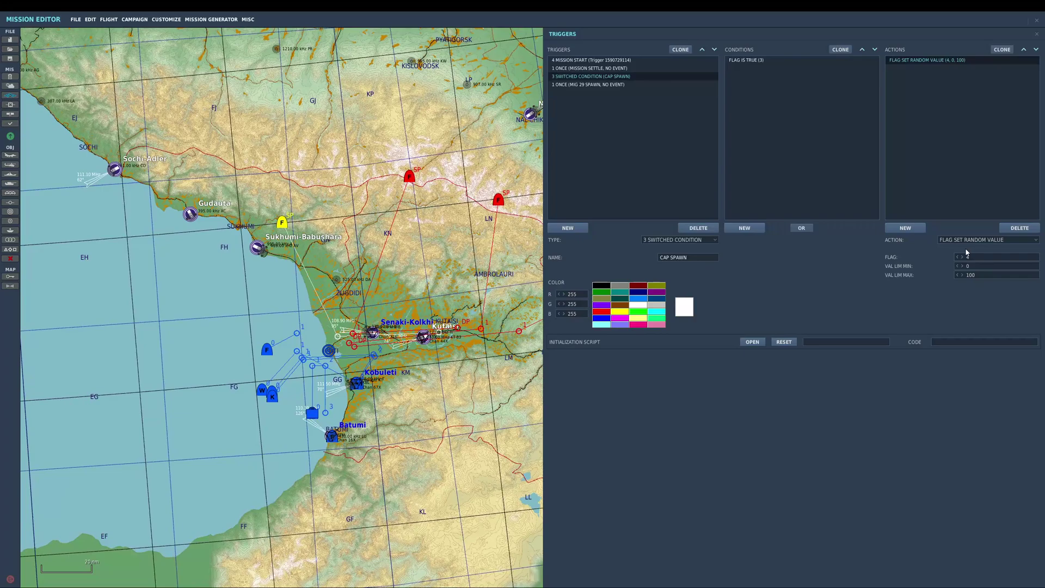
pyautogui.click(955, 266)
pyautogui.write('14')
pyautogui.press('Tab')
pyautogui.write('4')
# Switch MIG 29 SPAWN's condition to FLAG EQUALS flag 4 value 1, checking CAP SPAWN's random limits
pyautogui.click(620, 85)
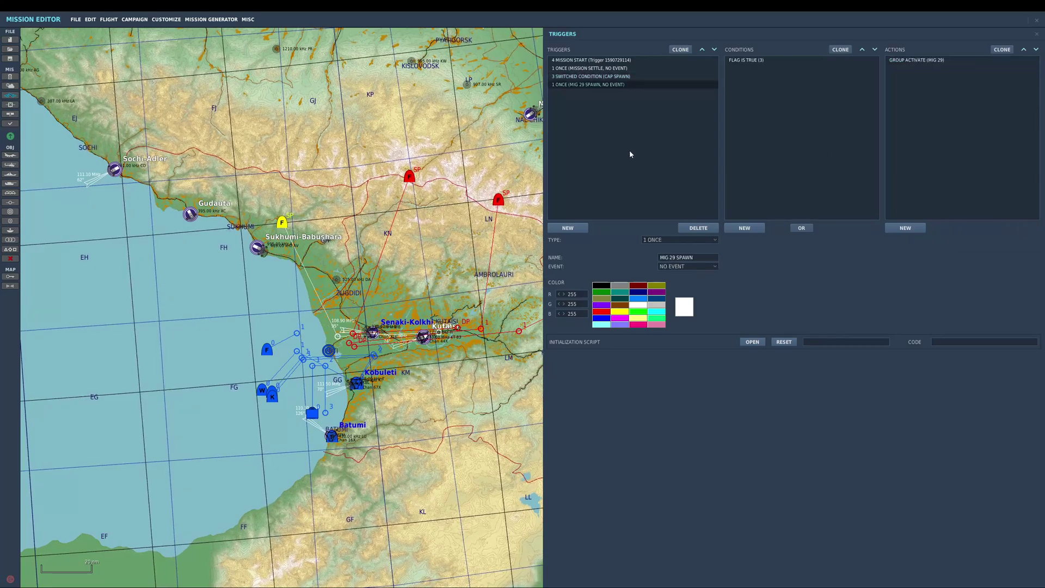
pyautogui.click(759, 60)
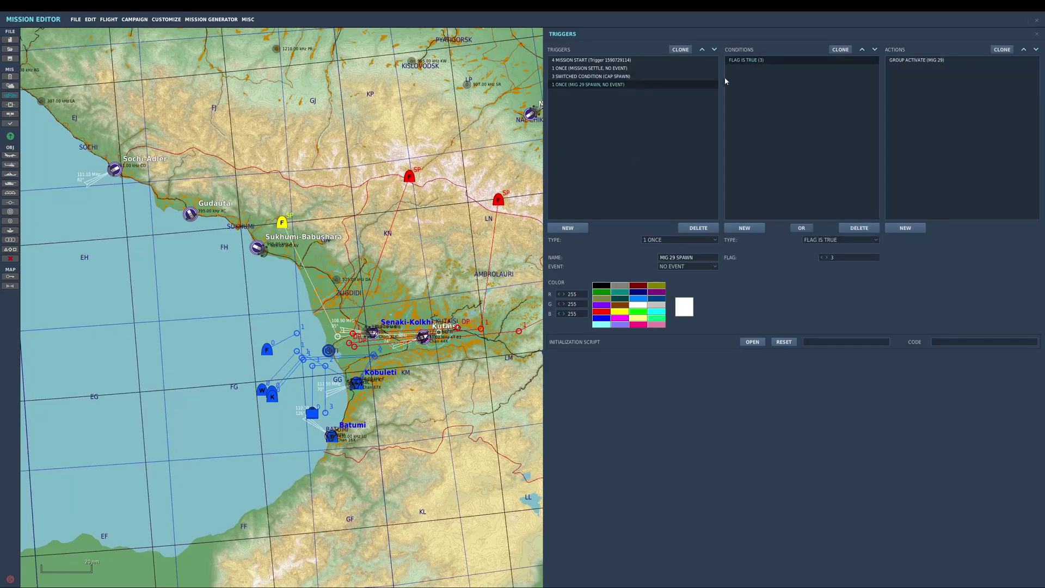
pyautogui.click(832, 240)
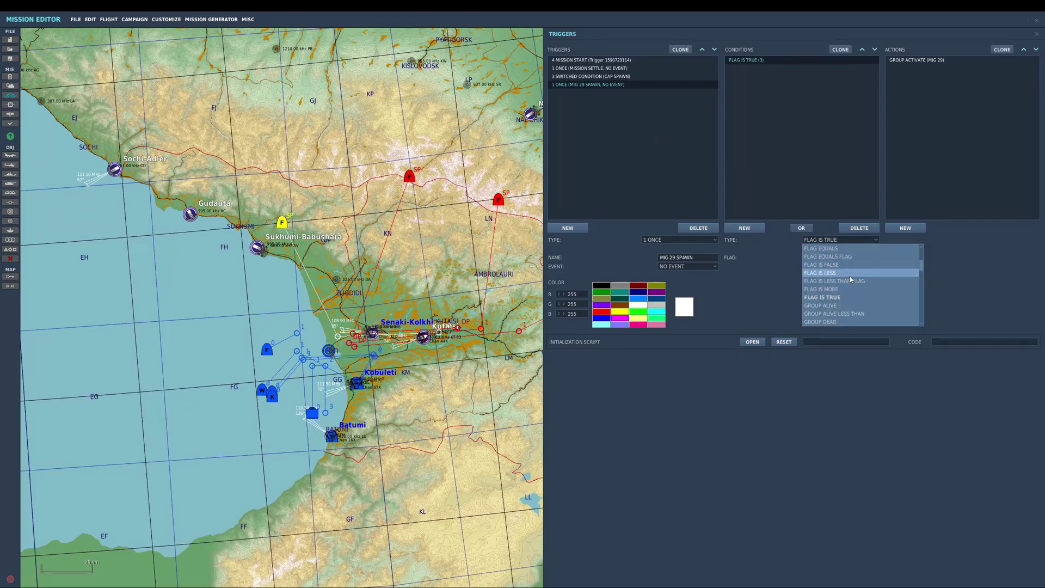
pyautogui.click(842, 249)
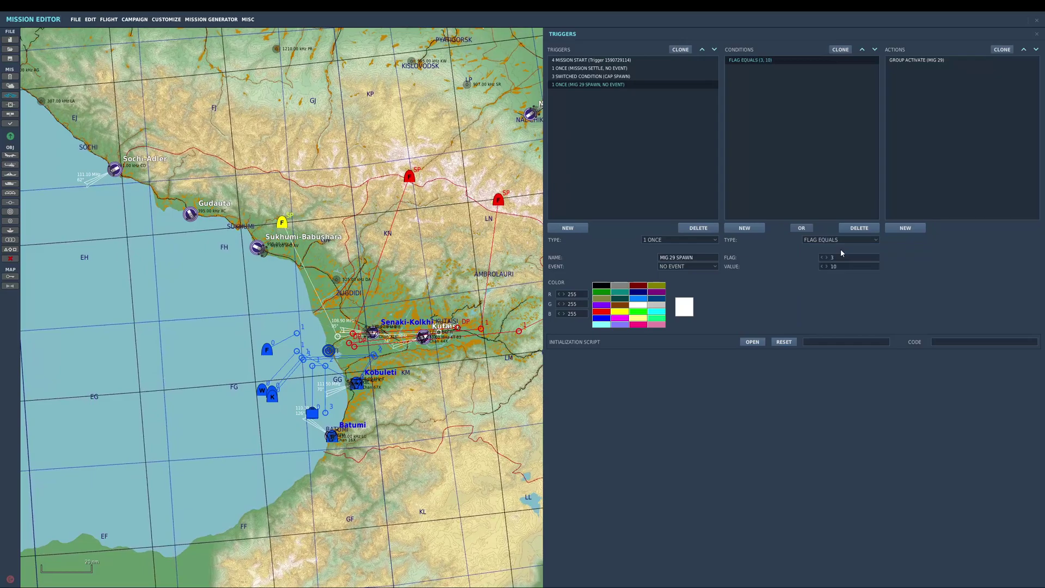
pyautogui.scroll(1, 831, 254)
pyautogui.click(591, 76)
pyautogui.click(936, 60)
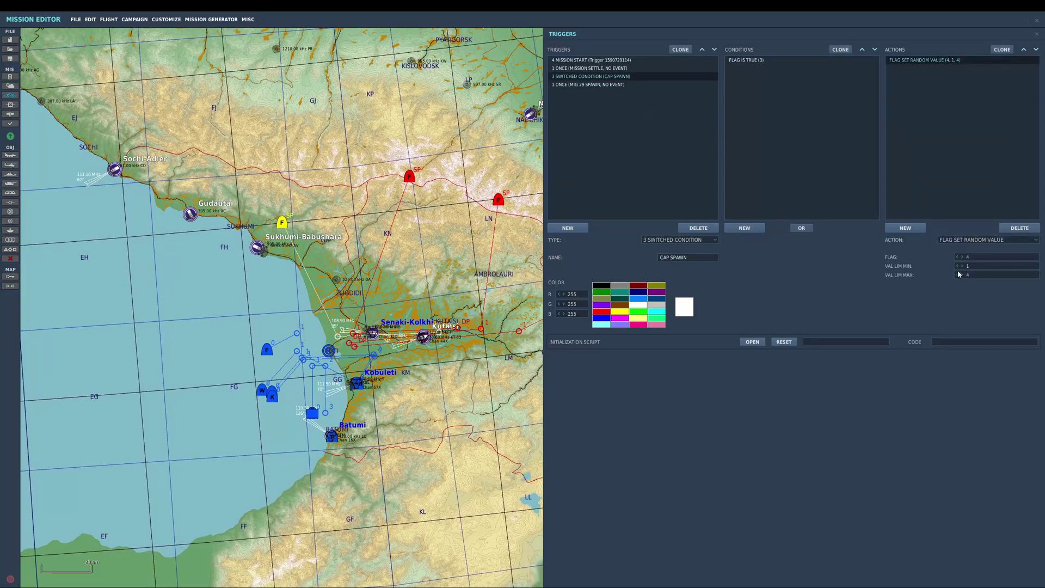
pyautogui.click(604, 84)
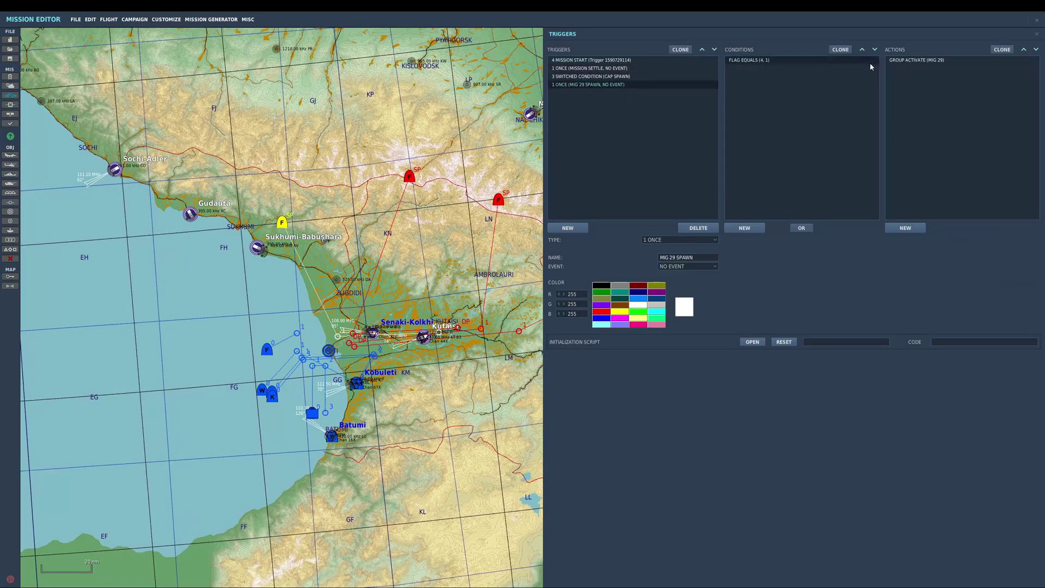
# Duplicate MIG 29 SPAWN three times and rename the first copy SU 27 SPAWN
pyautogui.click(680, 50)
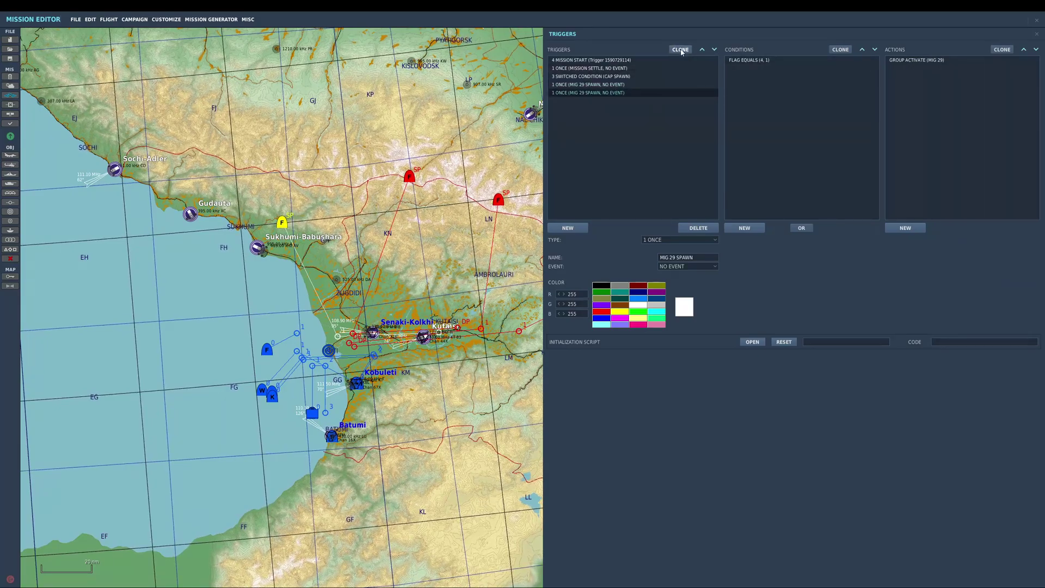
pyautogui.click(680, 50)
pyautogui.click(680, 49)
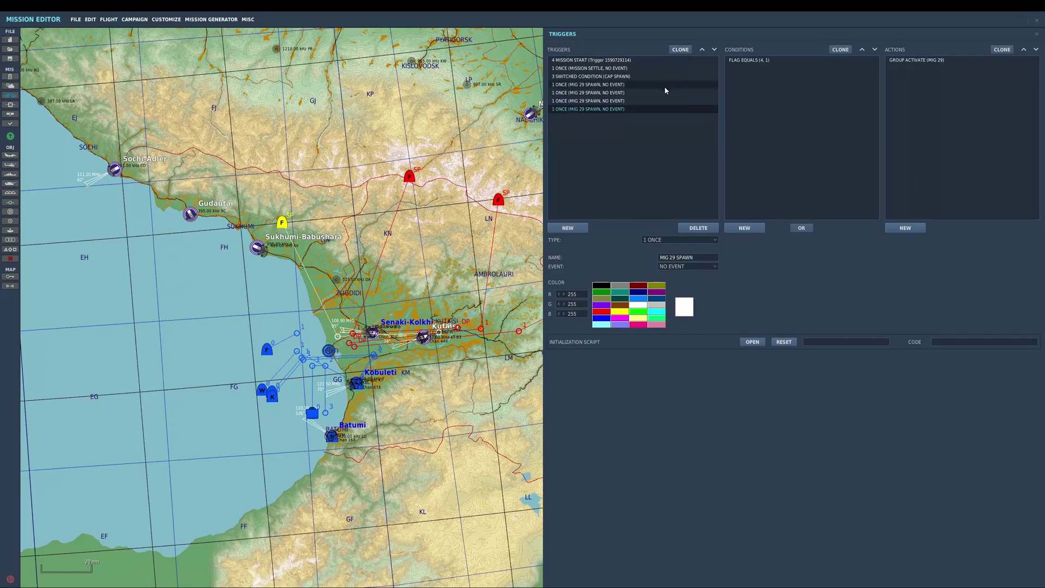
pyautogui.click(597, 93)
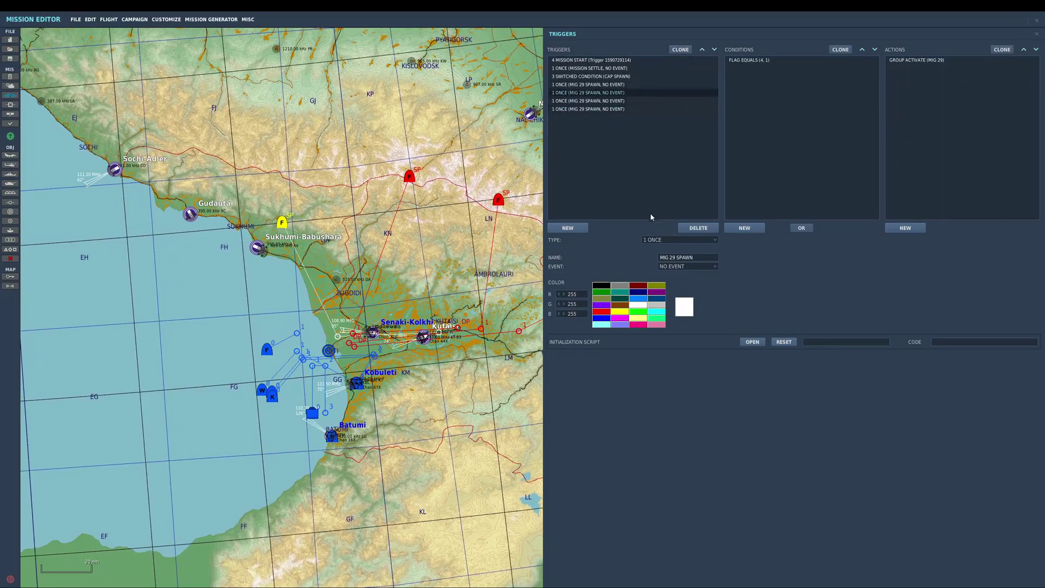
pyautogui.moveTo(678, 259); pyautogui.dragTo(636, 258)
pyautogui.write('SU 27')
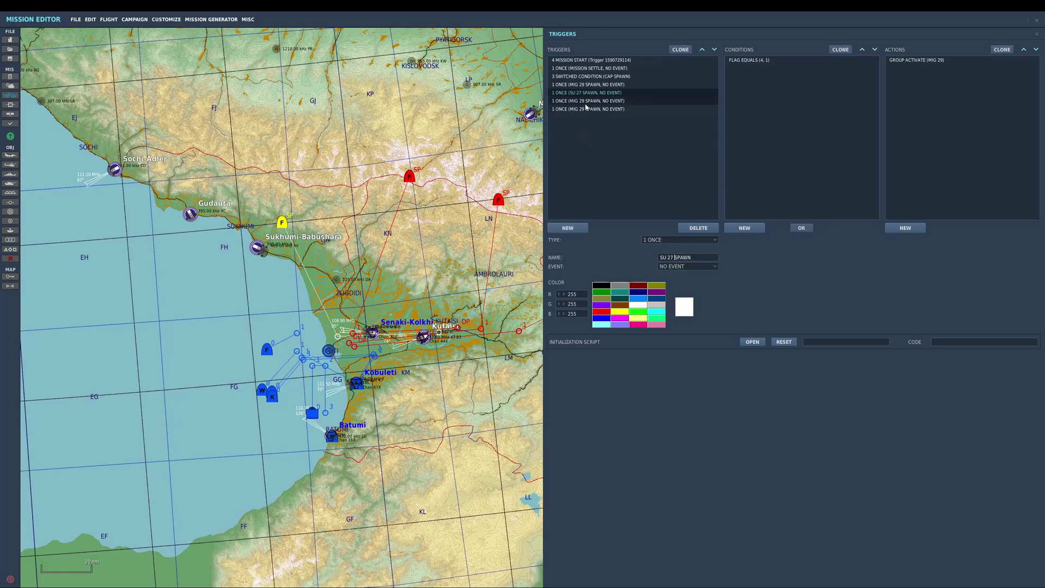
# Set its FLAG EQUALS value to 2 and make GROUP ACTIVATE activate the SU27 group
pyautogui.click(762, 61)
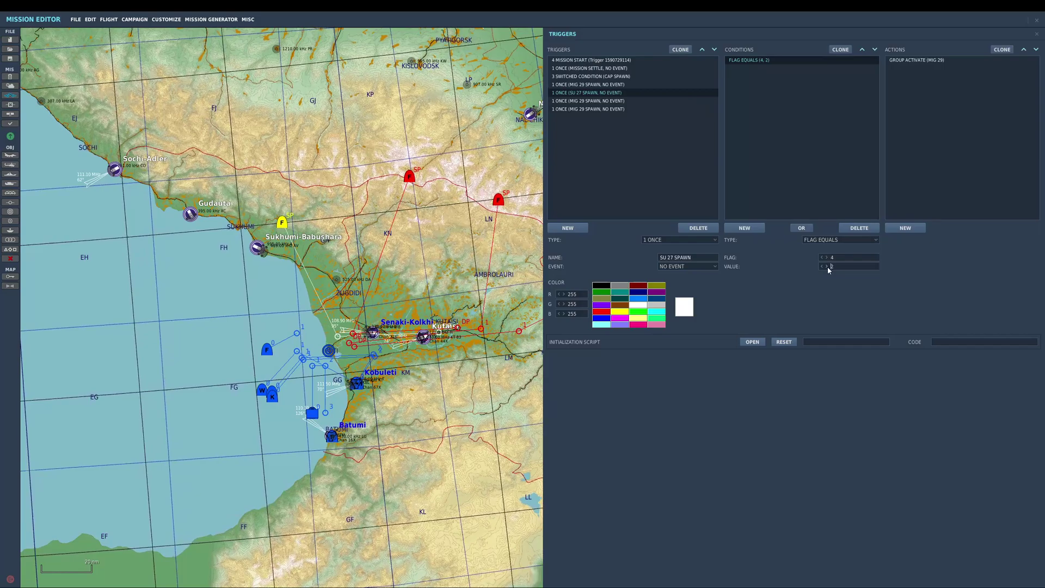
pyautogui.click(923, 60)
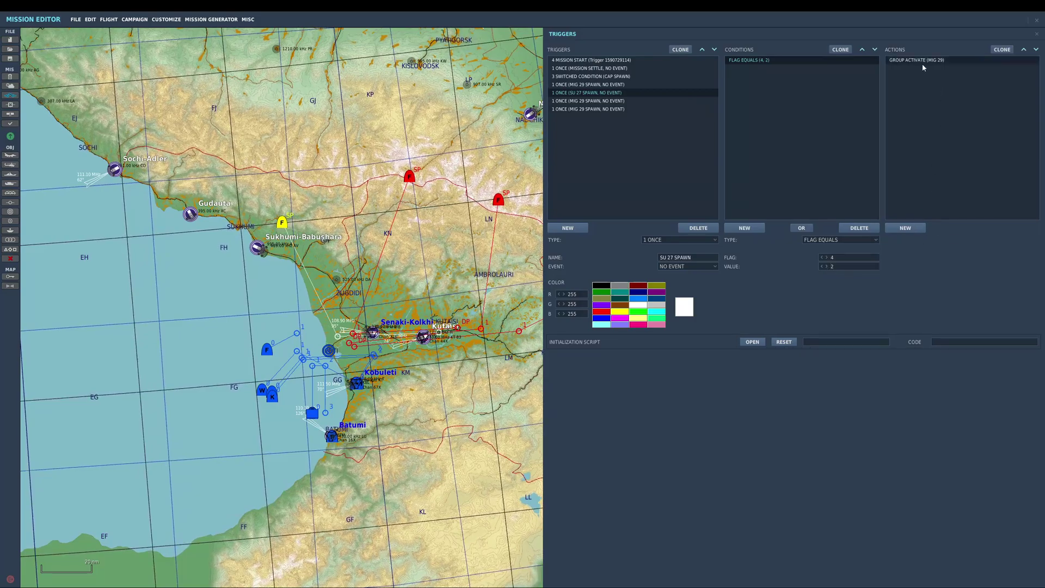
pyautogui.click(978, 256)
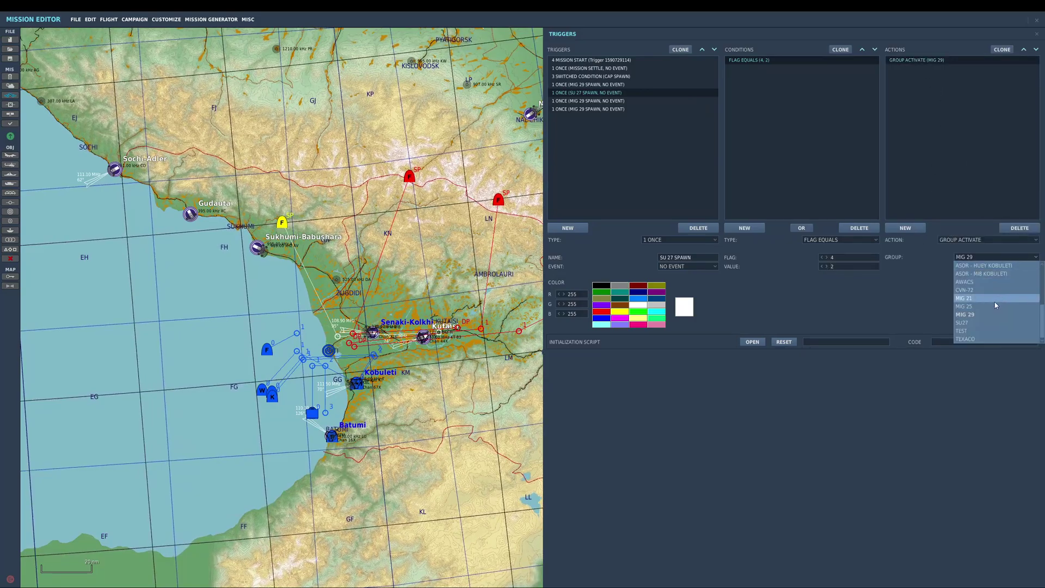
pyautogui.click(984, 323)
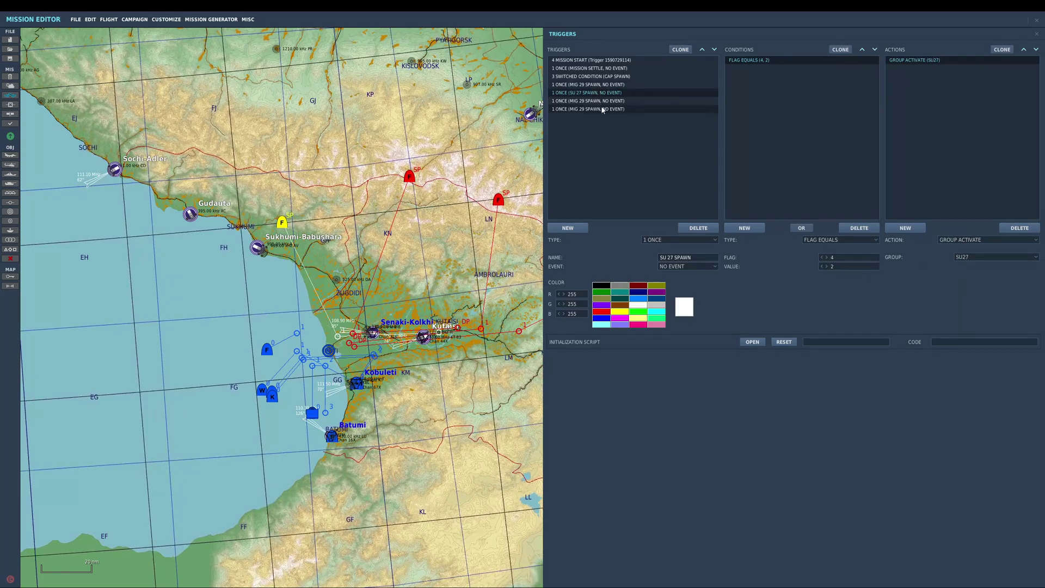
pyautogui.click(602, 102)
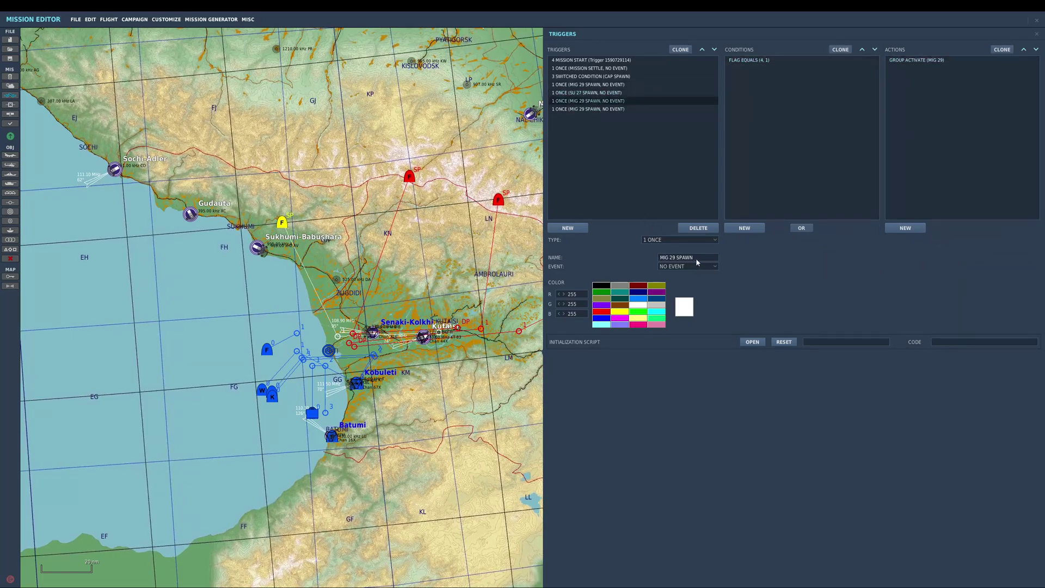
# Rename the second copy MIG 25 SPAWN, with flag value 3 and GROUP ACTIVATE set to MIG 25
pyautogui.click(675, 259)
pyautogui.press('BackSpace')
pyautogui.write('5')
pyautogui.click(765, 61)
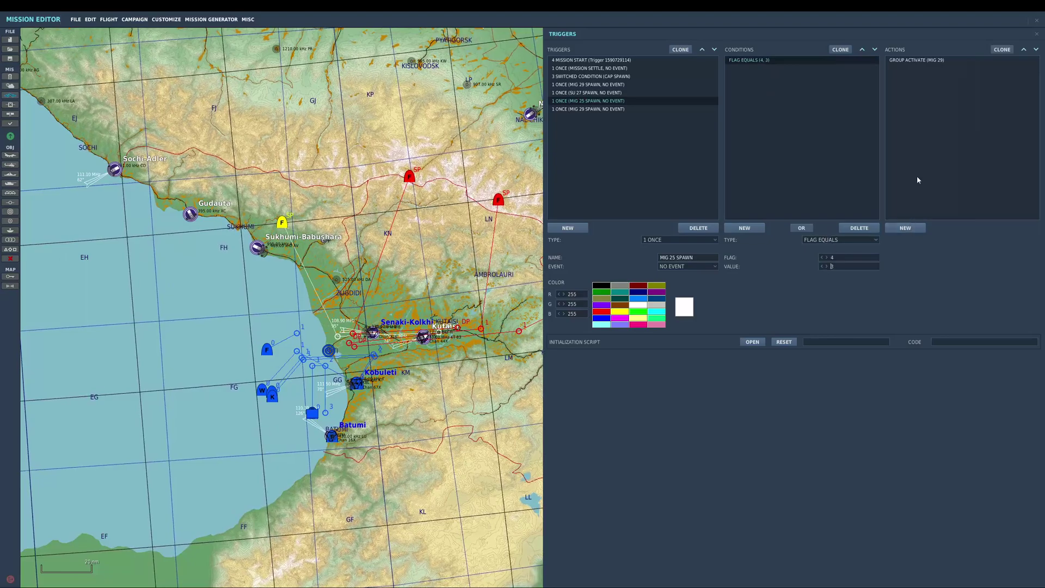
pyautogui.click(919, 62)
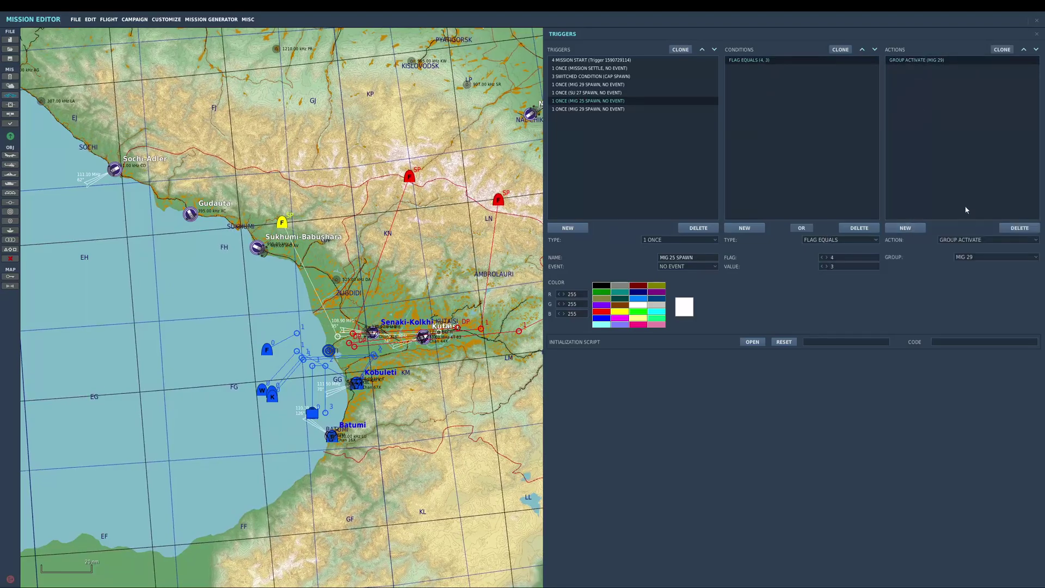
pyautogui.click(989, 257)
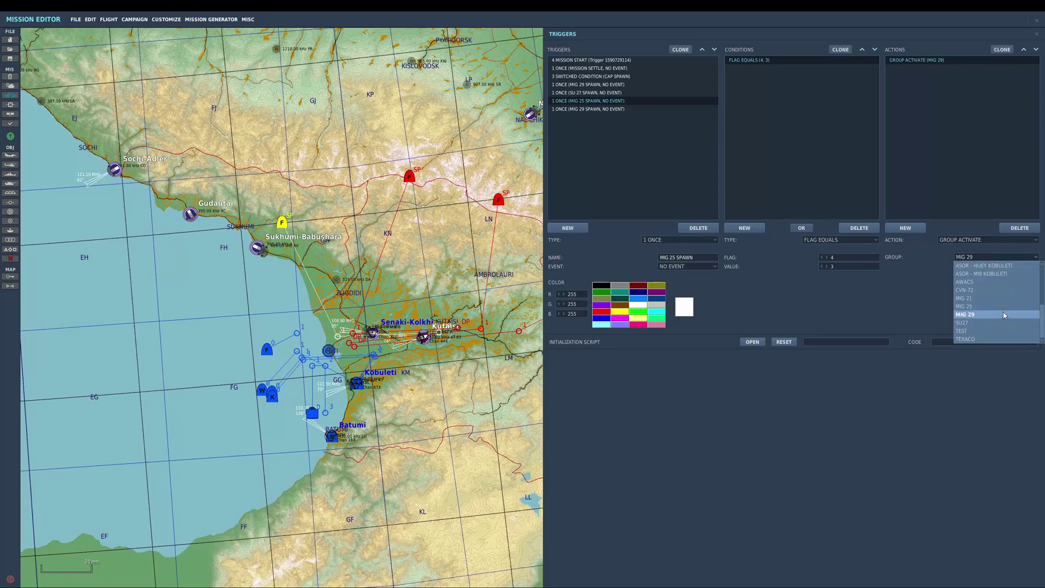
pyautogui.click(980, 314)
# Rename the last copy MIG 21 SPAWN, requiring flag value 4 and activating the MIG 21 group
pyautogui.click(602, 109)
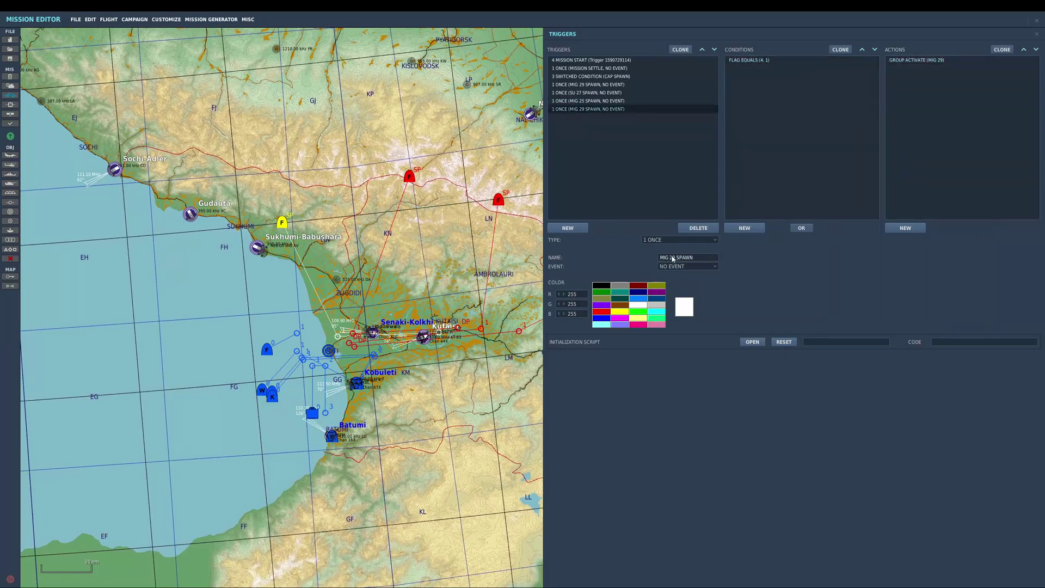
pyautogui.press('BackSpace')
pyautogui.write('1')
pyautogui.click(752, 60)
pyautogui.click(826, 267)
pyautogui.click(826, 267)
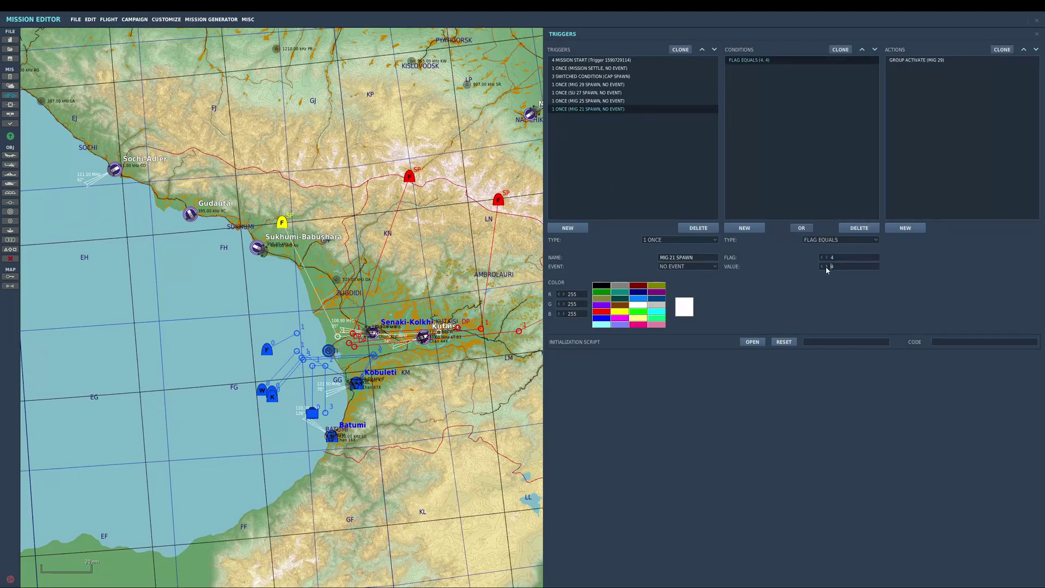
pyautogui.click(920, 61)
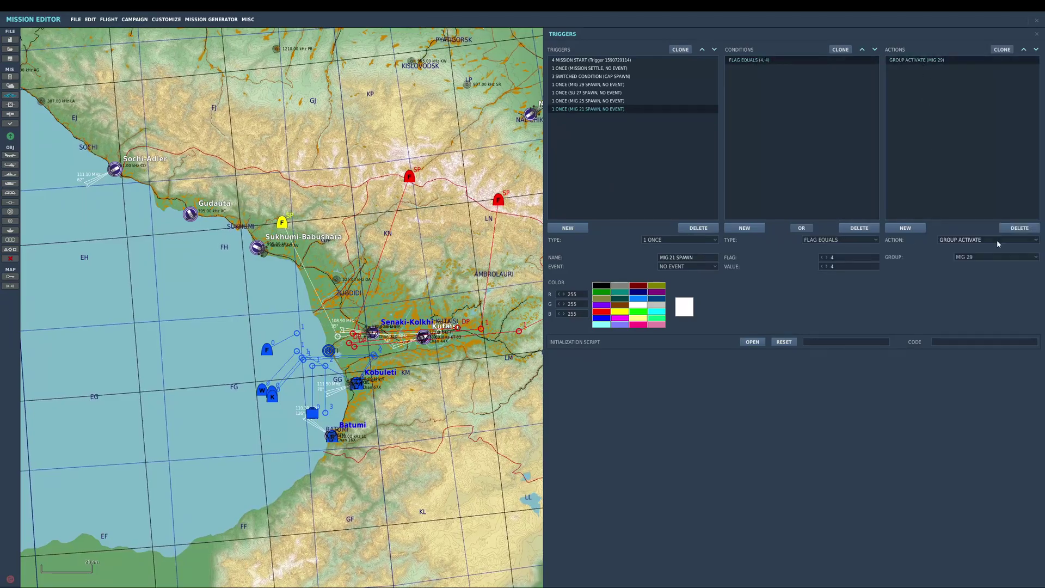
pyautogui.click(996, 257)
pyautogui.click(994, 300)
pyautogui.click(417, 220)
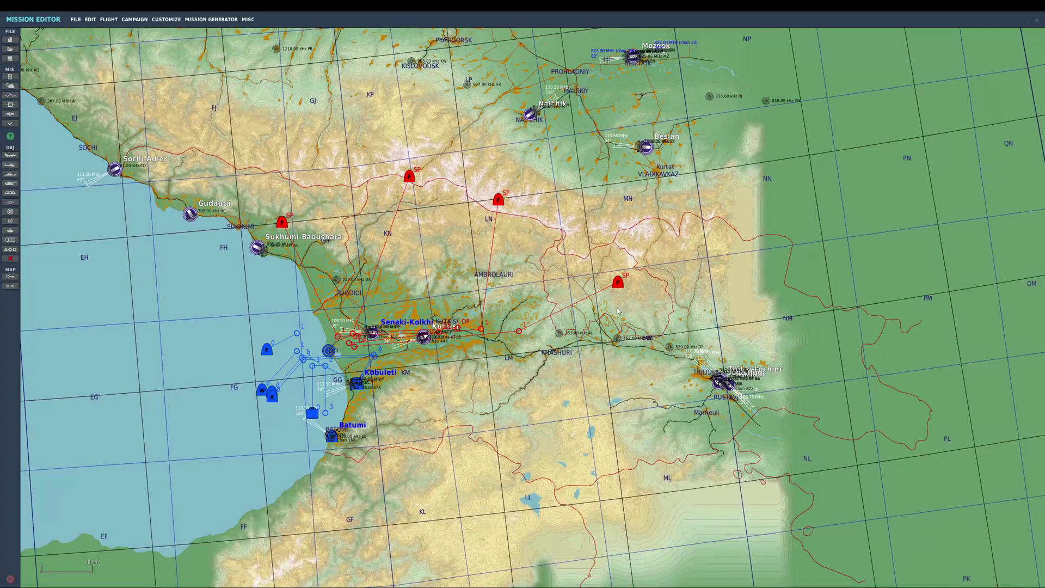
# Reopen the Triggers panel and select the 3 SWITCHED CONDITION (CAP SPAWN) trigger
pyautogui.click(10, 95)
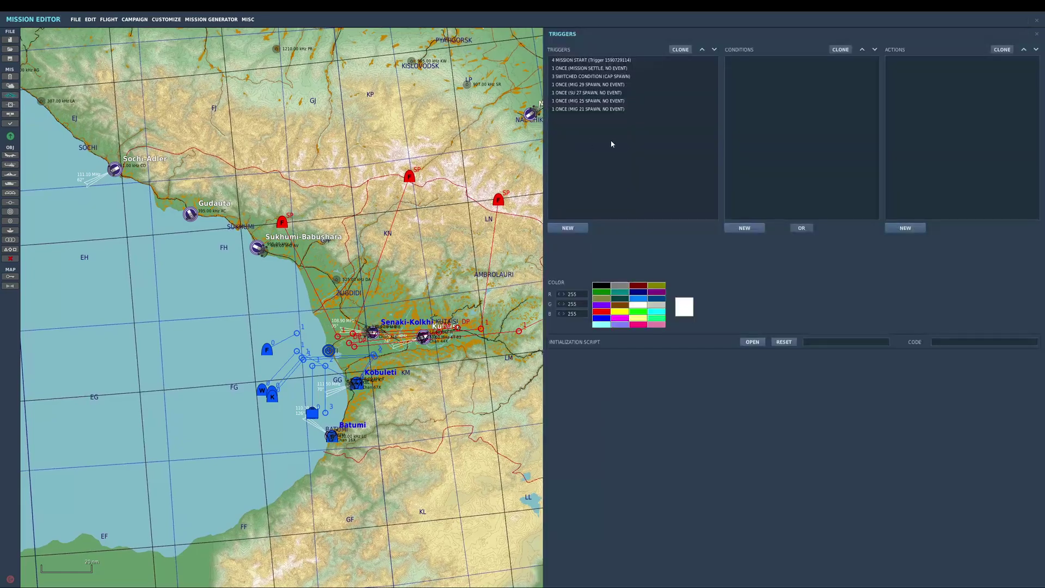
pyautogui.click(602, 85)
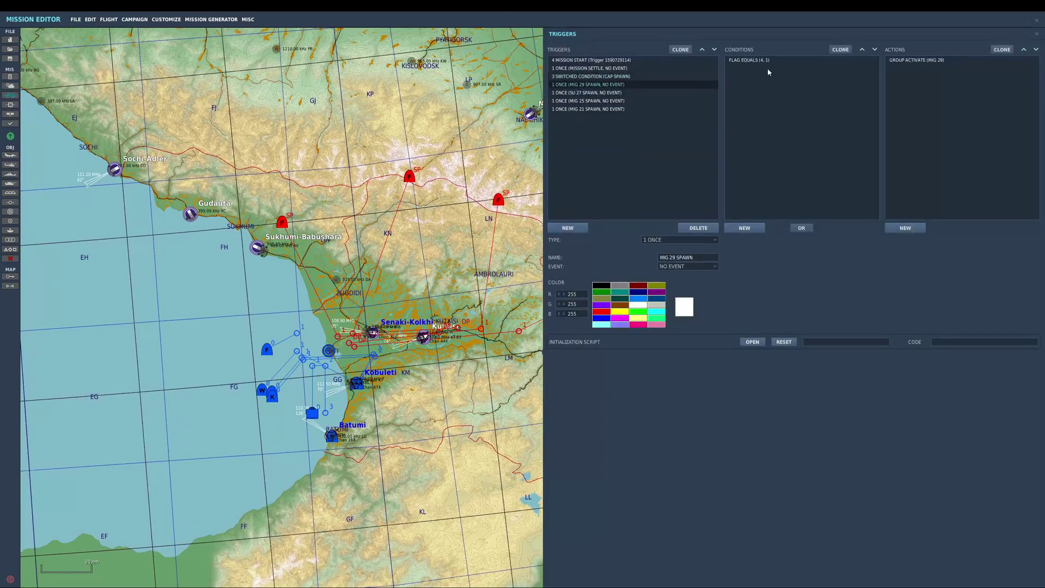
pyautogui.click(581, 78)
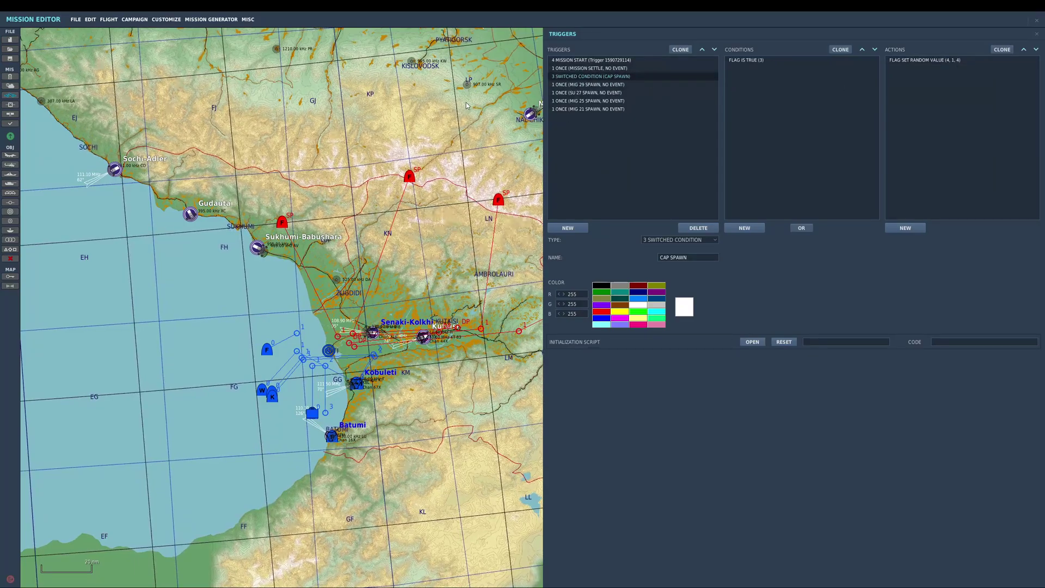
# Add a second action to CAP SPAWN that sets flag 3 off
pyautogui.click(10, 95)
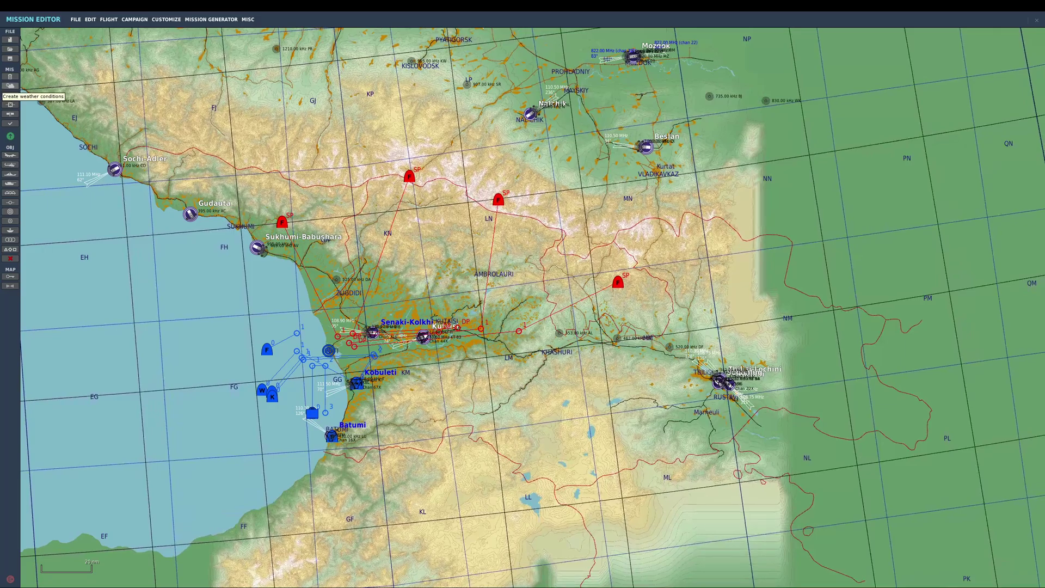
pyautogui.click(10, 96)
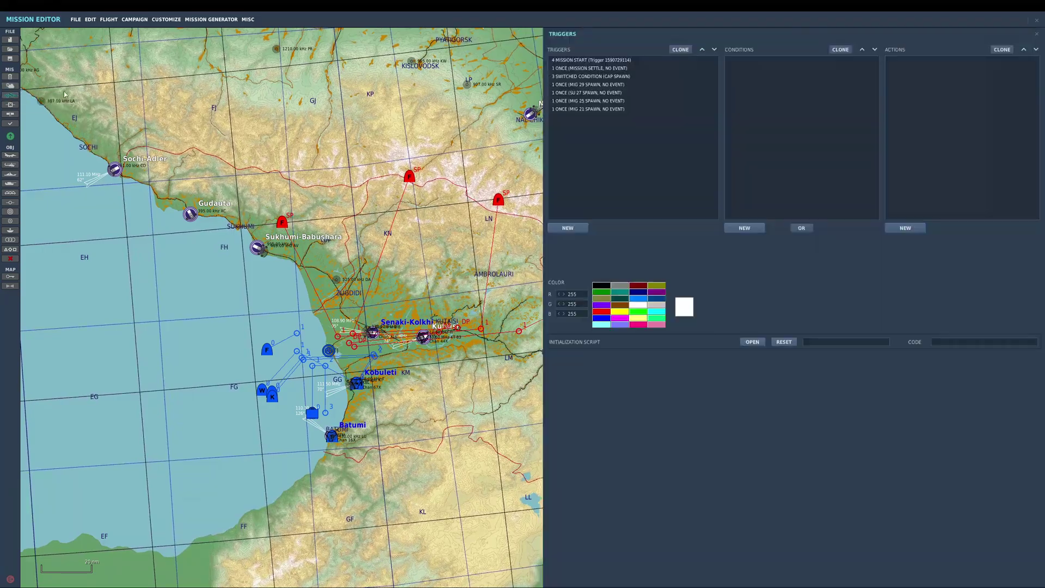
pyautogui.click(599, 77)
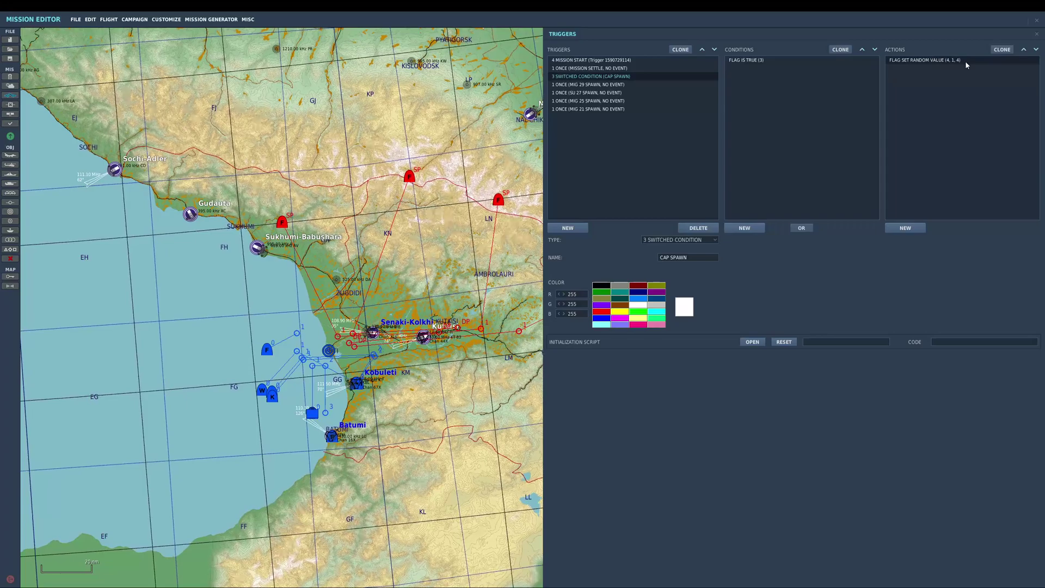
pyautogui.click(905, 228)
pyautogui.click(961, 240)
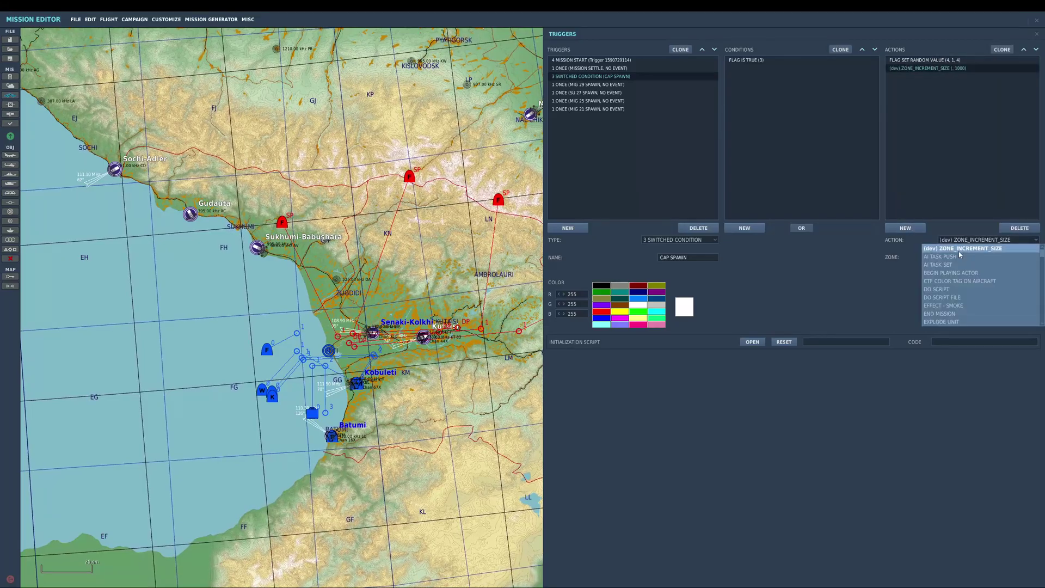
pyautogui.click(958, 281)
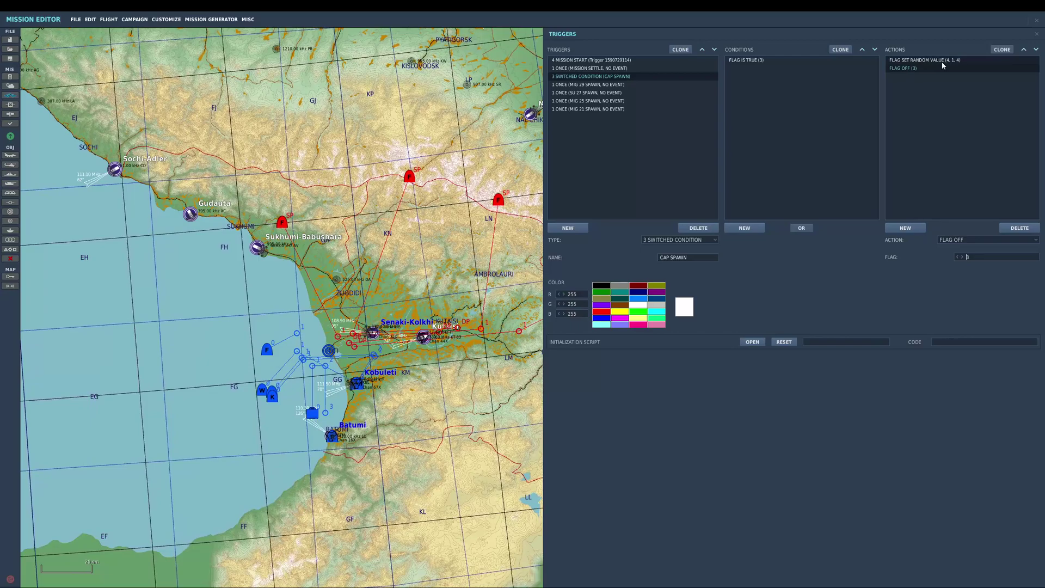
# Review MIG 29 SPAWN, MISSION SETTLE's radio item, and CAP SPAWN's actions, then close the triggers
pyautogui.click(595, 85)
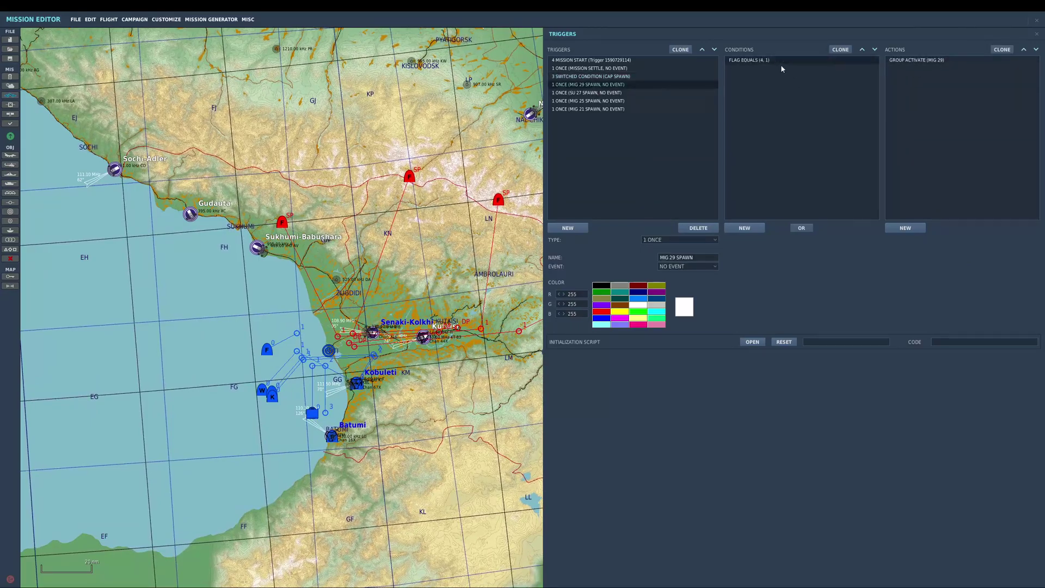
pyautogui.click(627, 77)
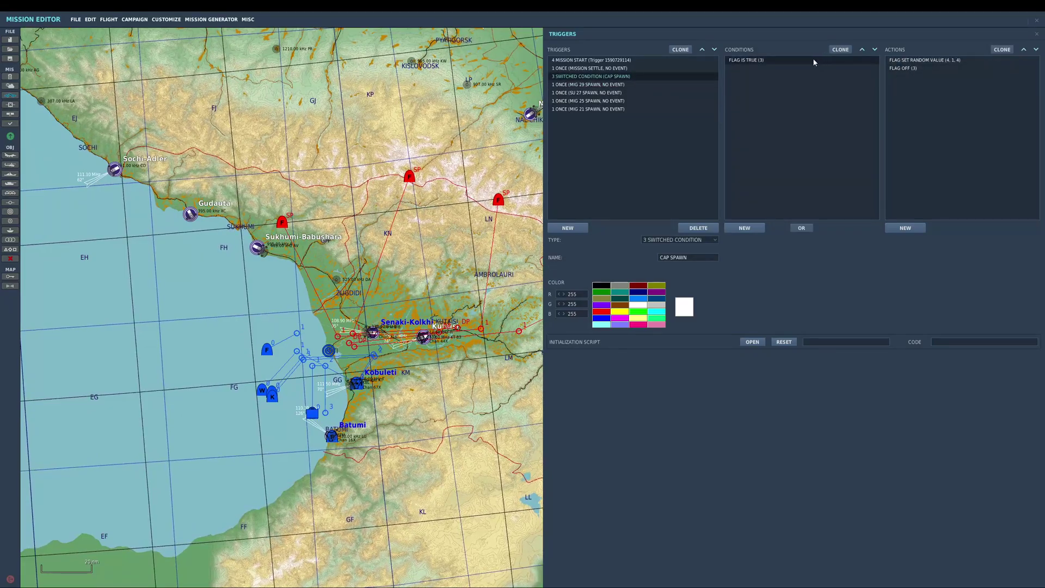
pyautogui.moveTo(517, 137); pyautogui.dragTo(503, 129, button='right')
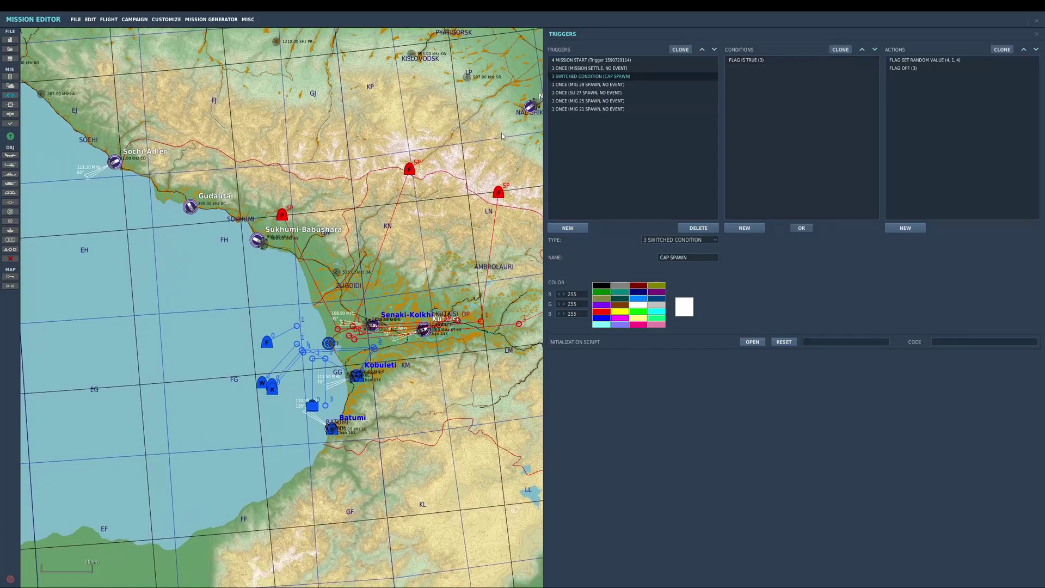
pyautogui.click(597, 68)
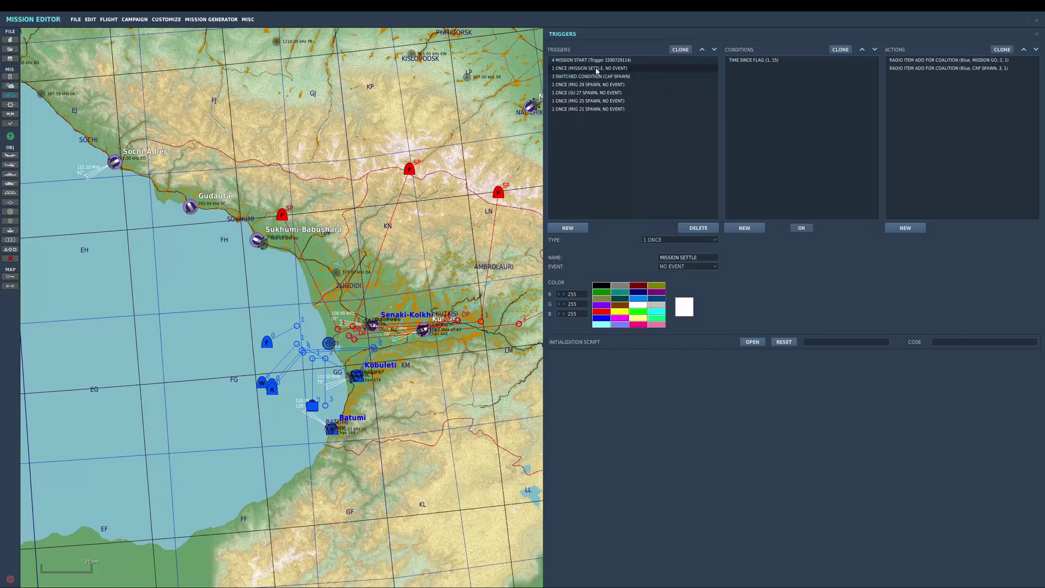
pyautogui.click(964, 69)
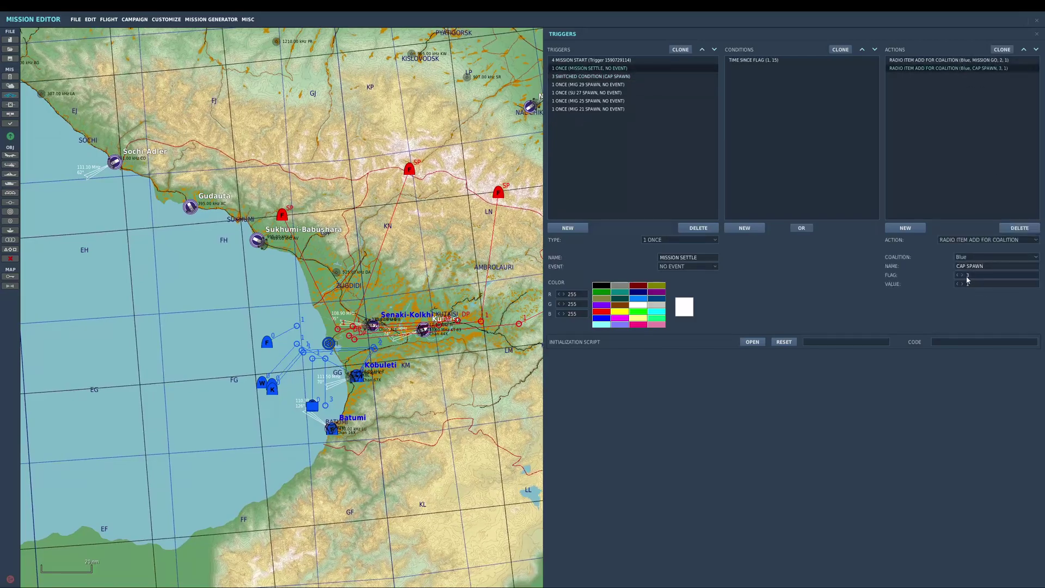
pyautogui.click(620, 76)
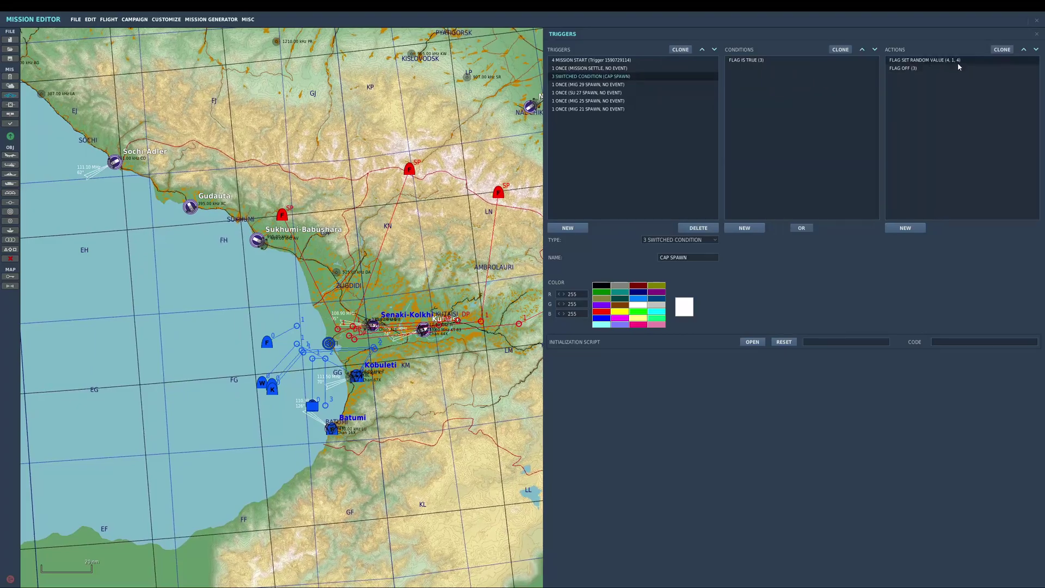
pyautogui.click(925, 68)
pyautogui.click(926, 61)
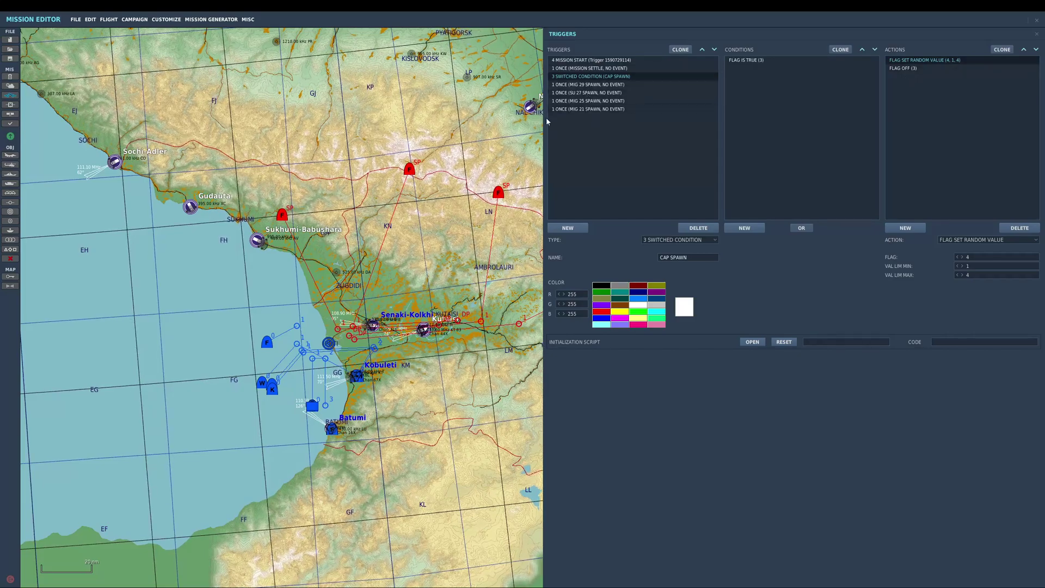
pyautogui.click(533, 123)
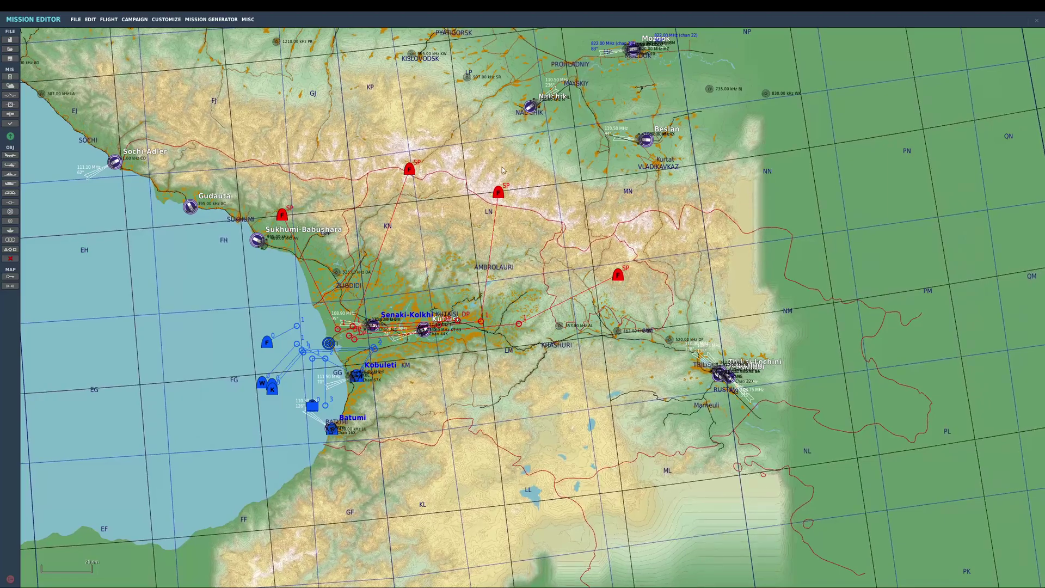
# Check CAP SPAWN's random flag 4 action, then close the triggers to show the full map
pyautogui.scroll(-1, 510, 158)
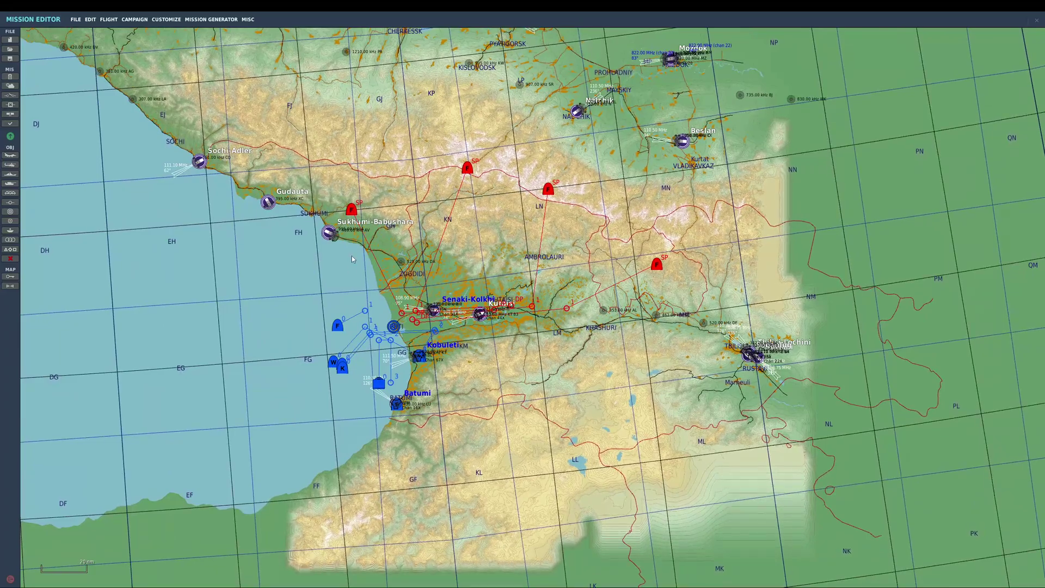
pyautogui.click(10, 95)
pyautogui.click(616, 76)
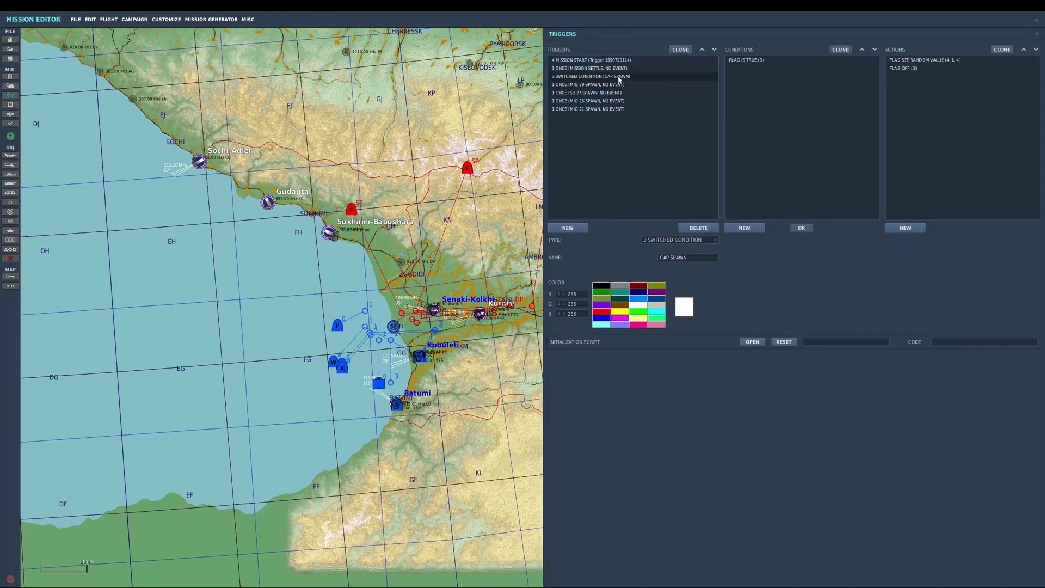
pyautogui.click(929, 61)
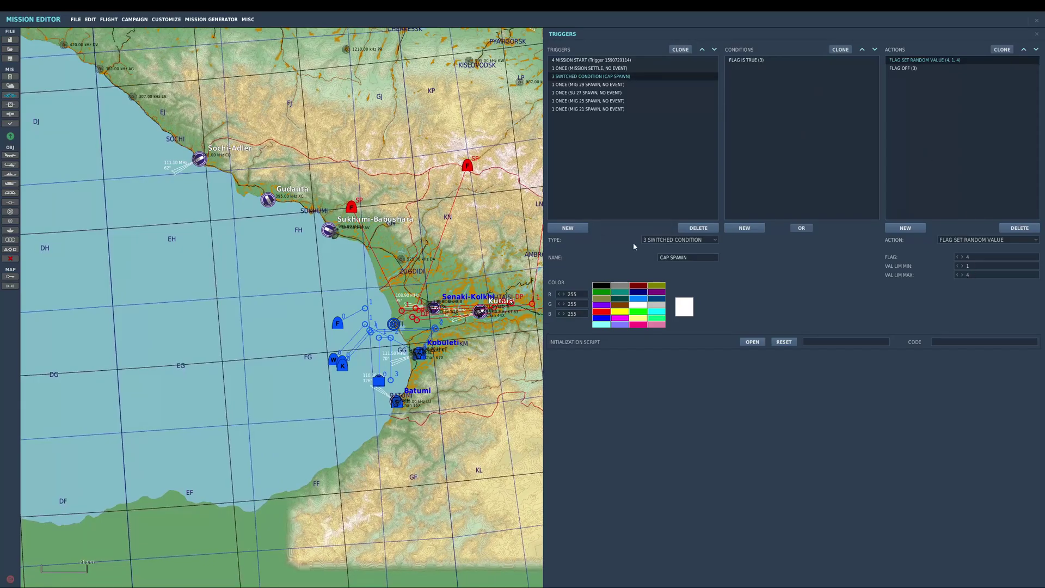
pyautogui.click(535, 233)
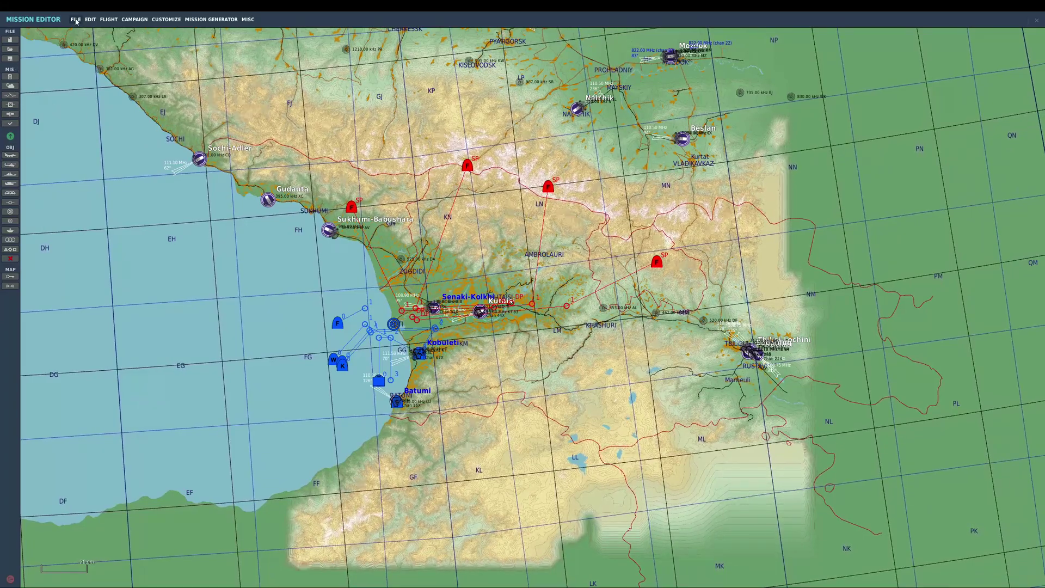
# Save and fly the mission, choosing the TEST group's F/A-18C slot
pyautogui.click(108, 19)
pyautogui.click(115, 30)
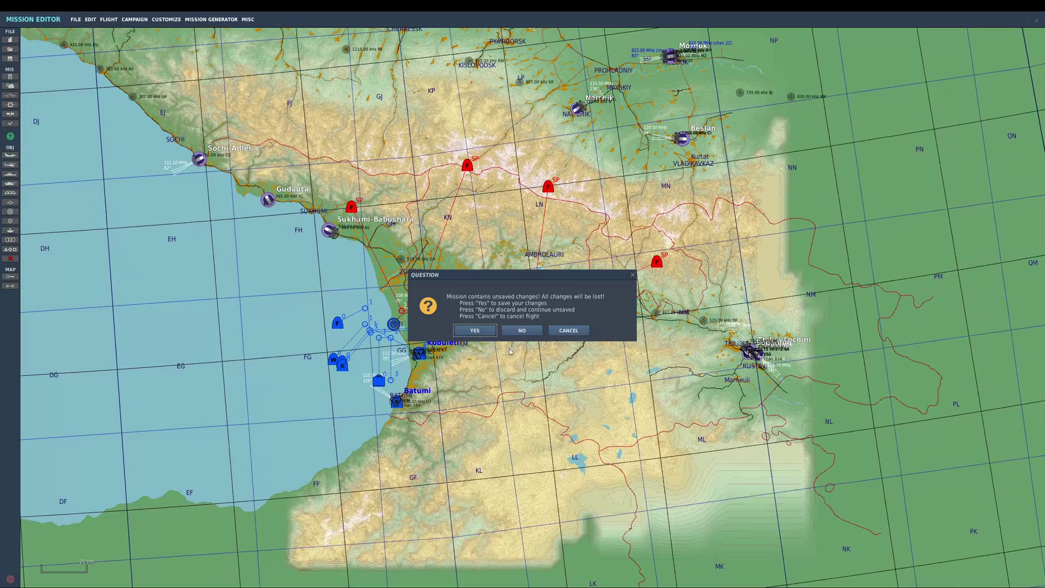
pyautogui.click(475, 330)
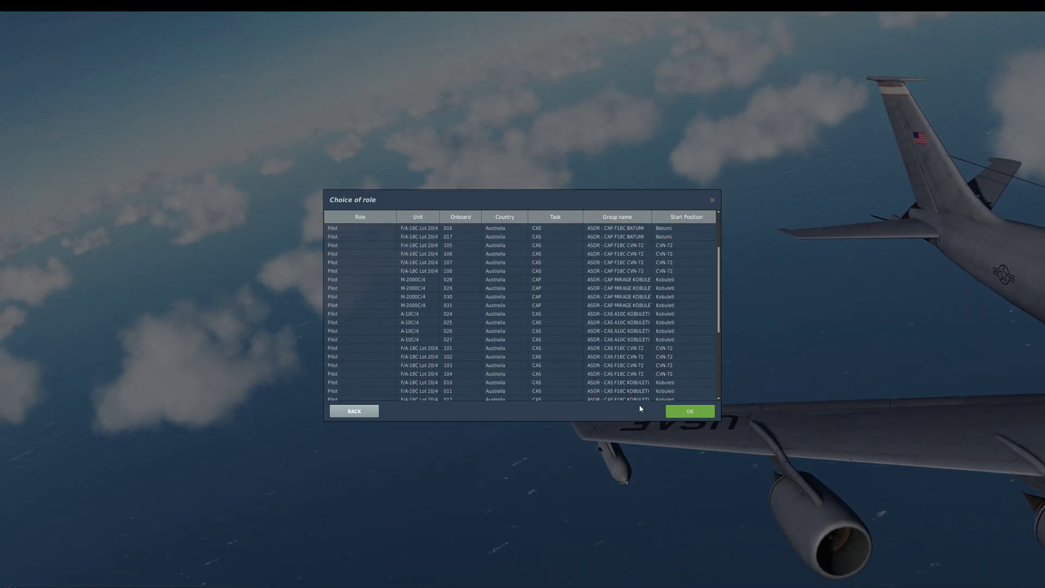
pyautogui.scroll(-8, 639, 395)
pyautogui.click(632, 394)
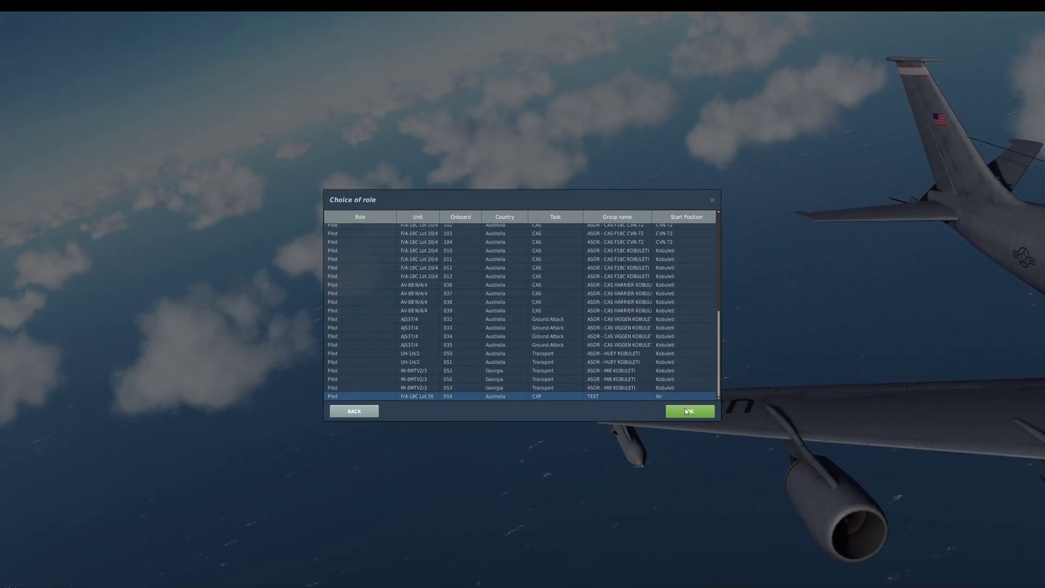
pyautogui.click(687, 410)
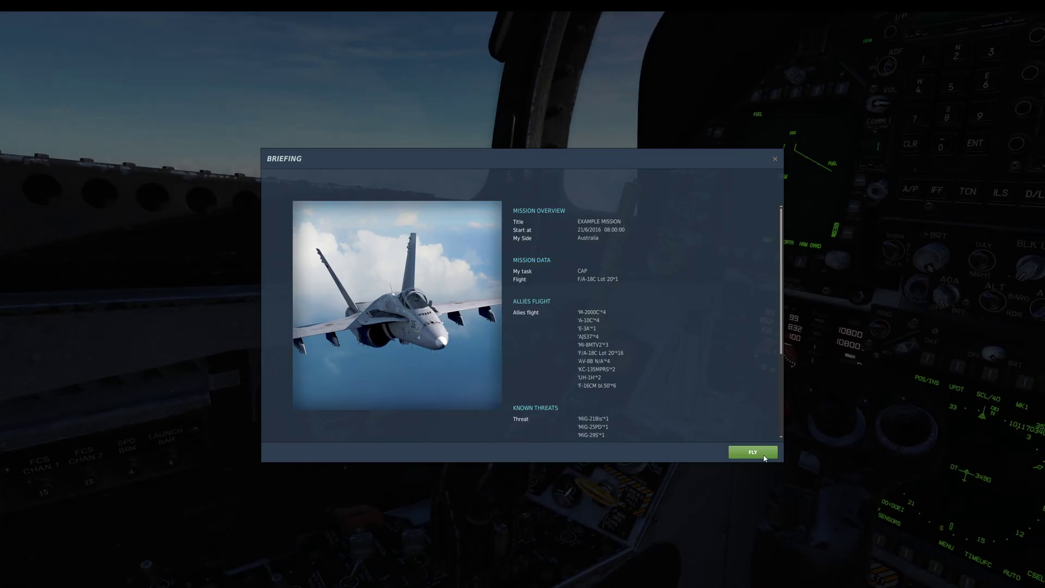
# Start flying, switch to the F10 map, and call CAP SPAWN to spawn a MiG-21Bis
pyautogui.click(754, 450)
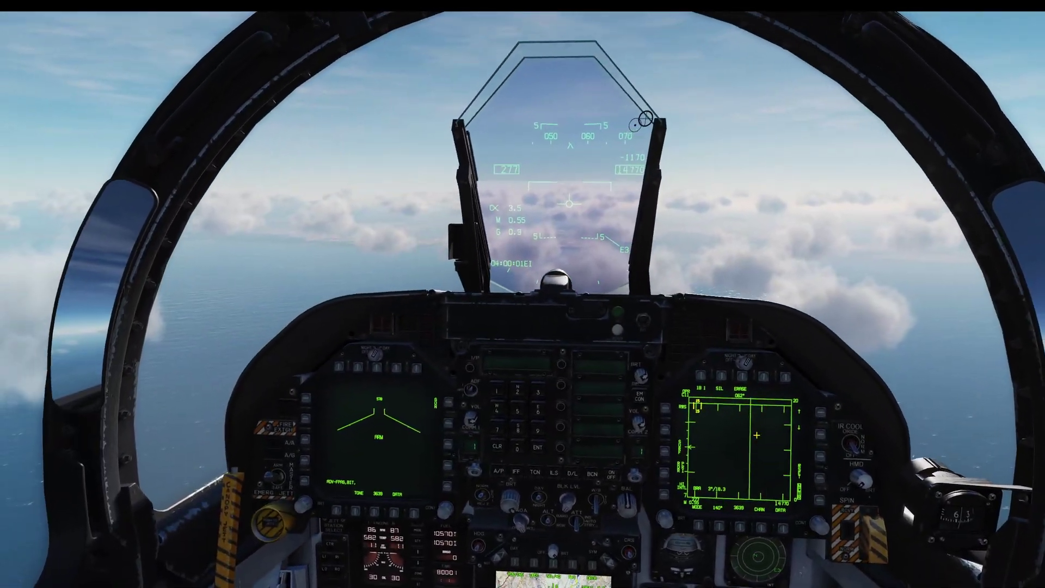
pyautogui.press('F10')
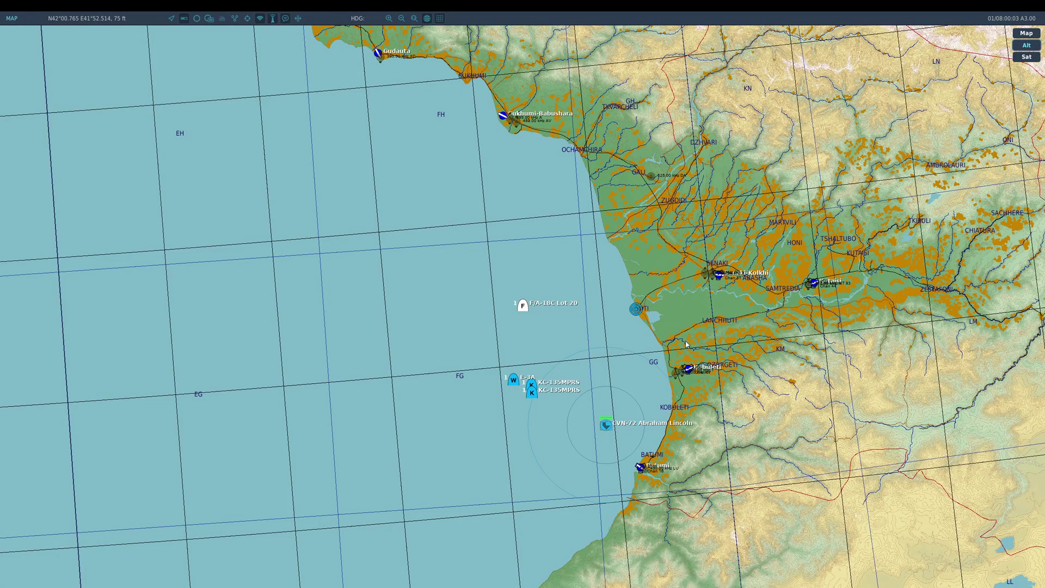
pyautogui.press('\\')
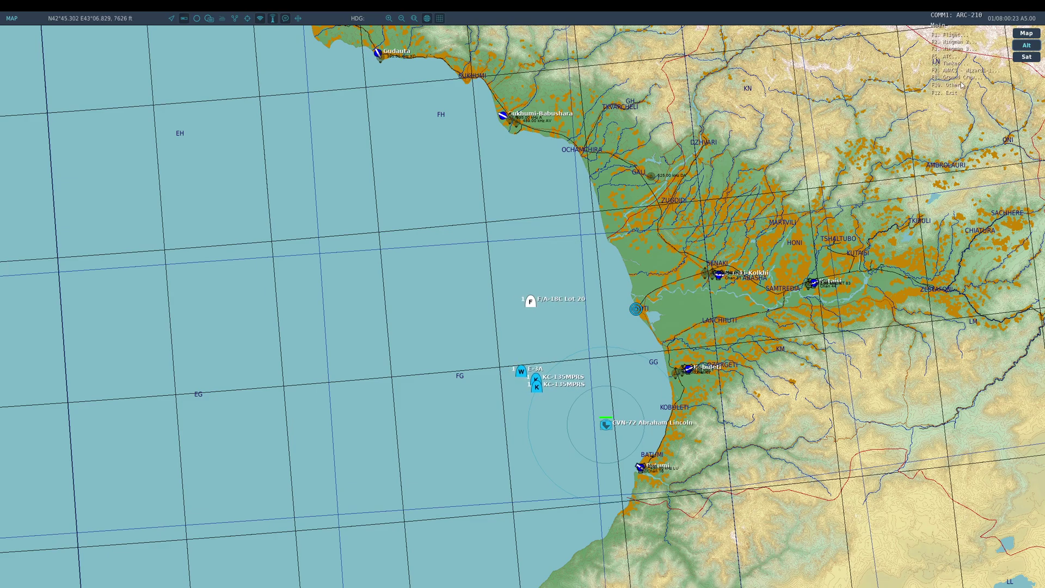
pyautogui.press('F10')
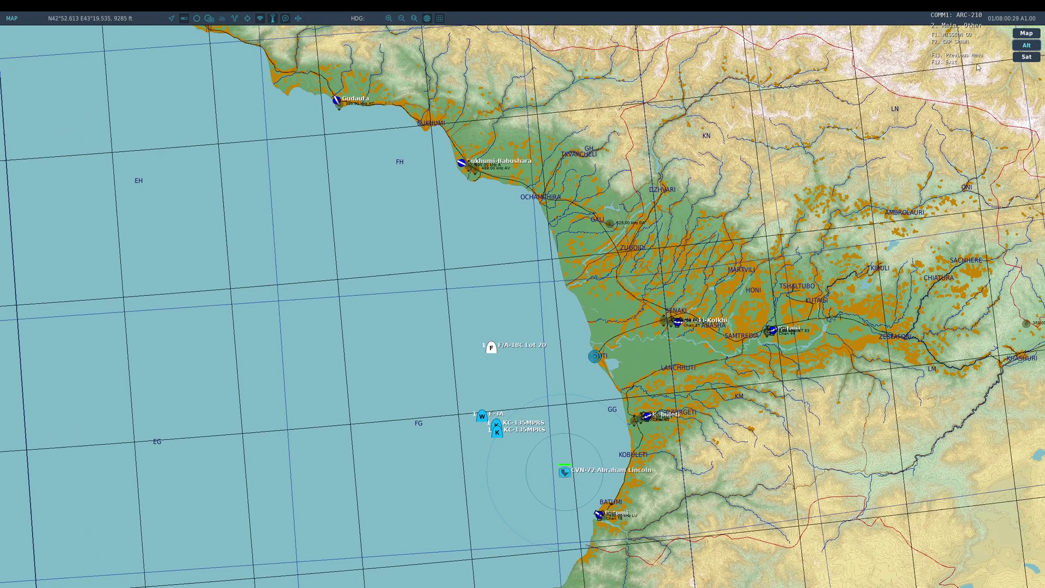
pyautogui.press('F2')
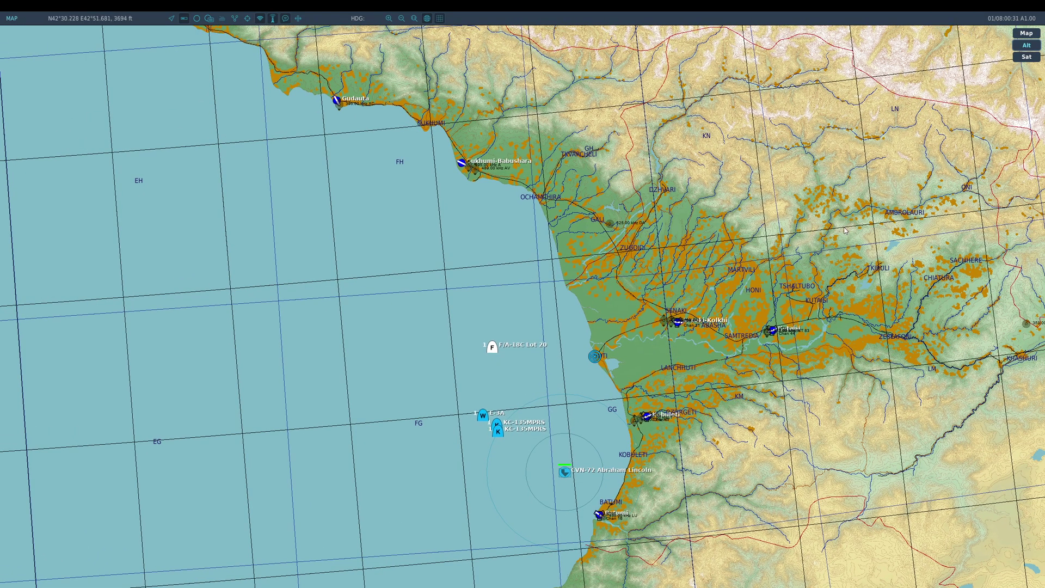
pyautogui.scroll(-5, 721, 225)
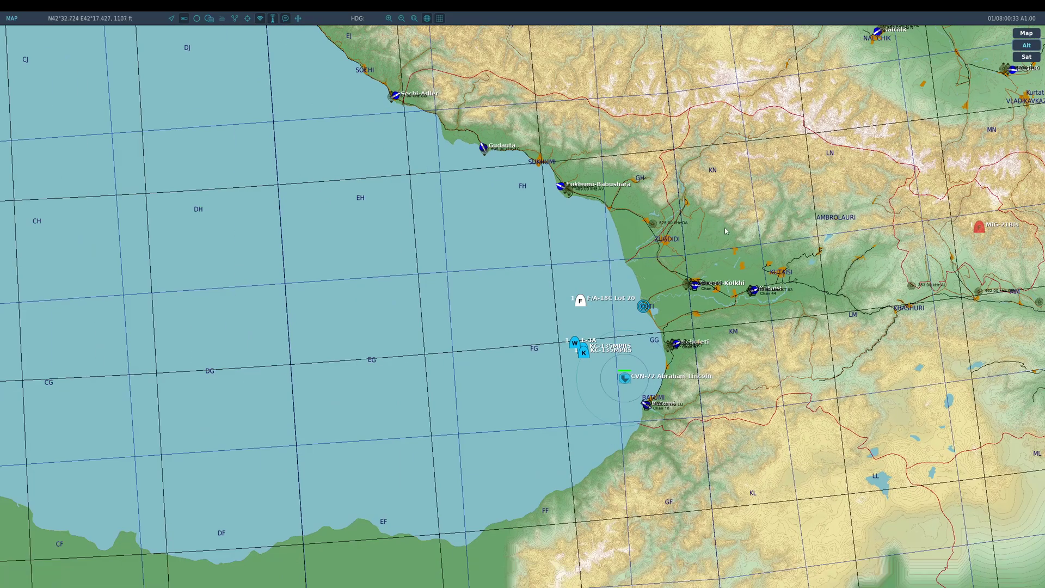
pyautogui.moveTo(848, 237); pyautogui.dragTo(708, 259)
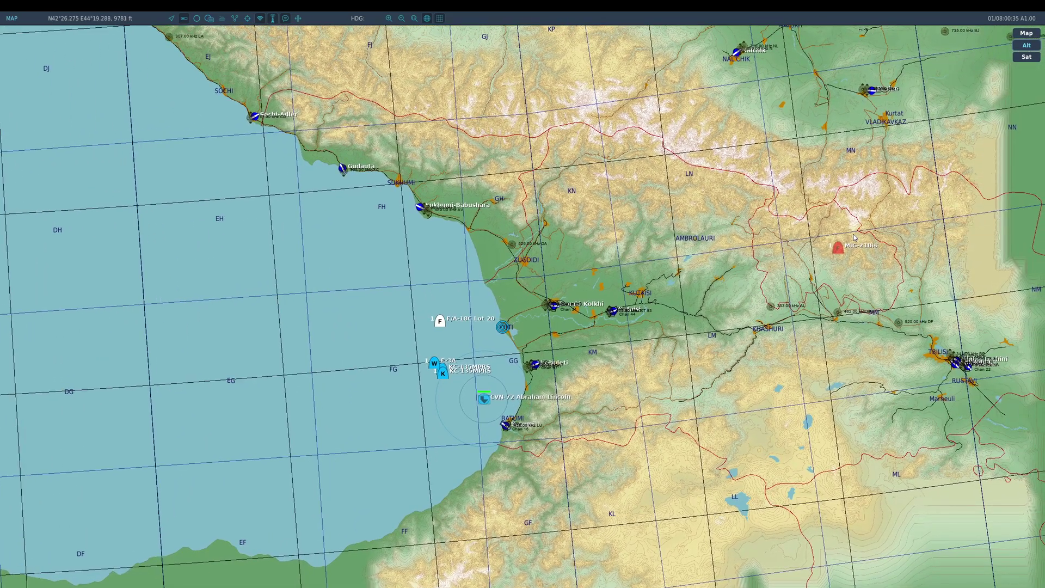
pyautogui.scroll(-2, 839, 238)
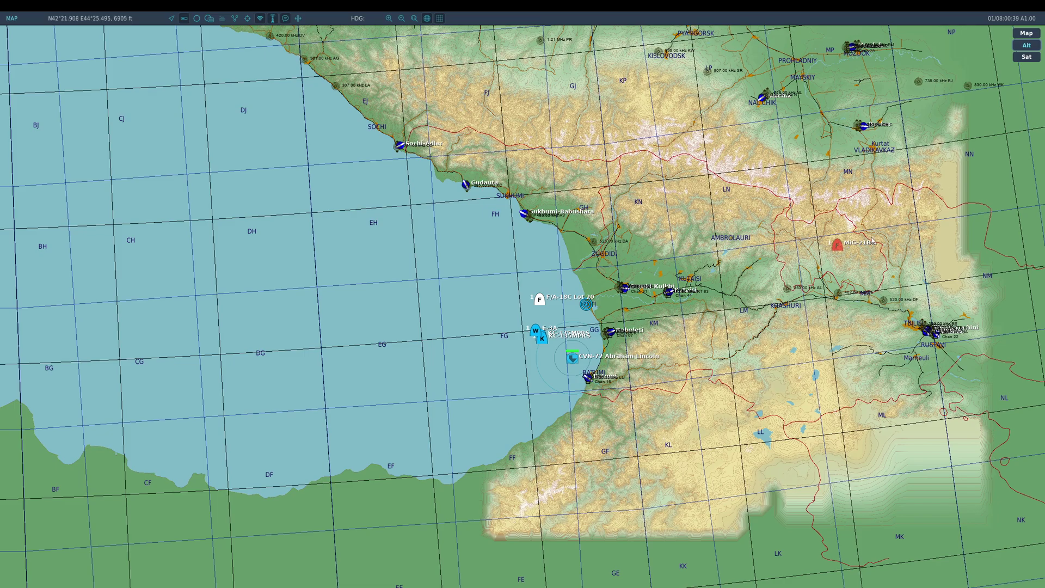
# Call CAP SPAWN twice more from the F10 Other radio menu, spawning a MiG-29S
pyautogui.press('\\')
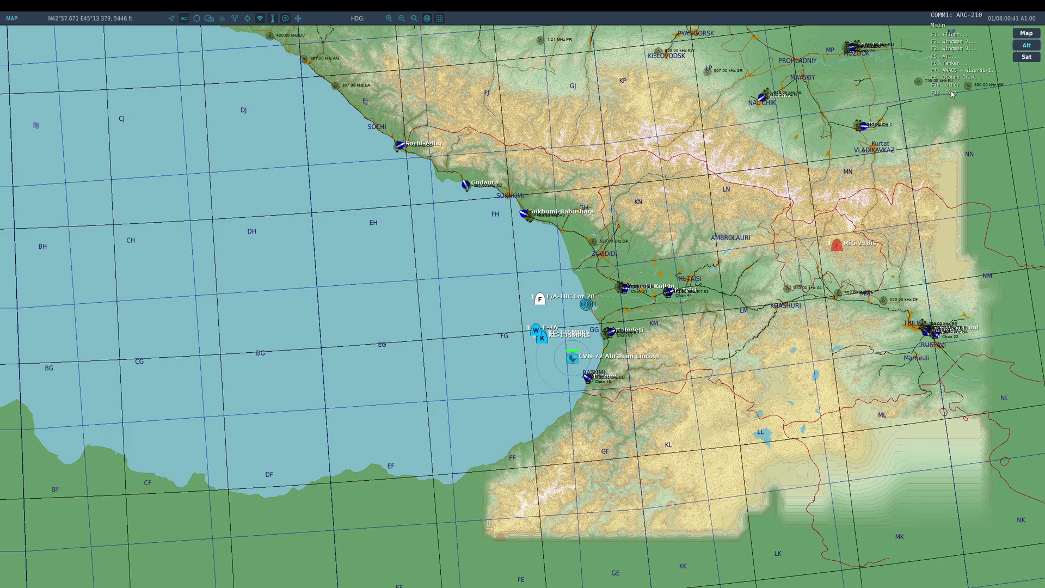
pyautogui.press('F10')
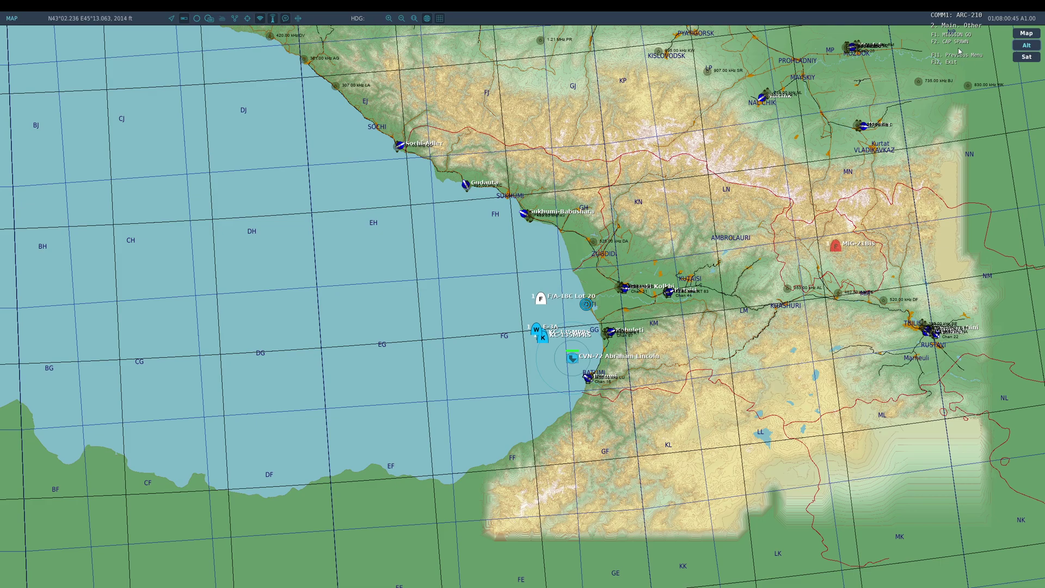
pyautogui.press('F2')
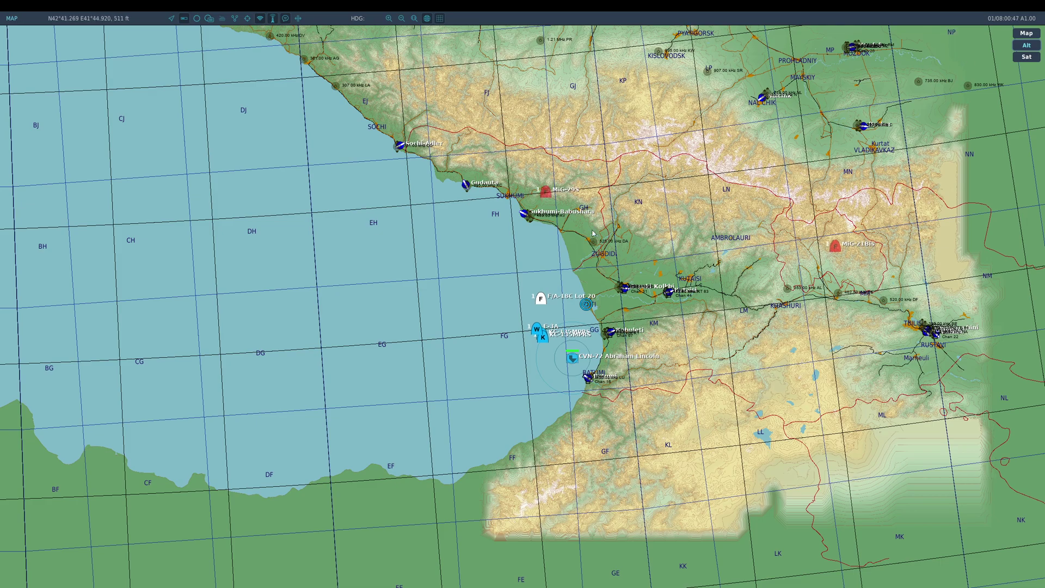
pyautogui.press('\\')
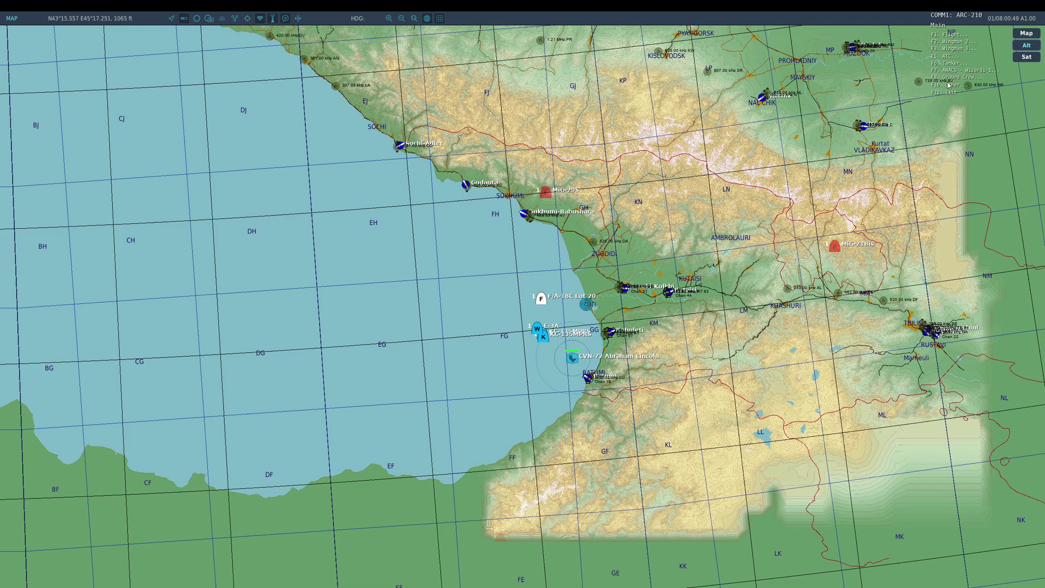
pyautogui.press('F10')
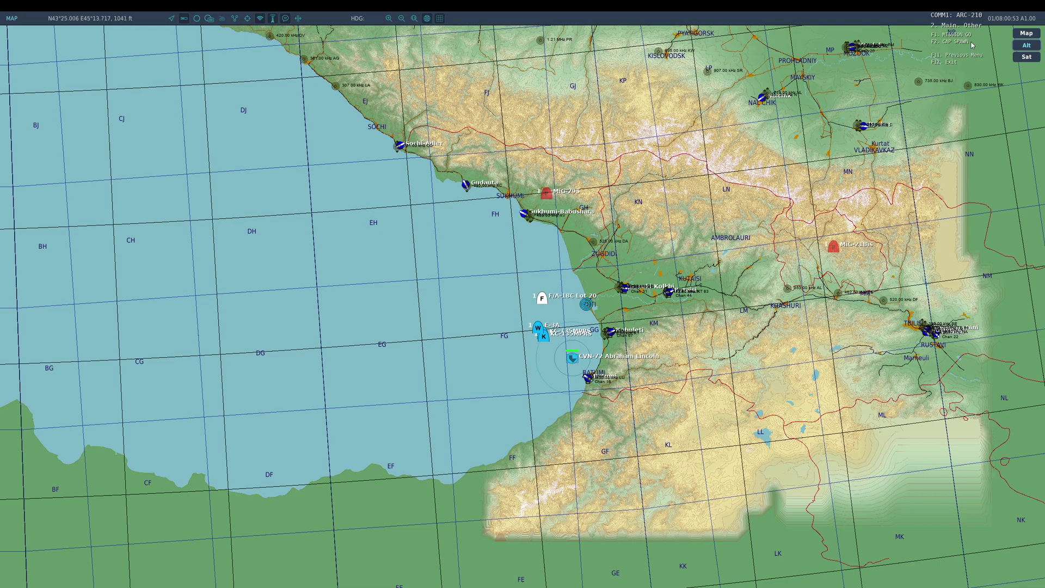
pyautogui.press('F1')
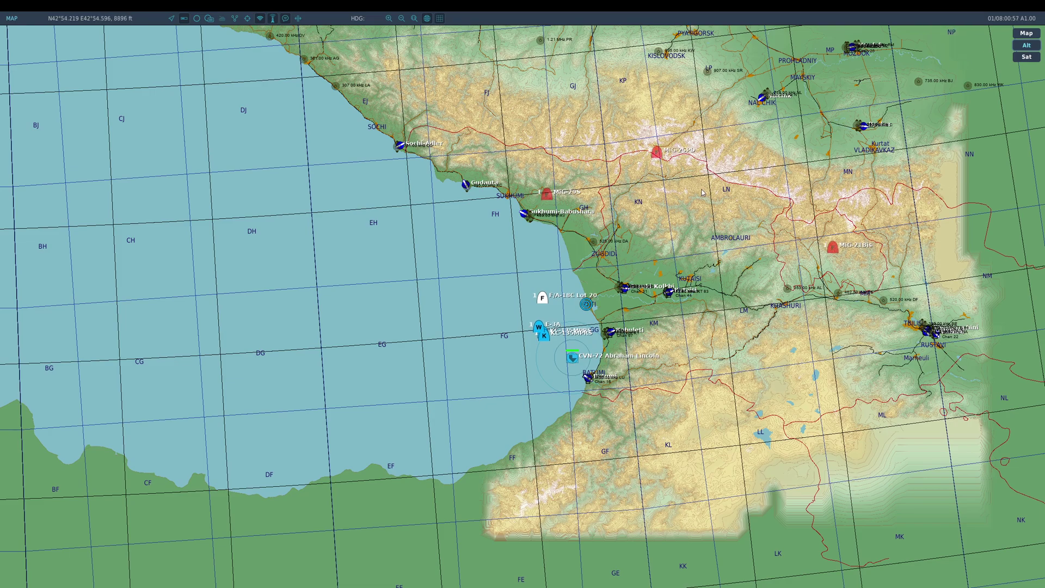
# Call CAP SPAWN again to spawn an Su-27, then pause the mission
pyautogui.press('\\')
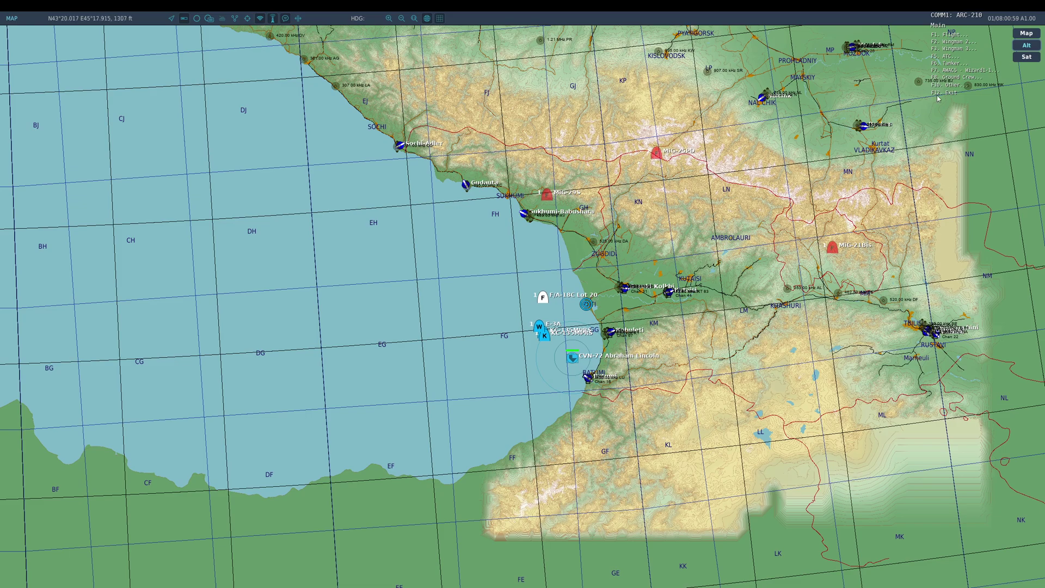
pyautogui.press('F10')
pyautogui.press('F2')
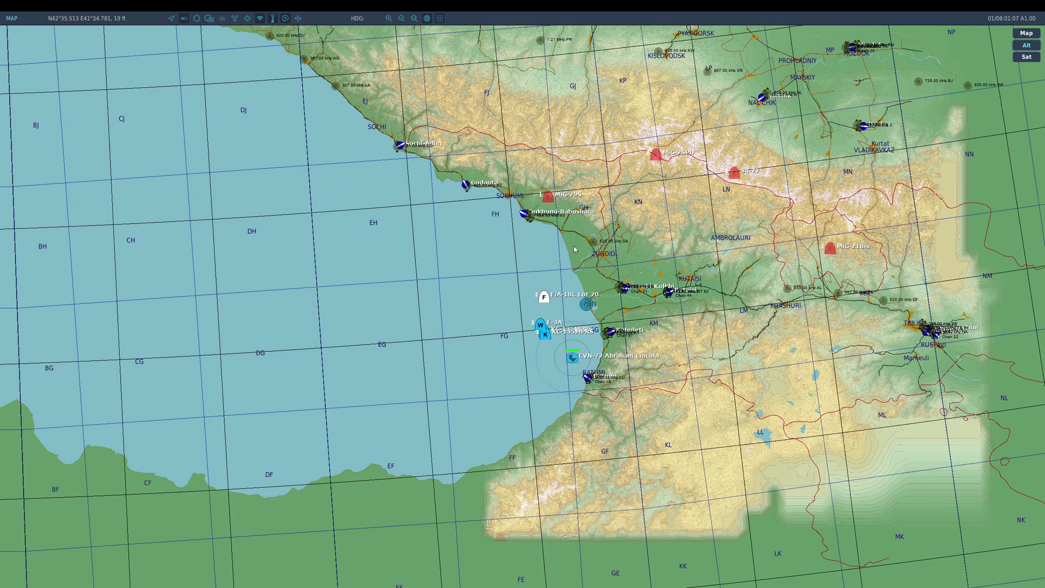
pyautogui.press('\\')
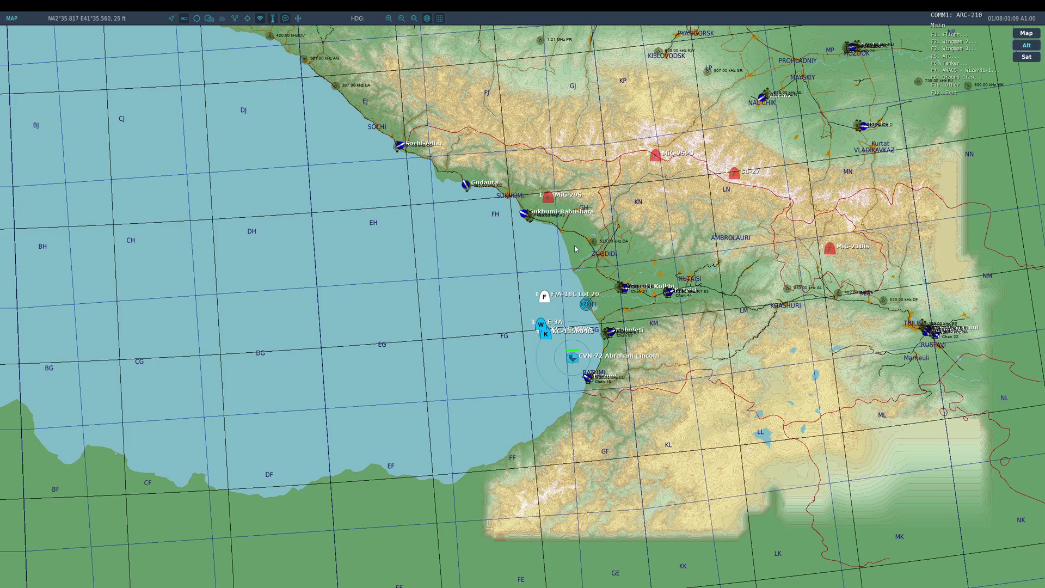
pyautogui.press('F10')
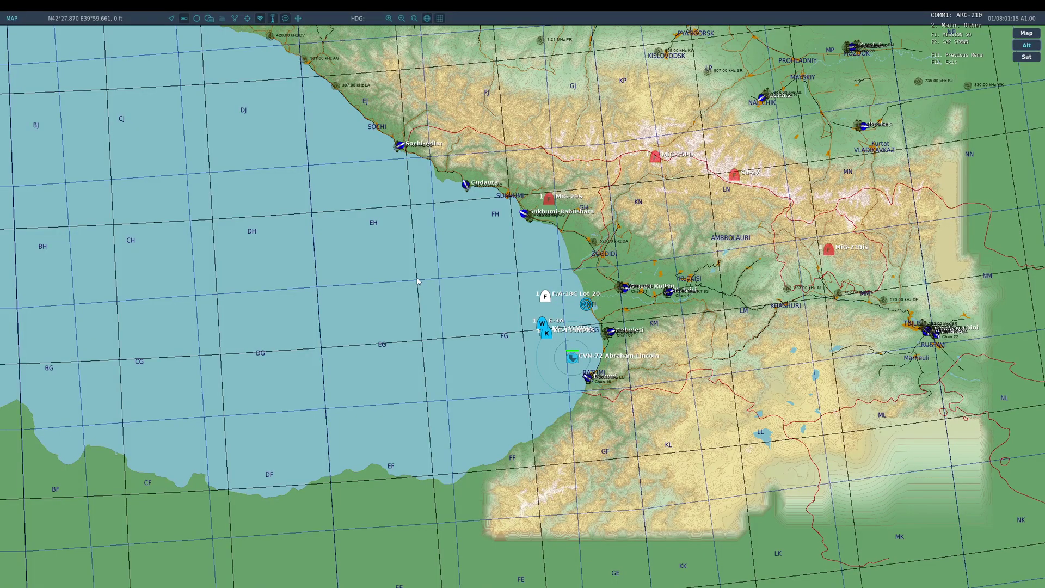
pyautogui.press('Escape')
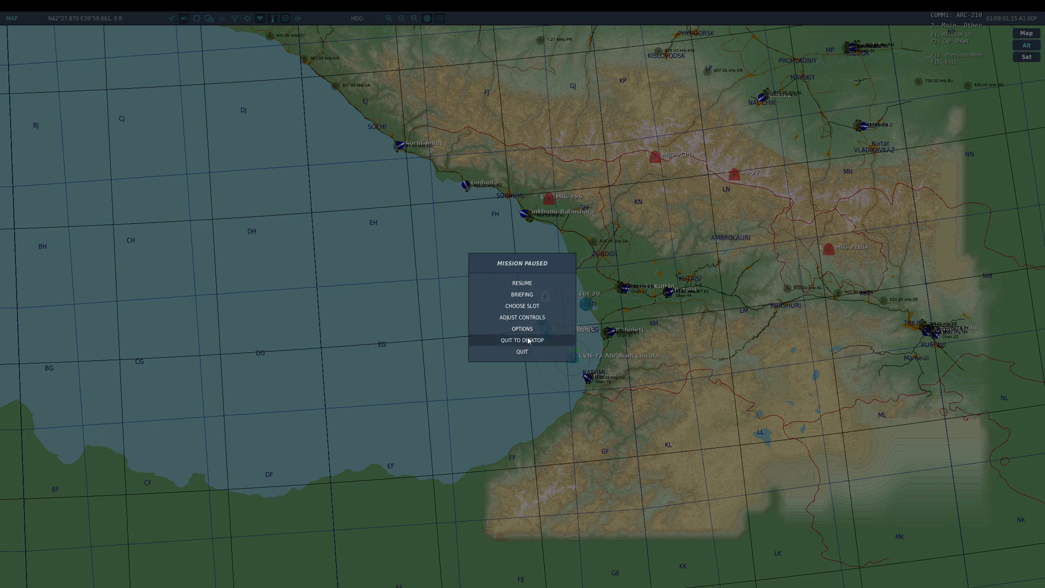
# Quit the test flight, leave the debriefing, and shift the editor map southeast
pyautogui.press('Escape')
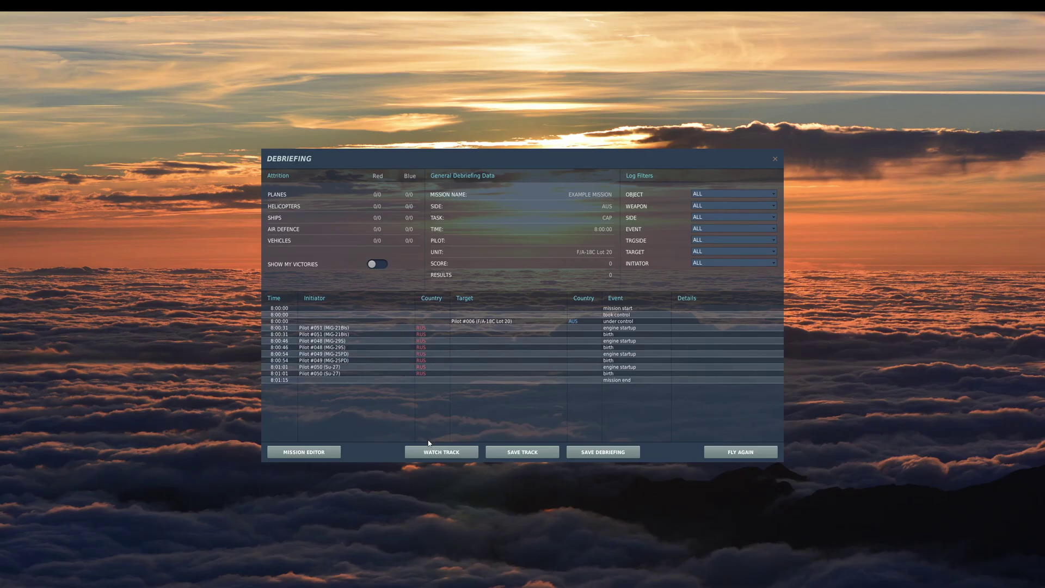
pyautogui.click(303, 452)
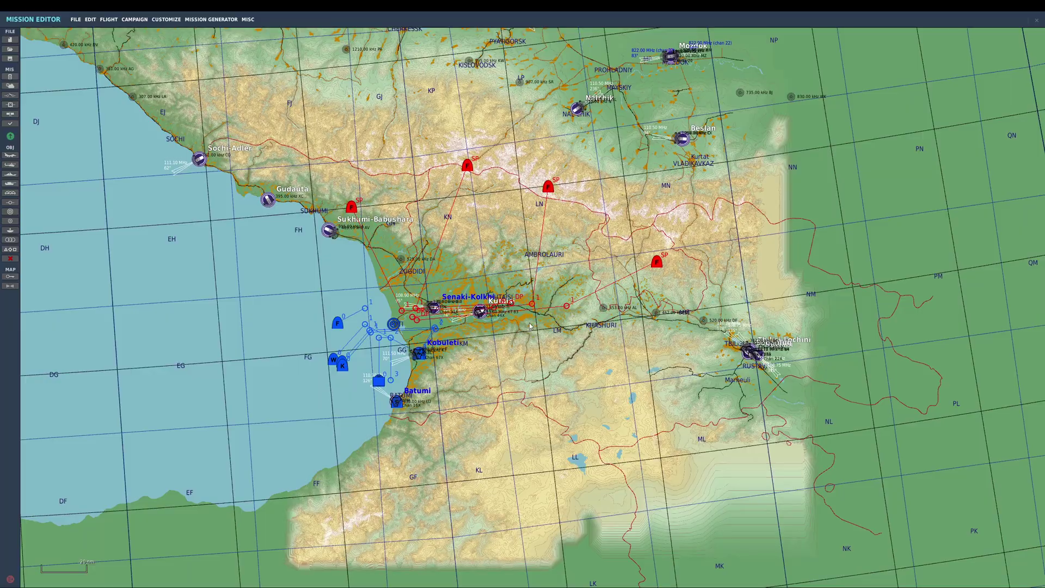
pyautogui.scroll(1, 737, 312)
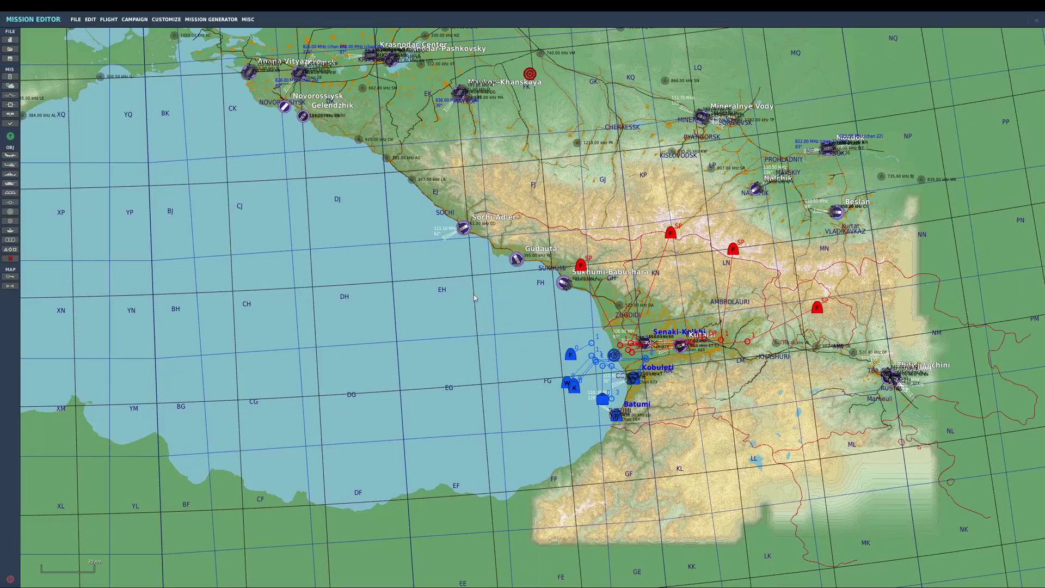
pyautogui.moveTo(475, 295); pyautogui.dragTo(402, 267, button='right')
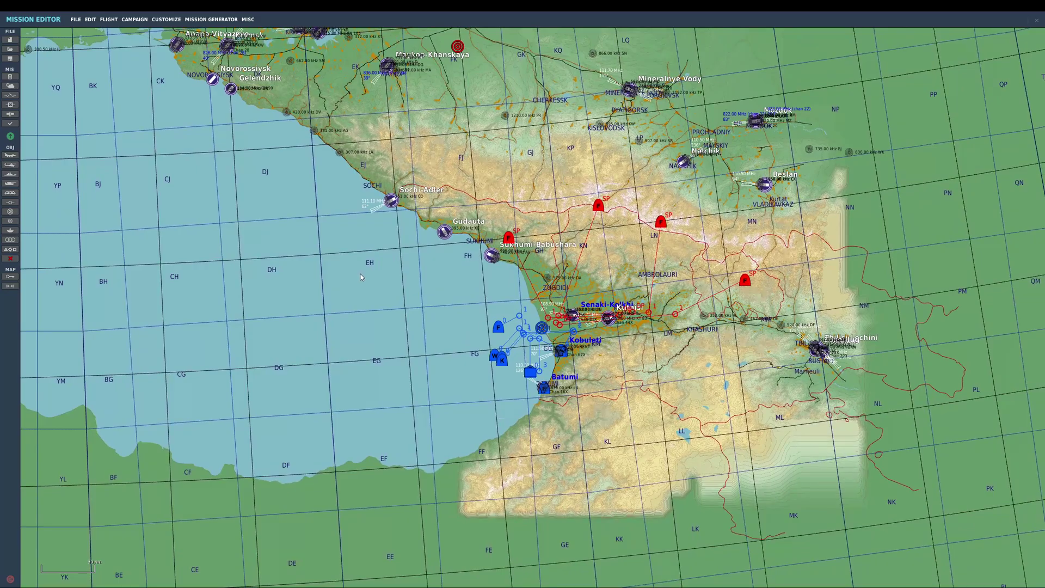